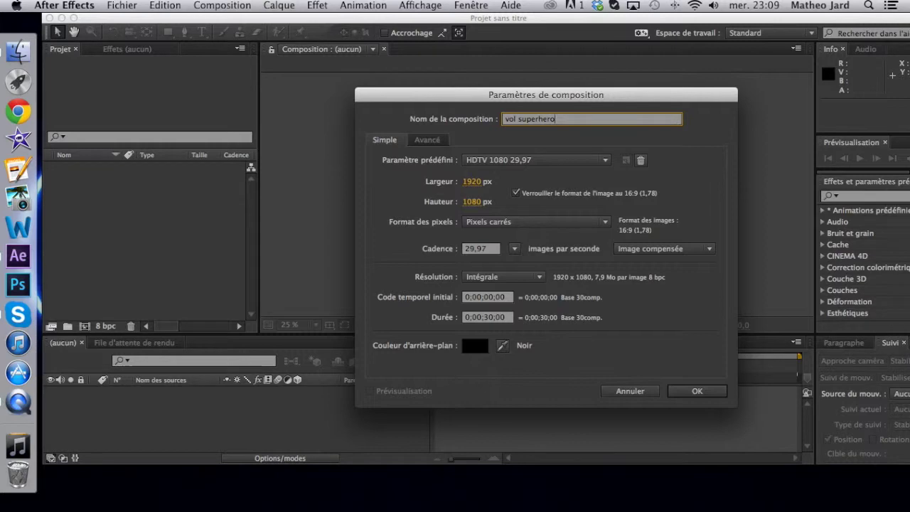
Step: Create the vol superhero composition with the HDTV 1080 29,97 preset and a 30-second duration, and move the project window to uncover the desktop
key("Return")
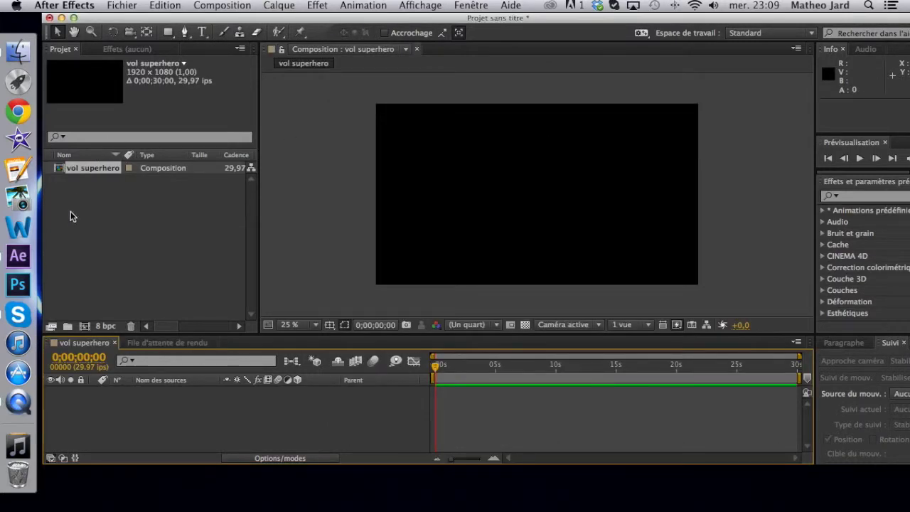
left_click_drag(144, 20, 178, 409)
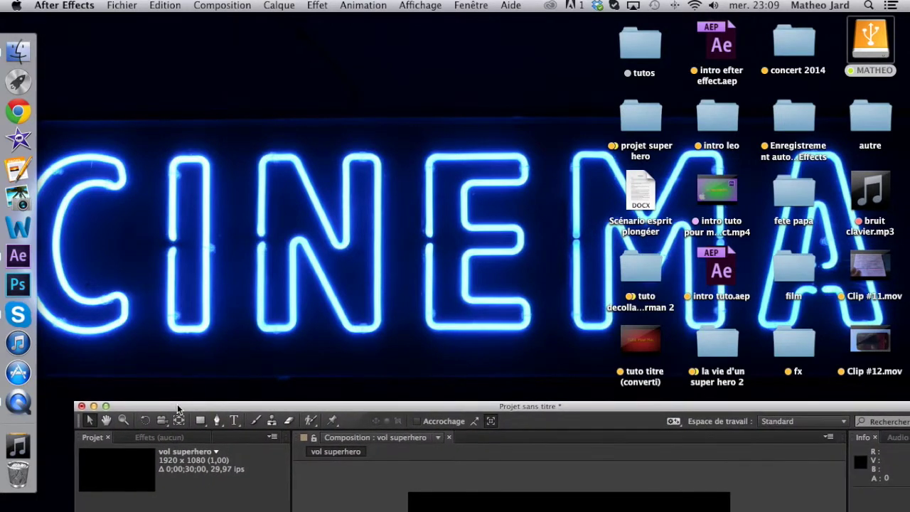
double_click(719, 338)
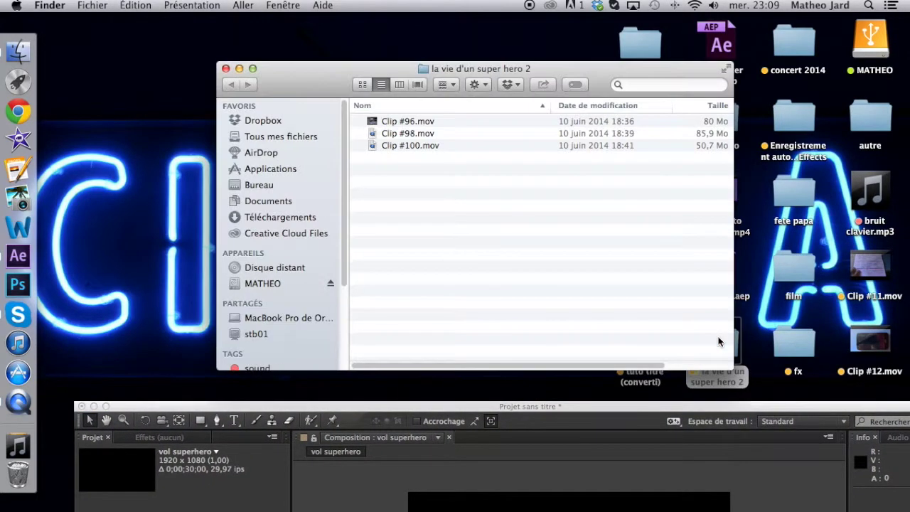
left_click(407, 122)
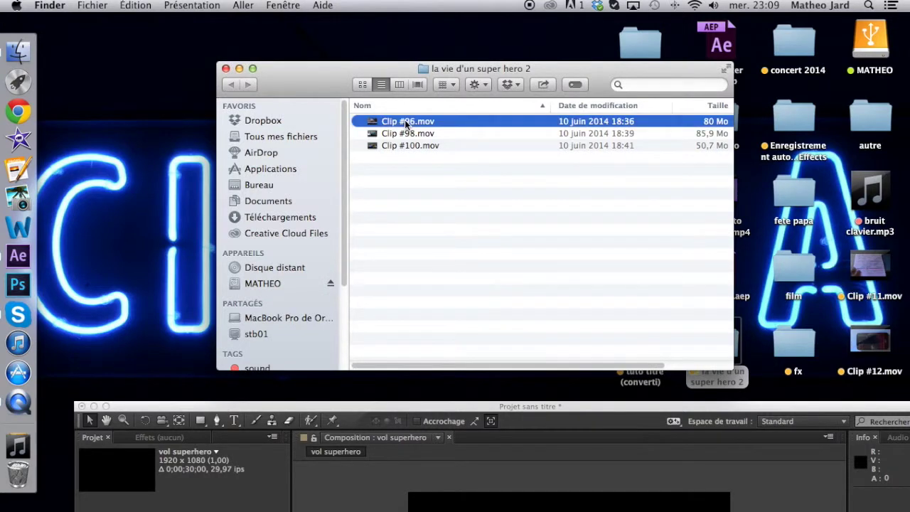
left_click(226, 68)
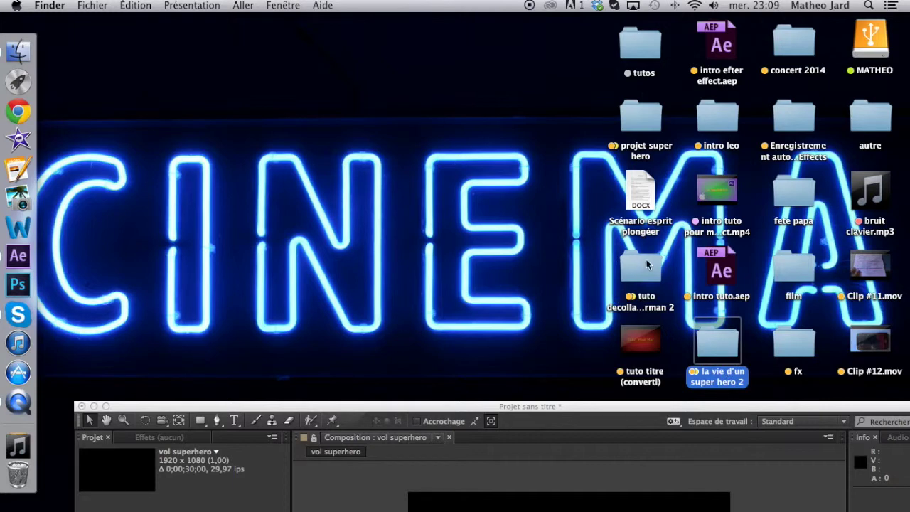
Step: Import Clip #81.mov and fly man (converti) from the desktop folder projet super hero into the project, and restore the project window's position
double_click(634, 119)
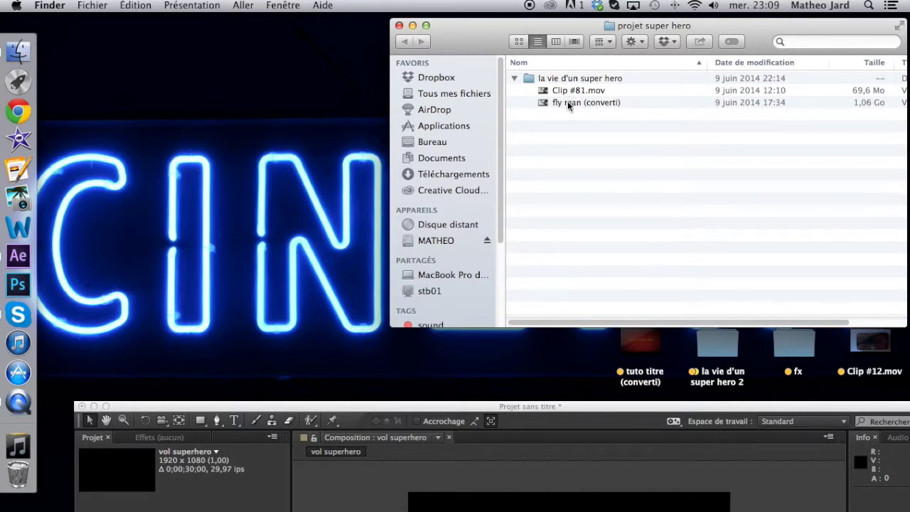
left_click(569, 104)
left_click(570, 92, "shift")
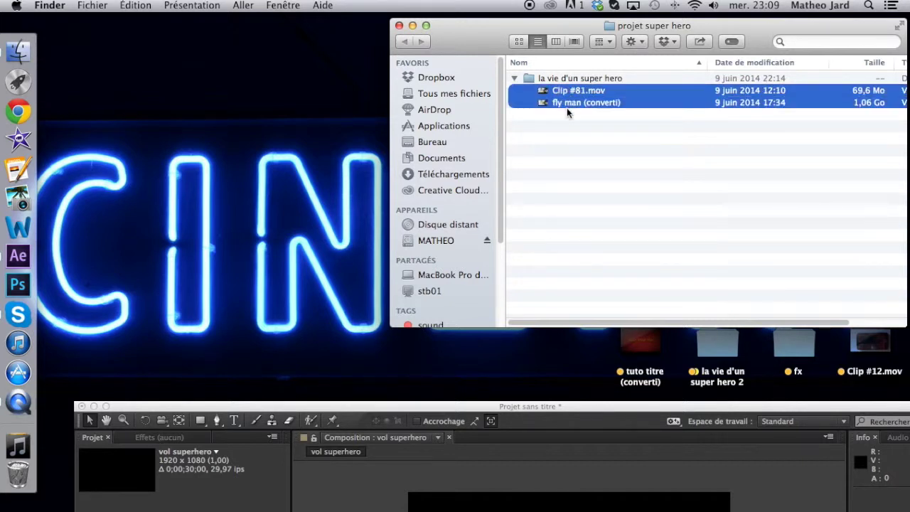
left_click_drag(568, 105, 181, 492)
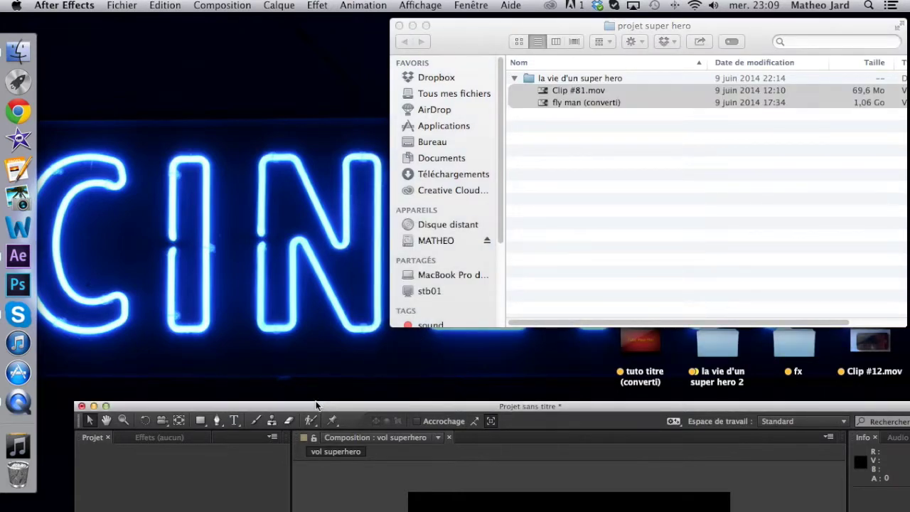
left_click_drag(315, 411, 290, 22)
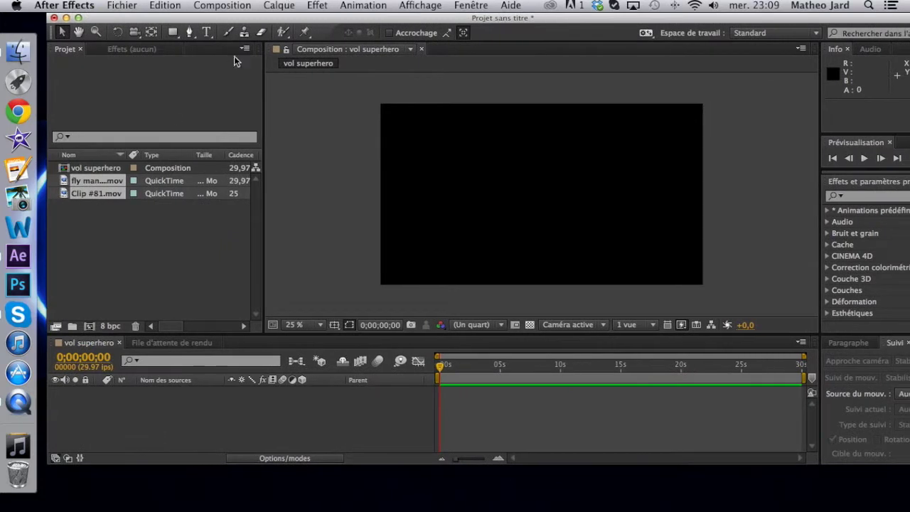
Step: Remove the fly man (converti).mov footage from the project, keeping Clip #81.mov
left_click(96, 211)
left_click(99, 180)
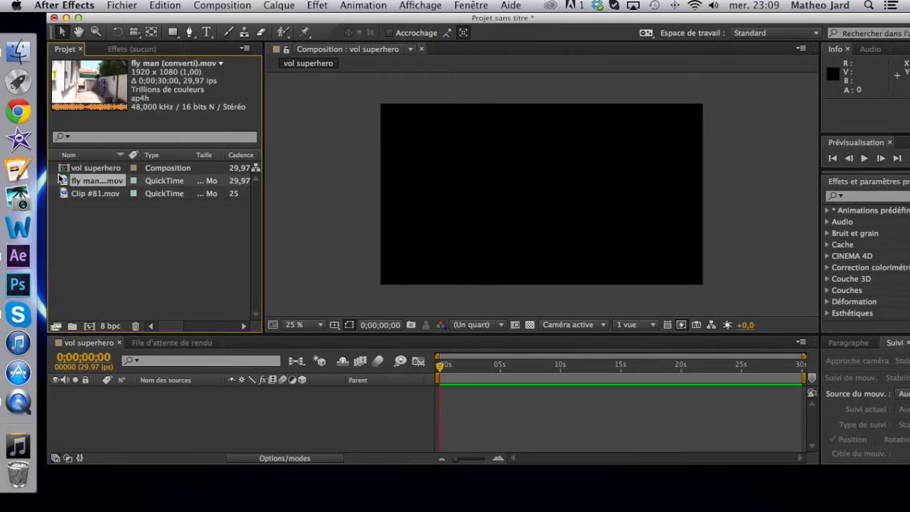
left_click(77, 193)
left_click(87, 183)
key("Delete")
left_click(87, 182)
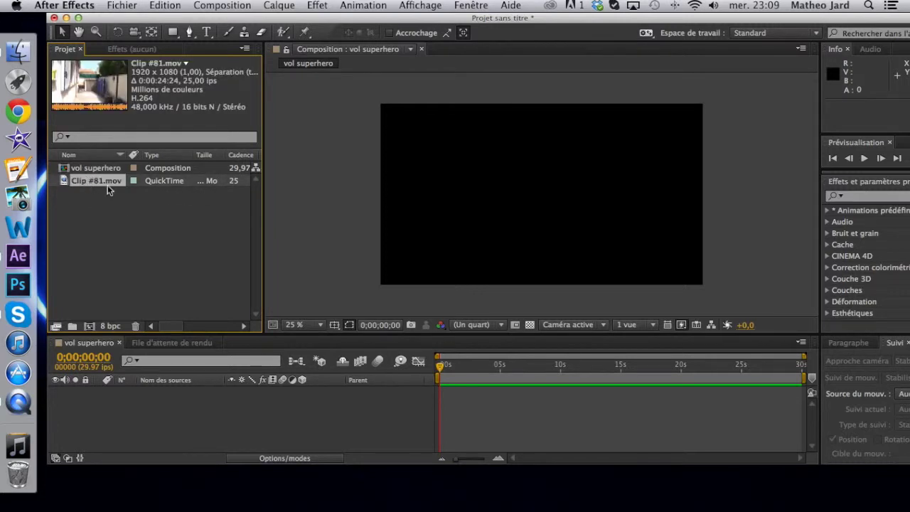
Step: Add Clip #81.mov as a layer in the vol superhero timeline and enlarge the project window
left_click_drag(103, 187, 157, 408)
left_click_drag(300, 20, 289, 18)
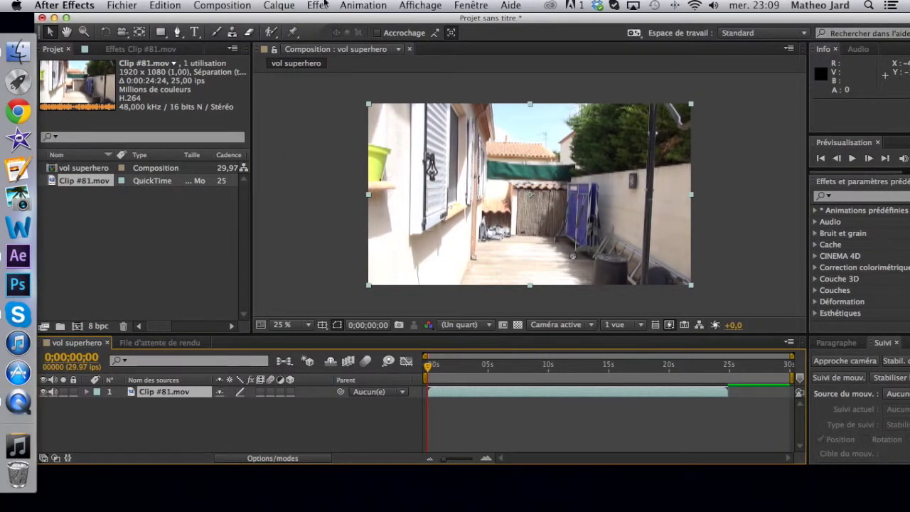
left_click(415, 6)
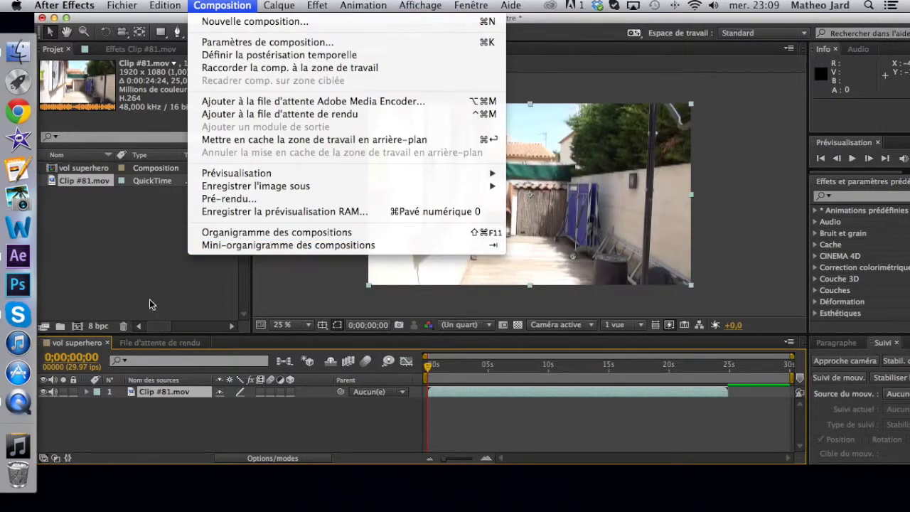
left_click(208, 297)
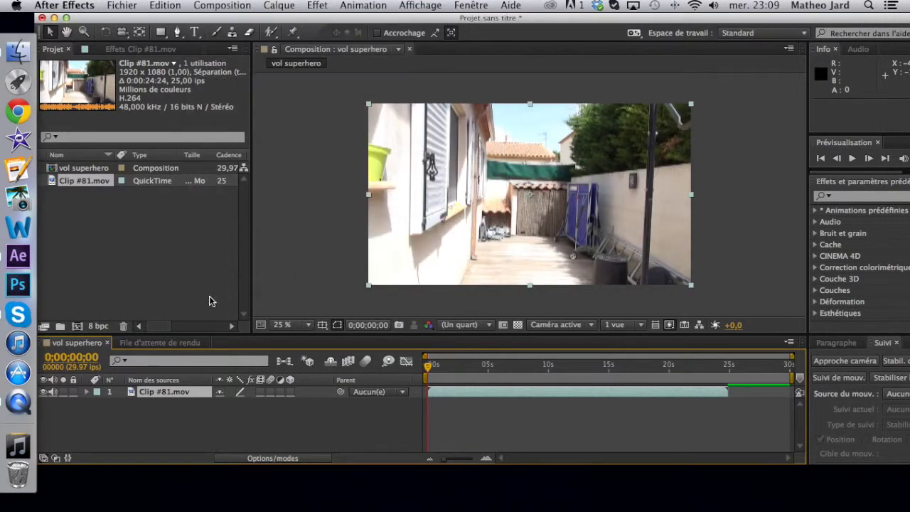
left_click_drag(632, 466, 624, 510)
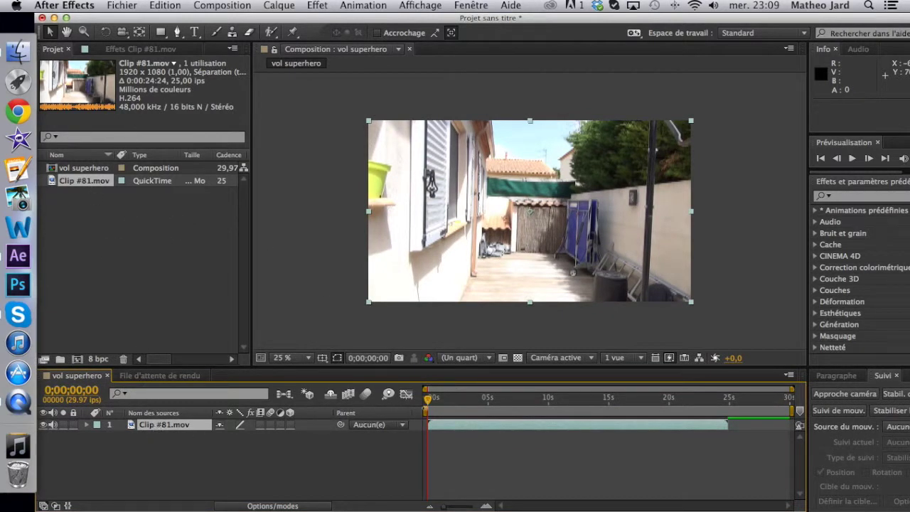
Step: Play the clip from 0;00;14;12 to review the jump, and return the playhead to 0;00;13;06
left_click_drag(428, 403, 601, 414)
key("space")
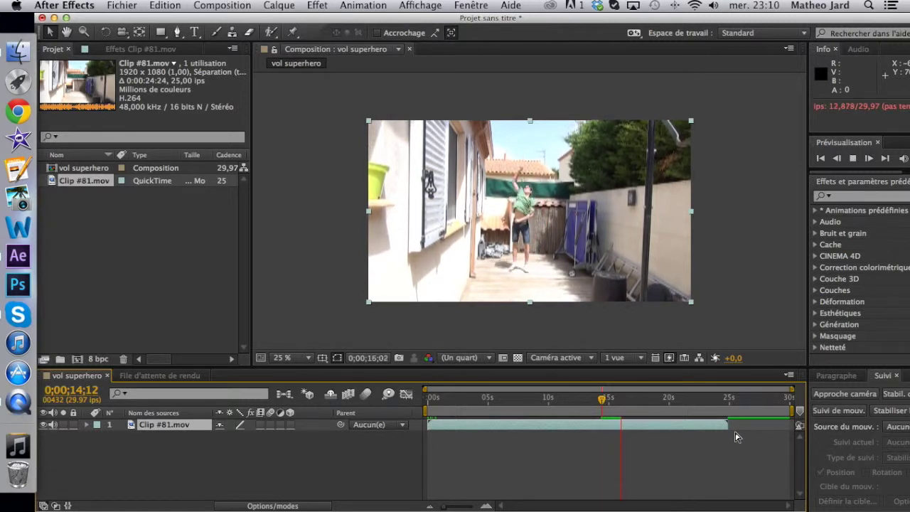
key("space")
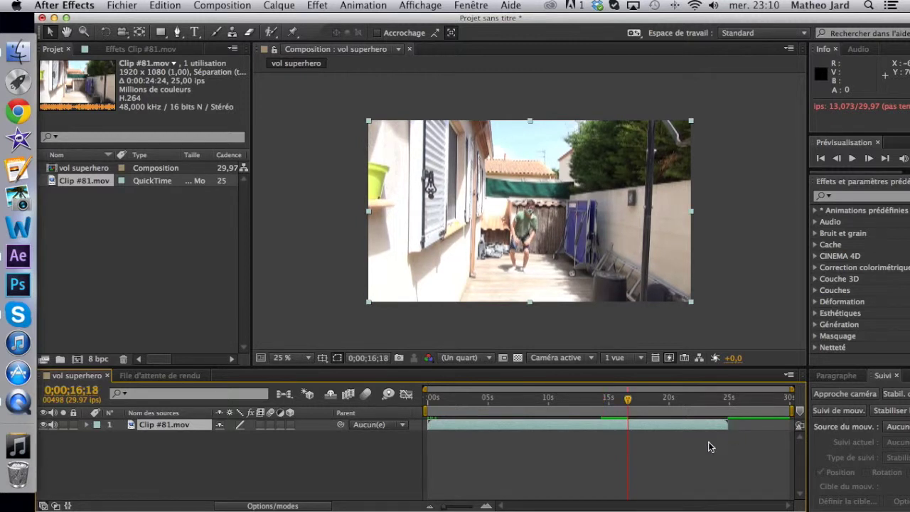
left_click_drag(629, 403, 586, 399)
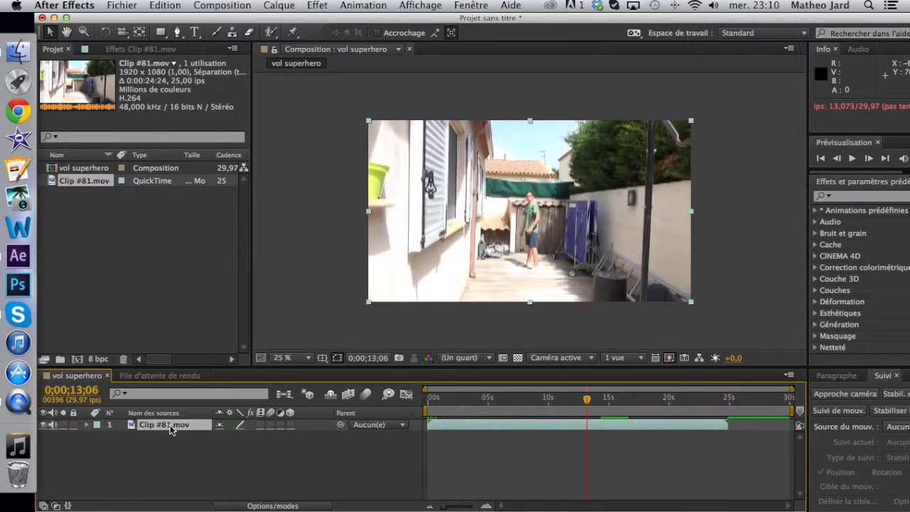
Step: Rename the Clip #81.mov layer in the timeline to perso
double_click(170, 425)
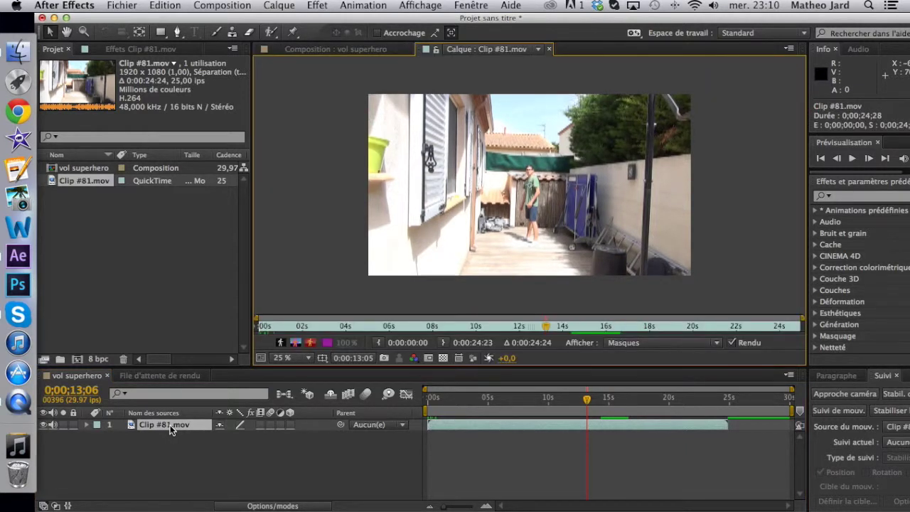
left_click(547, 49)
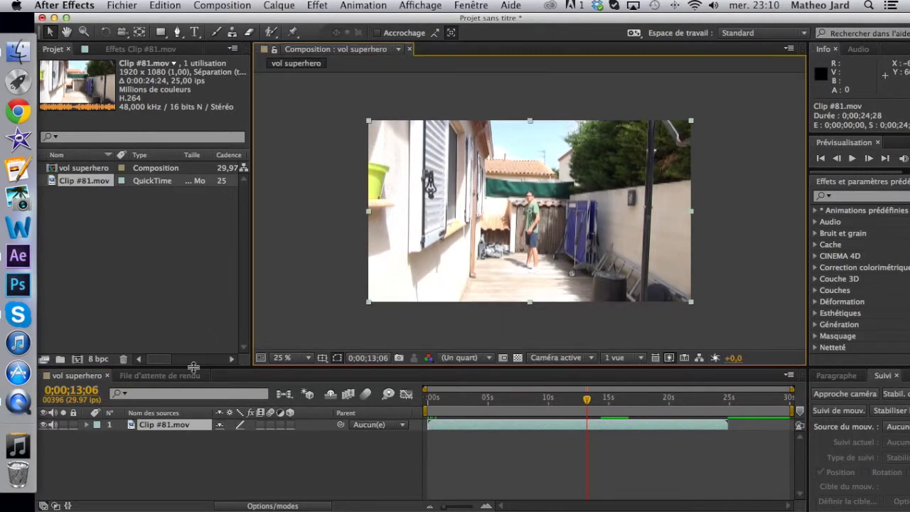
left_click(194, 425)
key("Return")
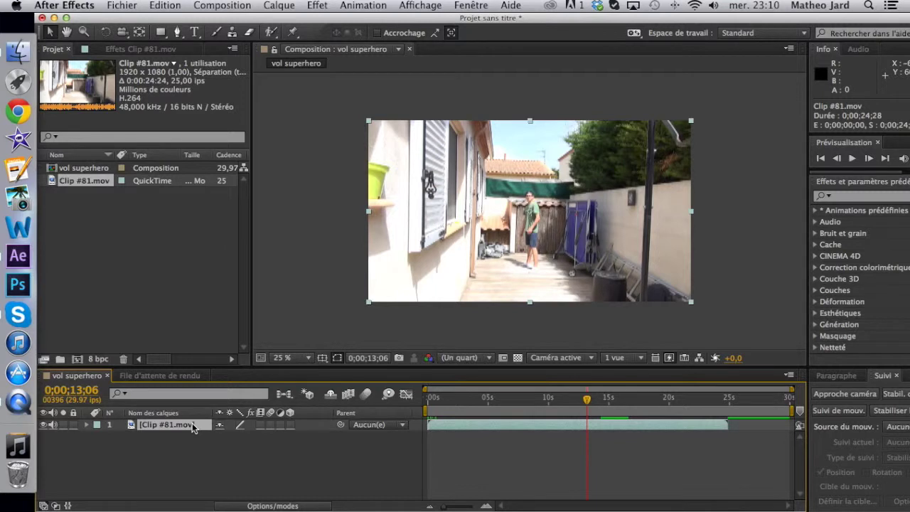
key("Return")
key("BackSpace")
key("Return")
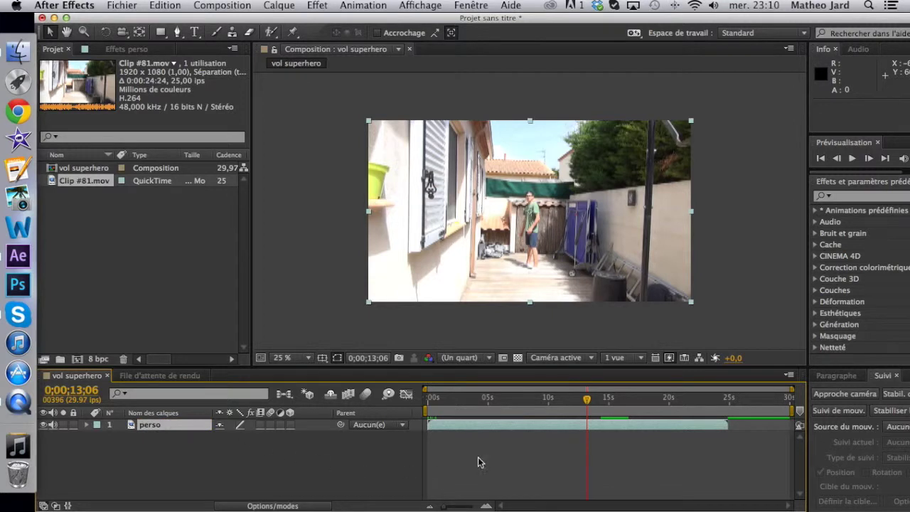
Step: Advance the playhead frame by frame to 0;00;15;16, where the feet leave the ground, and split the perso layer there
left_click_drag(586, 401, 603, 403)
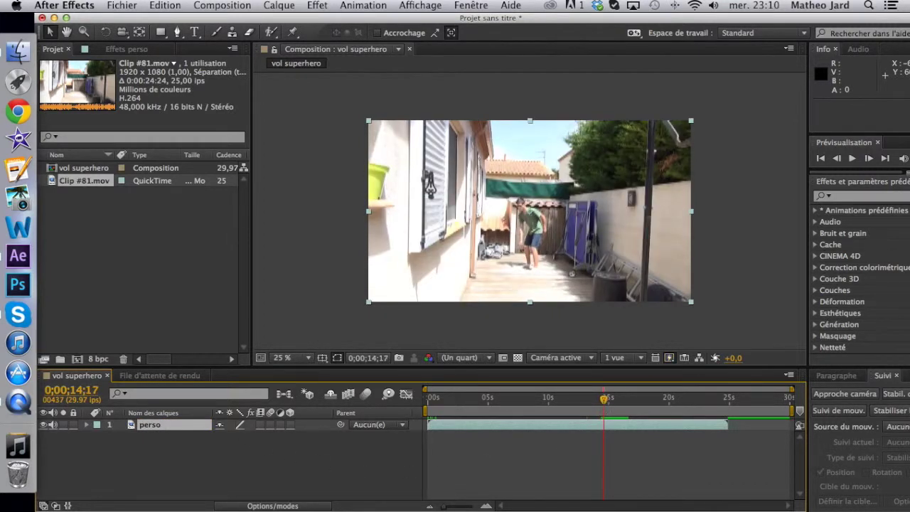
left_click(870, 158)
left_click(869, 159)
left_click(869, 159)
left_click(868, 158)
left_click(868, 159)
left_click(868, 158)
left_click(868, 158)
left_click(869, 158)
left_click(868, 159)
left_click(868, 158)
left_click(868, 159)
left_click(868, 158)
left_click(869, 158)
left_click(869, 158)
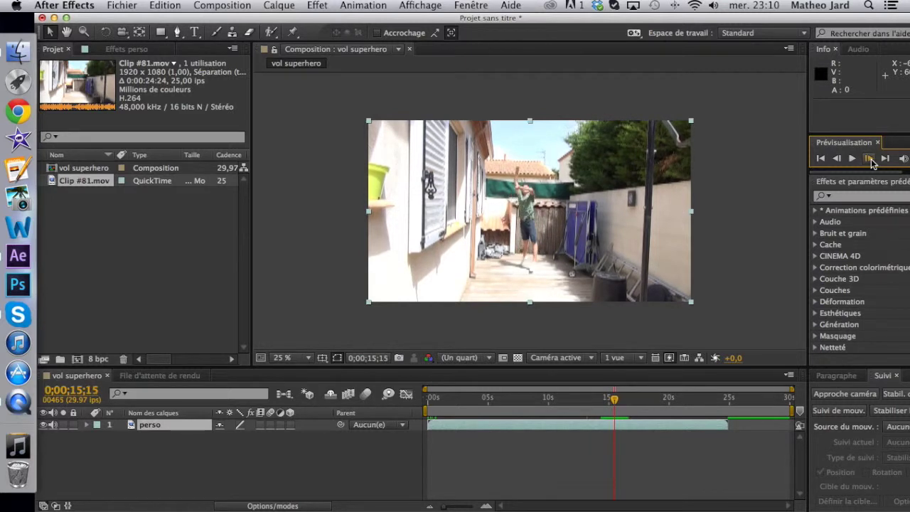
left_click(868, 159)
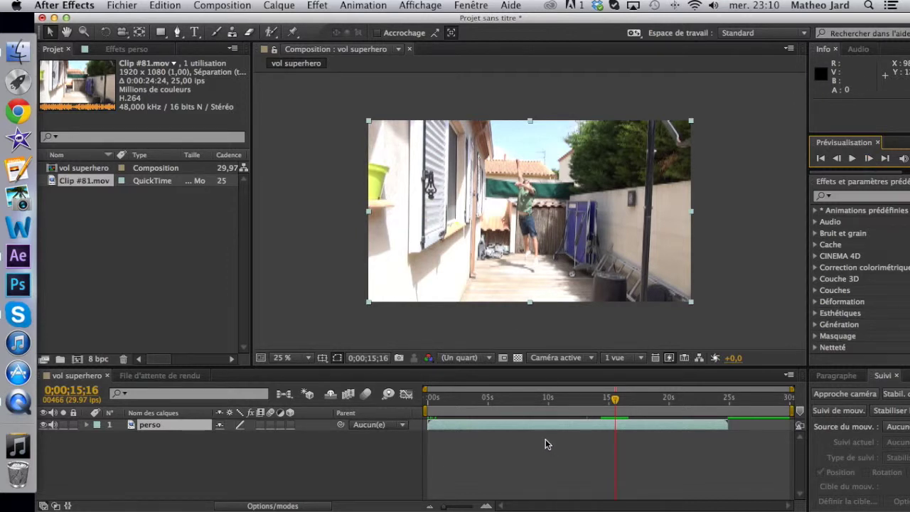
key("super+shift+d")
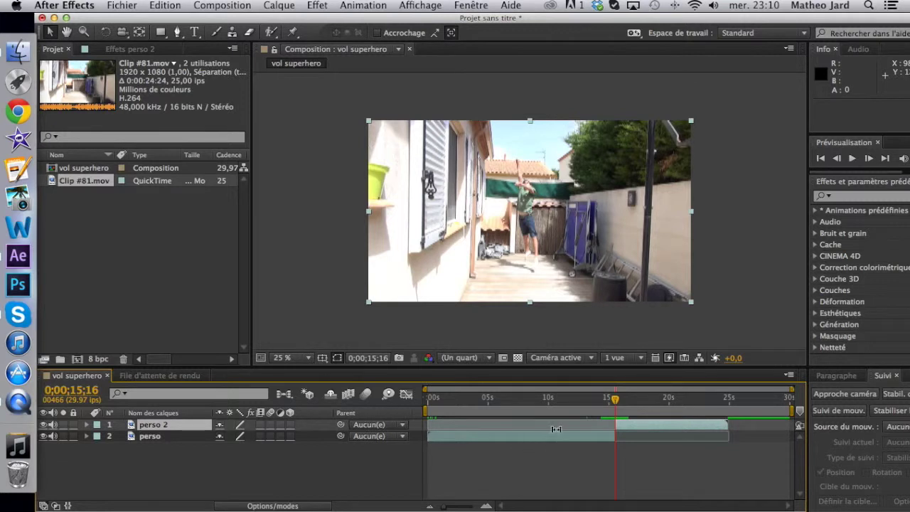
Step: At 0;00;15;18, start a Pen tool mask on the perso 2 layer along the outer edge of the jumping boy's shorts
mouse_move(616, 402)
left_mouse_down()
mouse_move(625, 403)
mouse_move(618, 406)
left_mouse_up()
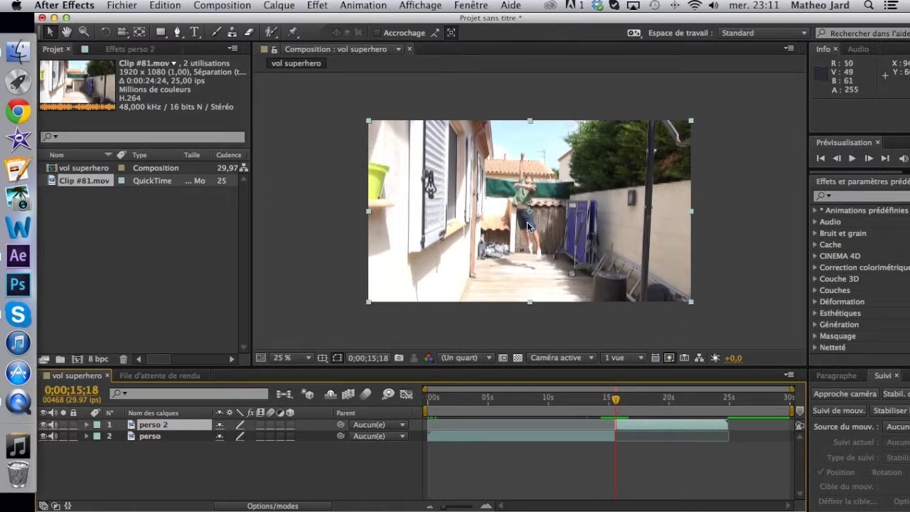
scroll(532, 190, "down", 1)
scroll(526, 222, "up", 2)
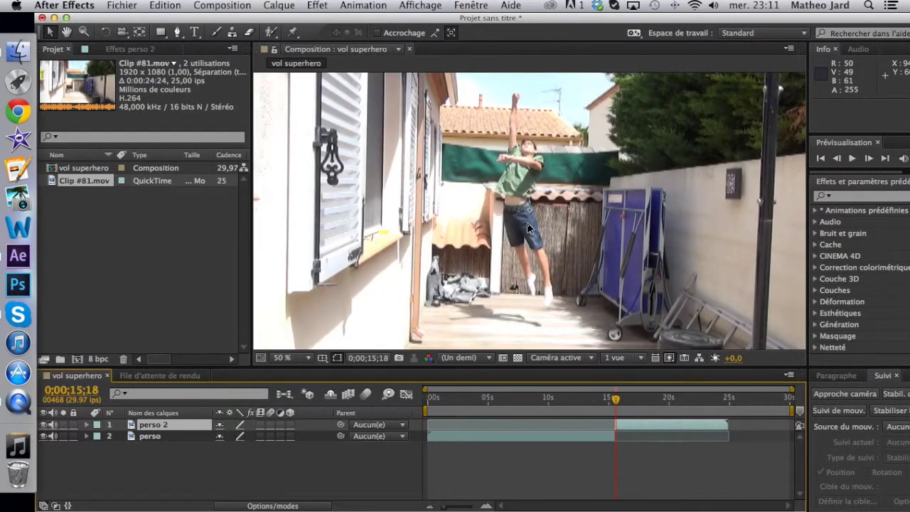
scroll(526, 222, "down", 1)
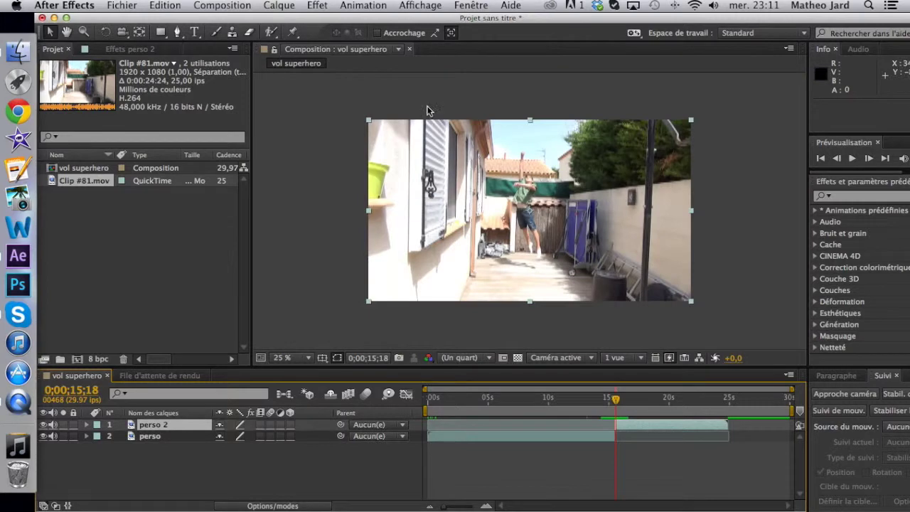
left_click(178, 33)
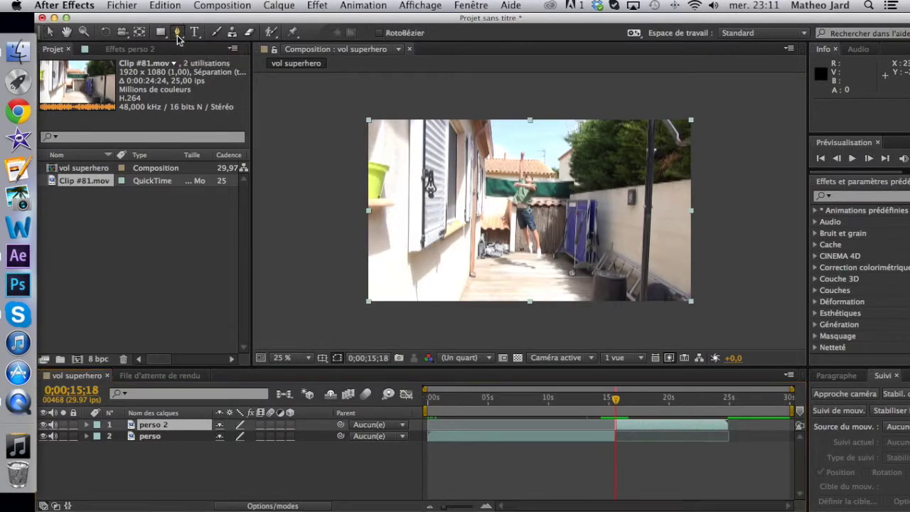
scroll(553, 229, "up", 1)
scroll(538, 221, "up", 1)
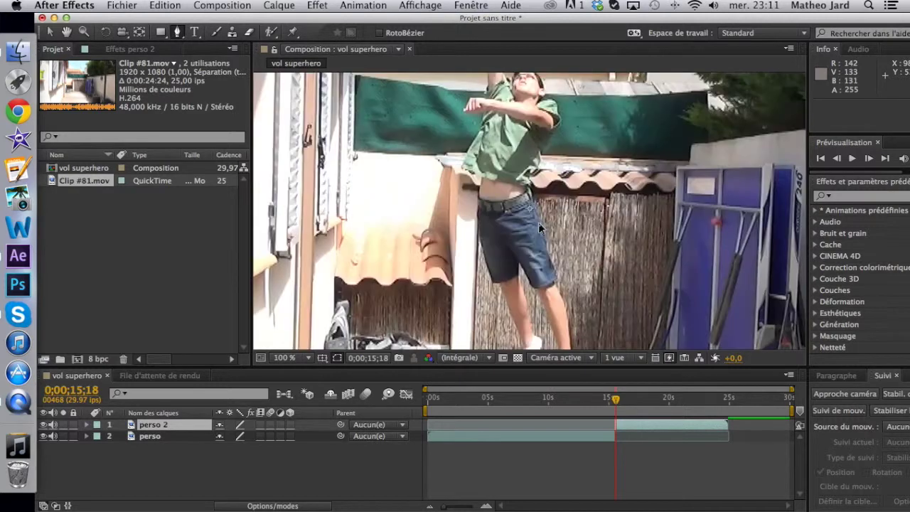
left_click(538, 216)
left_click(546, 245)
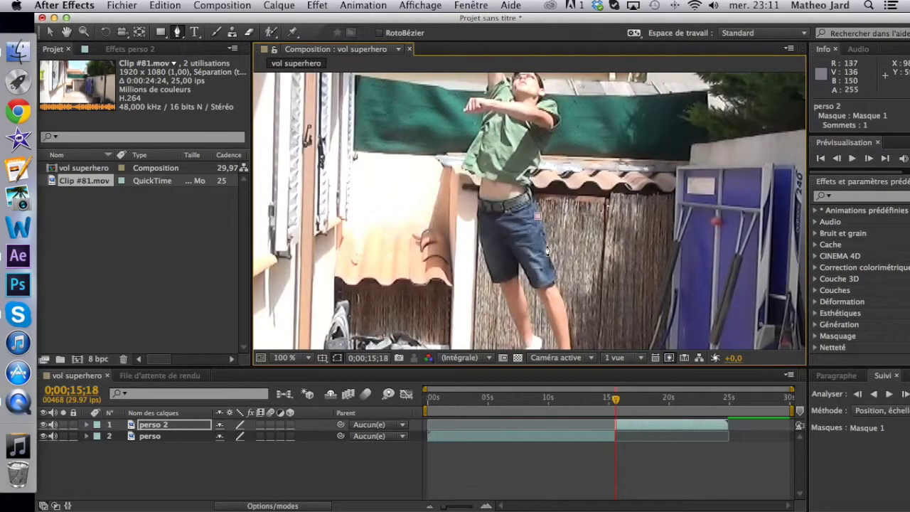
left_click(557, 278)
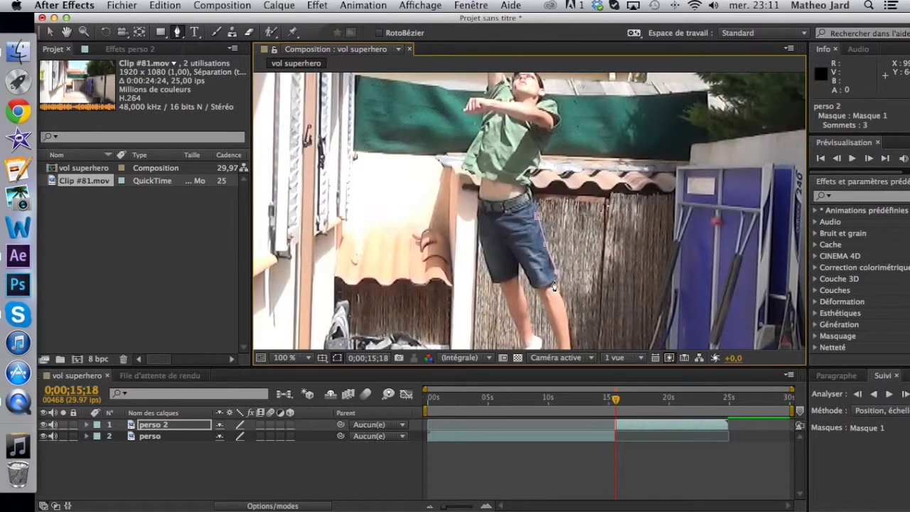
left_click(558, 292)
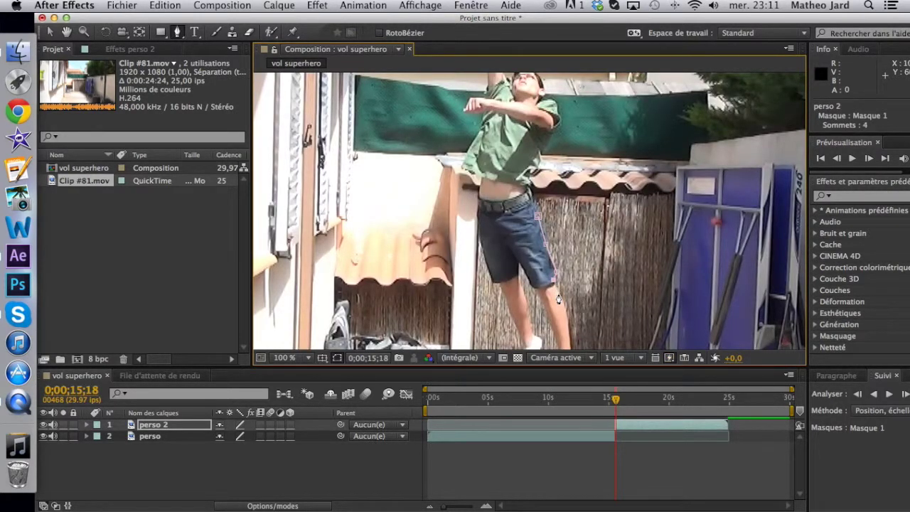
Step: Continue the perso 2 mask from the shorts down the outer side of the trailing leg and around its white sock
left_click(570, 341)
key("space")
left_click_drag(604, 320, 543, 157)
left_click(520, 208)
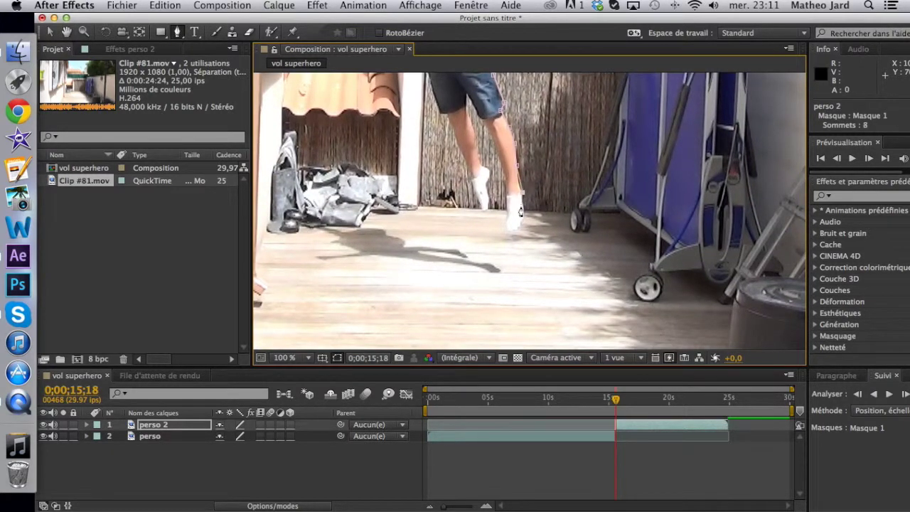
left_click(520, 230)
left_click(513, 238)
Step: Trace the mask up the inner side of the same leg, from the sock to the crotch of the shorts
left_click(508, 192)
left_click(504, 172)
left_click(497, 153)
left_click(486, 131)
left_click(478, 119)
left_click(467, 98)
Step: Trace the mask down the inner side of the other leg to the toes of its white sock
left_click(469, 111)
left_click(469, 130)
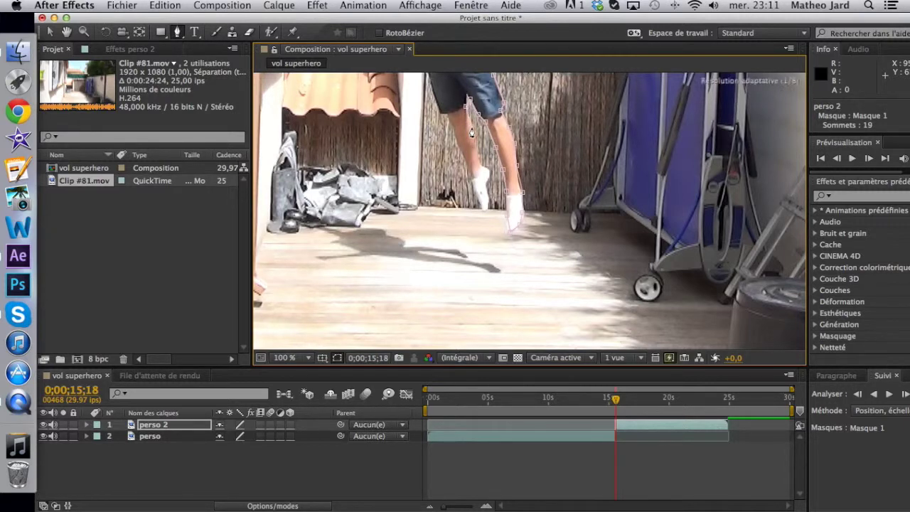
left_click(482, 173)
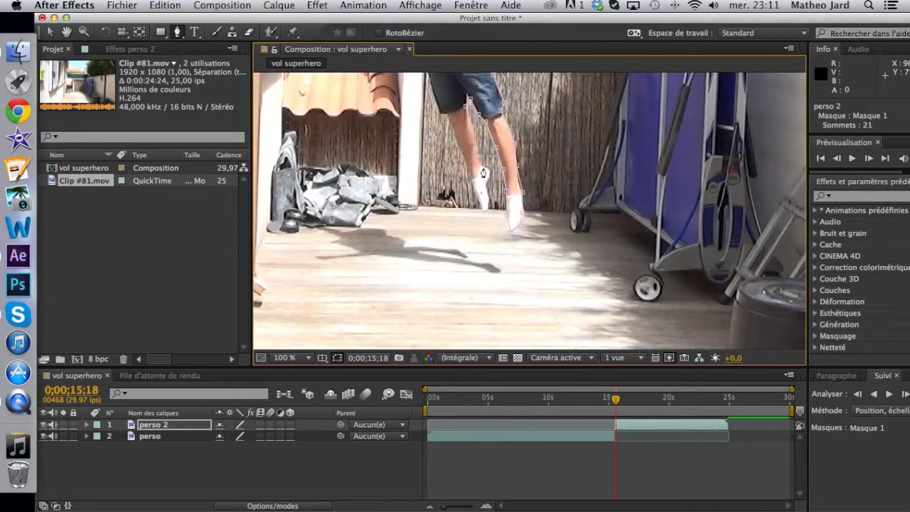
left_click(488, 171)
left_click(488, 189)
left_click(485, 210)
Step: Trace the mask up the outer side of that leg and along the edge of the shorts towards the waist
left_click(475, 198)
left_click(471, 176)
left_click(460, 157)
left_click(451, 133)
left_click(446, 85)
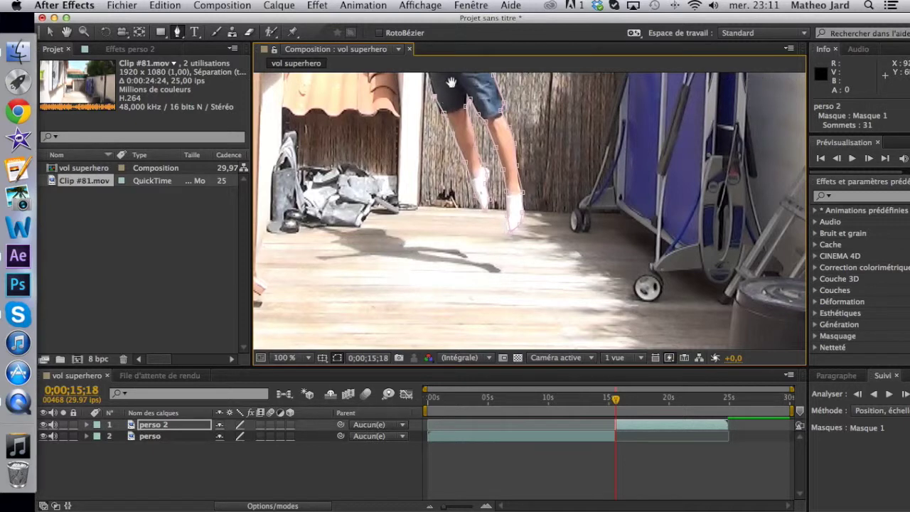
scroll(444, 142, "up", 5)
left_click(465, 191)
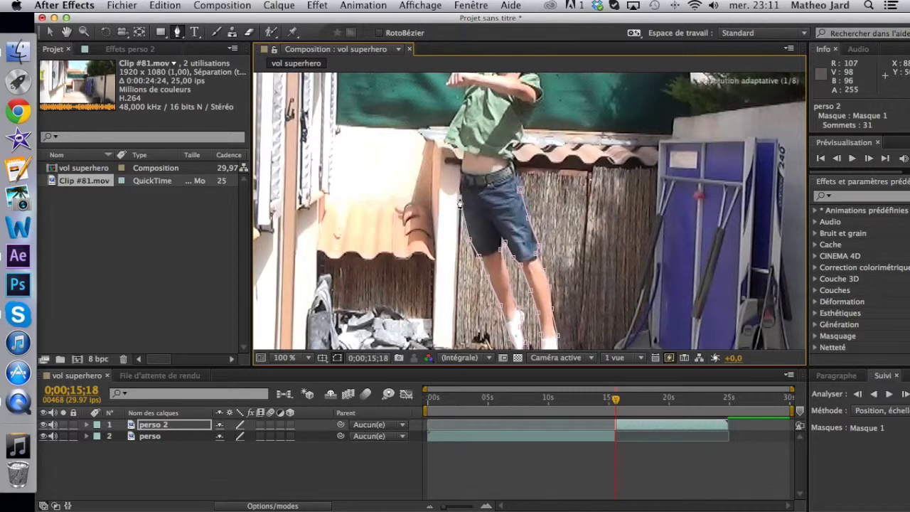
Step: Extend the mask past the waist and up the green shirt, around the bent arm's fist to the raised arm
left_click(459, 161)
left_click(453, 154)
left_click(445, 145)
left_click(453, 124)
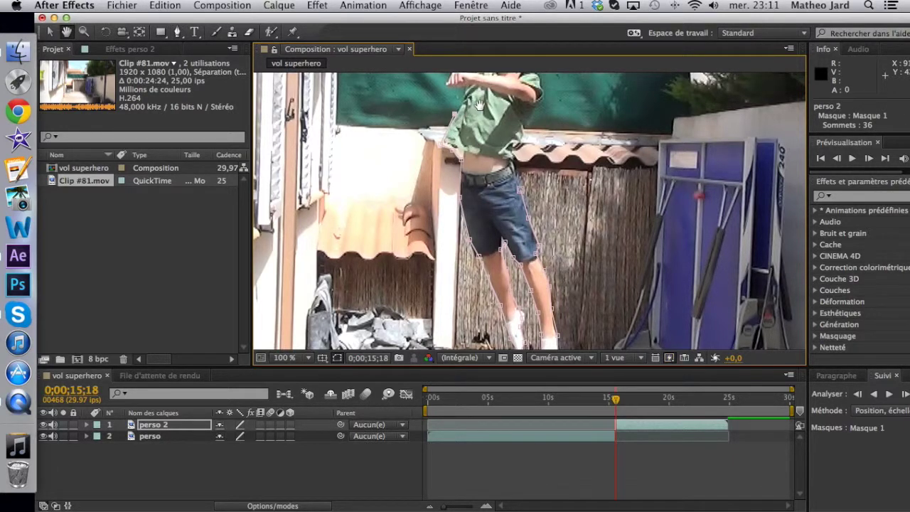
scroll(448, 178, "up", 5)
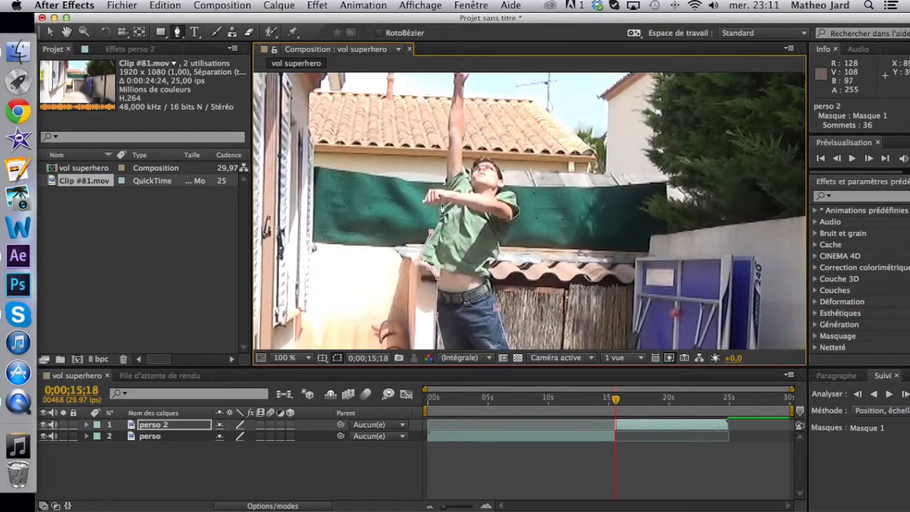
left_click(425, 207)
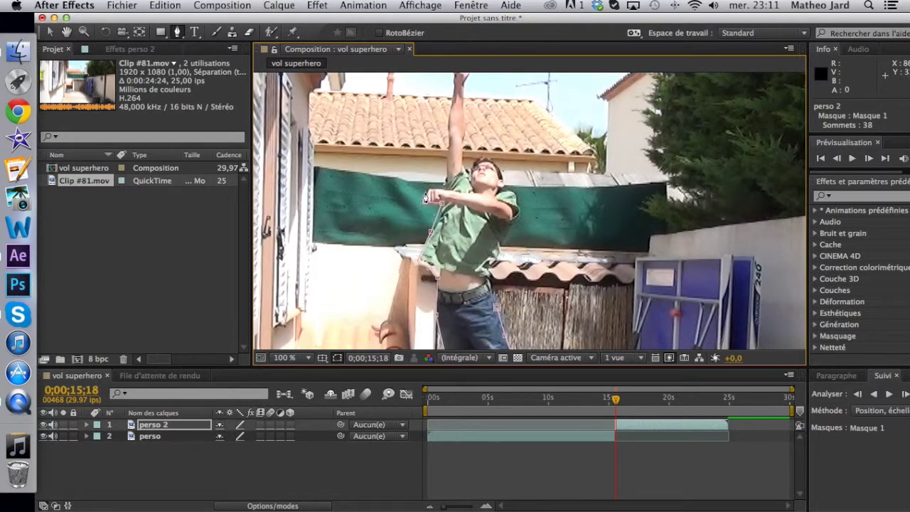
left_click(450, 176)
left_click(450, 152)
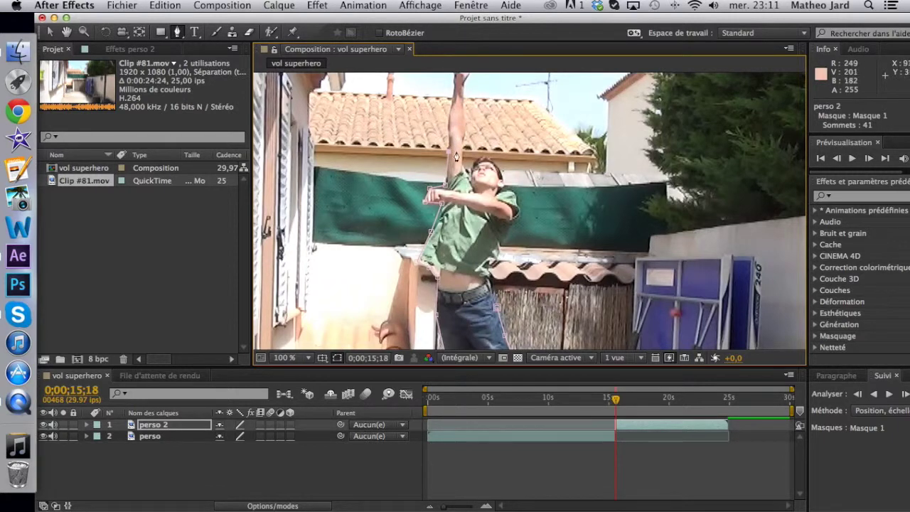
Step: Outline the raised arm and fist with mask points, coming back down its other side to the head
key("h")
left_click_drag(443, 133, 442, 194)
key("g")
left_click(442, 190)
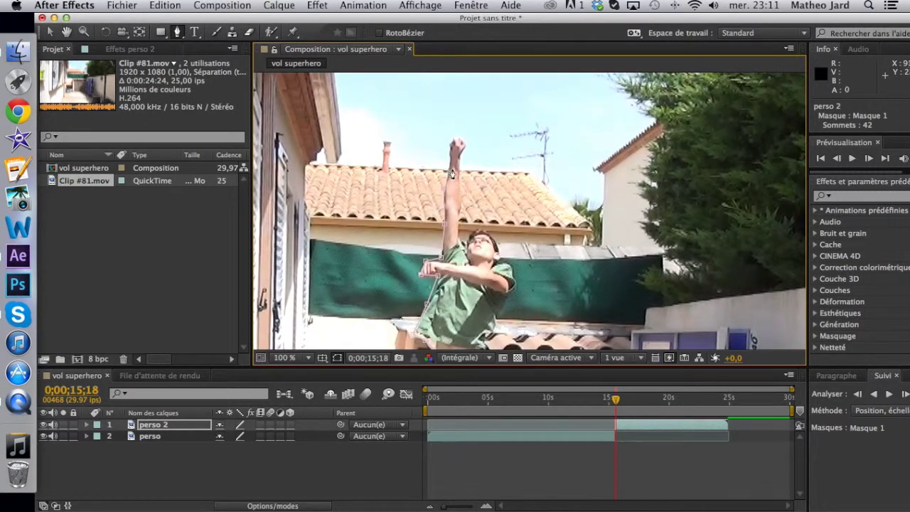
left_click(449, 170)
left_click(459, 141)
left_click(463, 148)
left_click(456, 177)
left_click(460, 187)
left_click(467, 247)
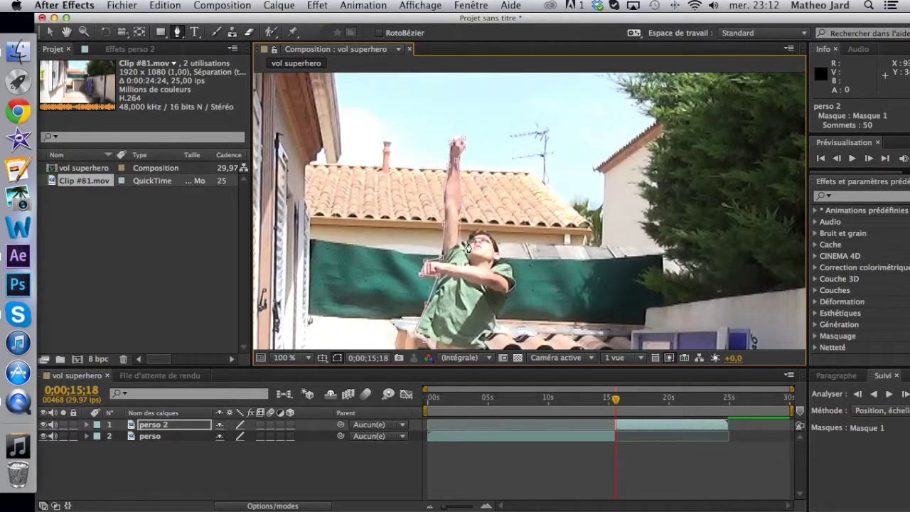
Step: Trace the mask around the boy's hair and face down to the shoulder
left_click(474, 238)
left_click(490, 242)
left_click(496, 248)
left_click(502, 265)
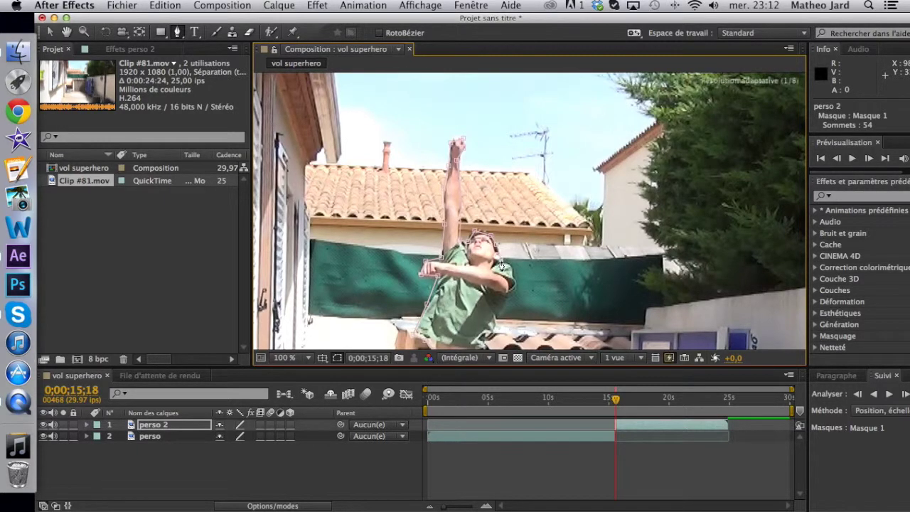
Step: Trace the mask around the sleeve and bent elbow, then down the side of the shirt
left_click(511, 269)
left_click(515, 284)
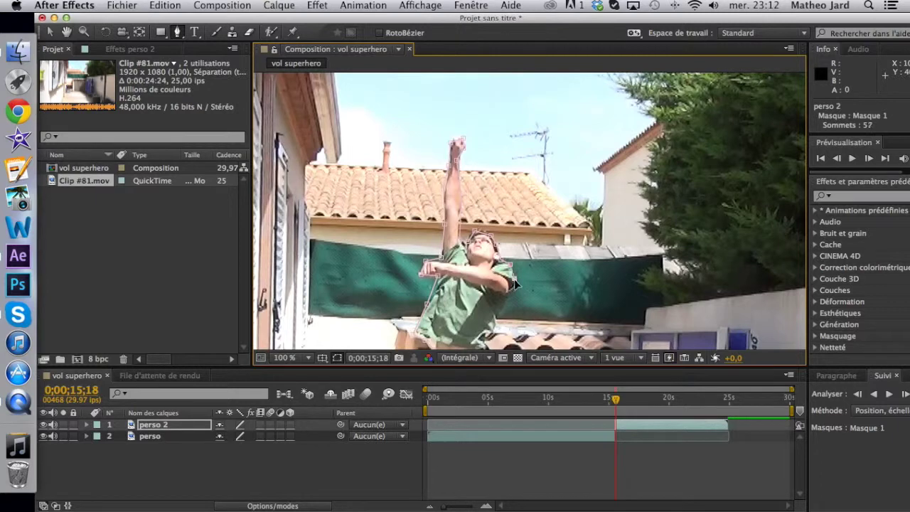
left_click(510, 294)
left_click(506, 303)
left_click(500, 334)
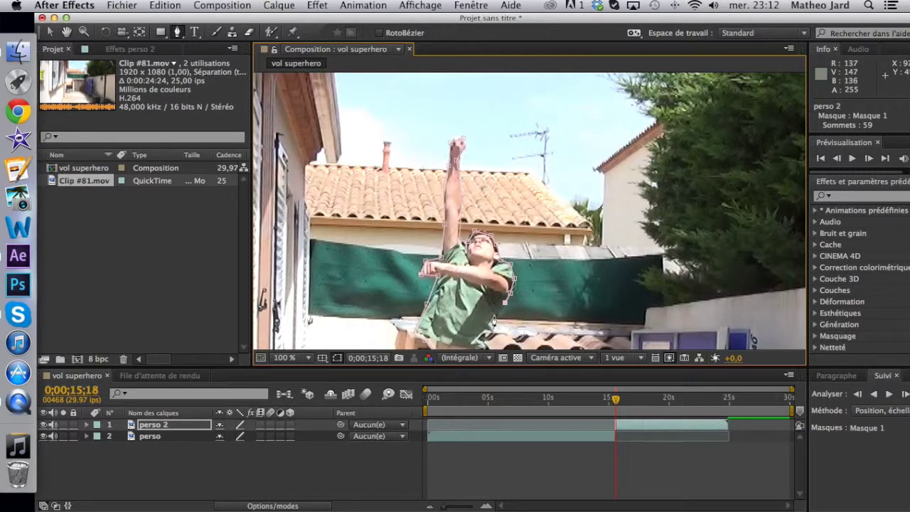
Step: Trace the remaining shirt hem and waist, and close the mask at its first point on the shorts
key("space")
left_click_drag(553, 310, 542, 207)
left_click(483, 229)
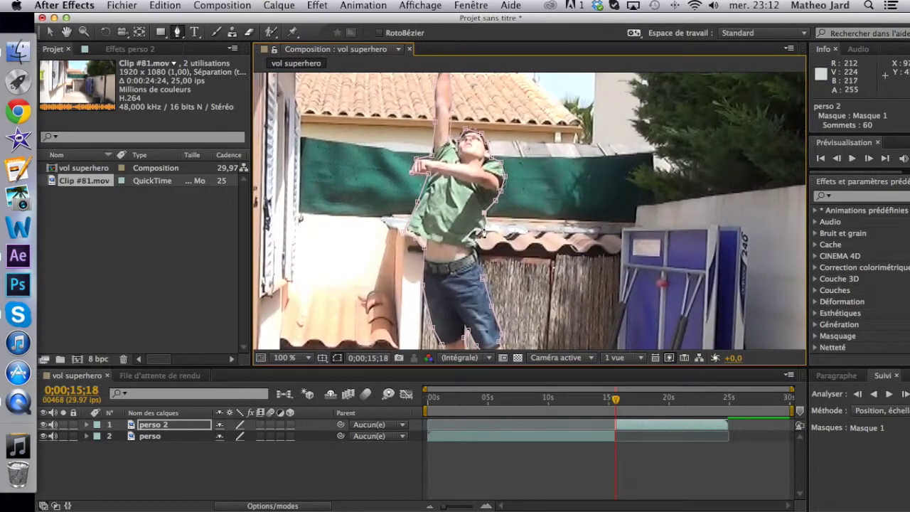
left_click(473, 262)
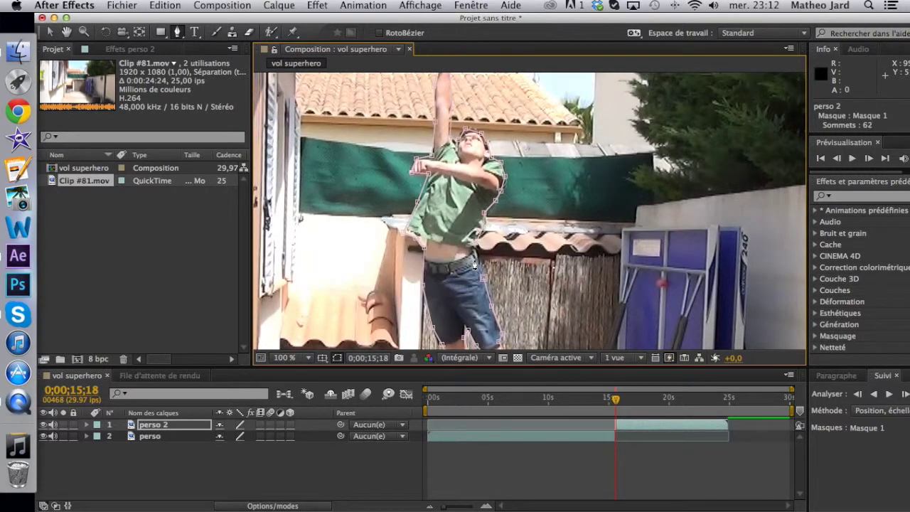
left_click(484, 284)
left_click(490, 270)
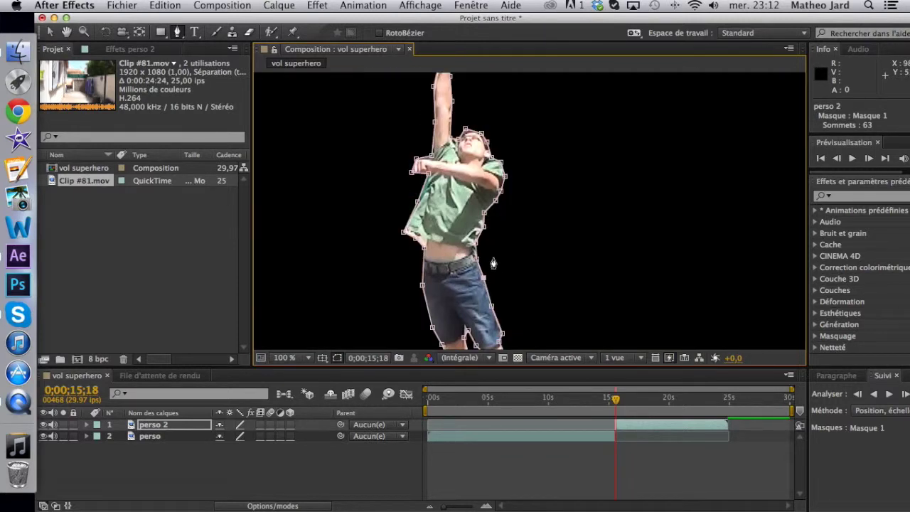
Step: View the whole cutout at 50% and check it against the transparency grid, restoring the black background
scroll(505, 148, "up", 1)
scroll(508, 149, "down", 3)
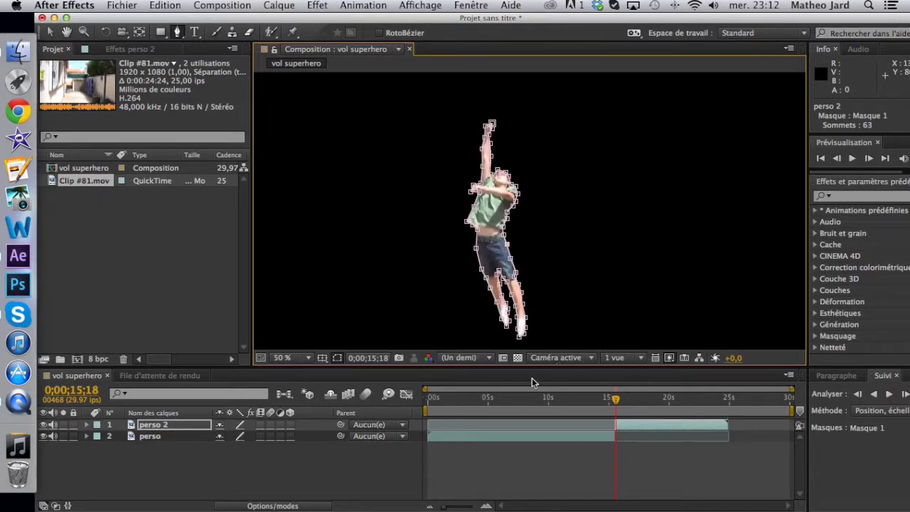
left_click(515, 359)
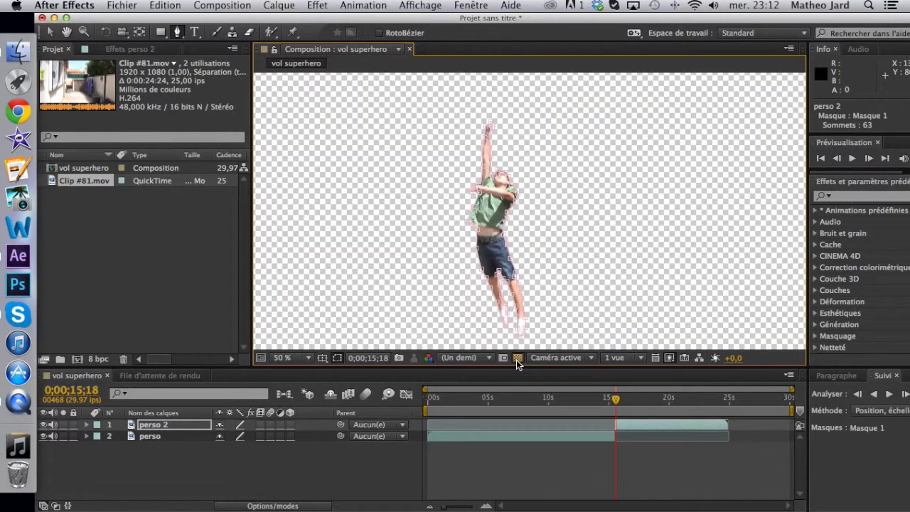
left_click(516, 357)
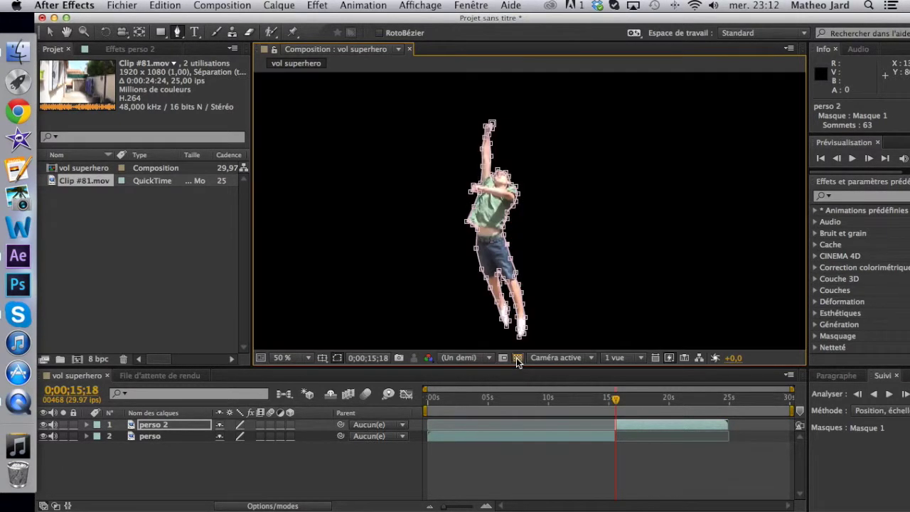
Step: Freeze the masked perso 2 layer on the frame at 0;00;15;18
right_click(486, 217)
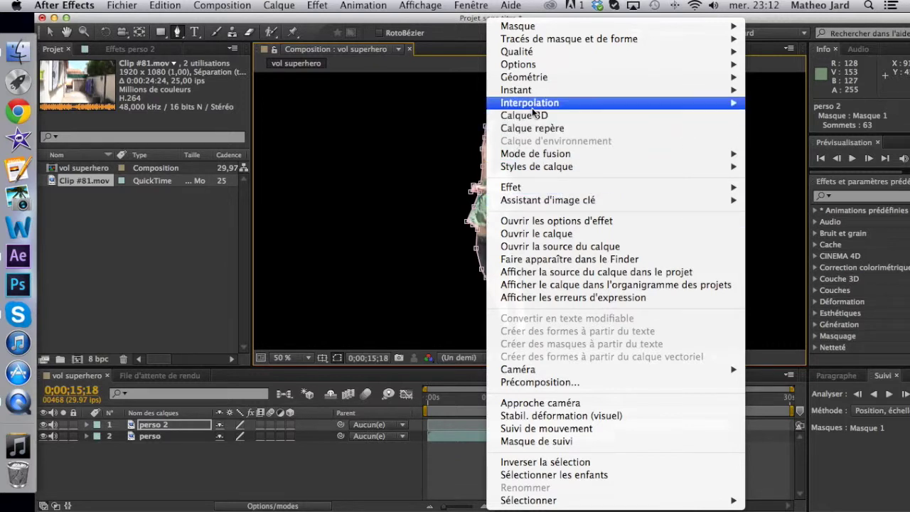
mouse_move(538, 95)
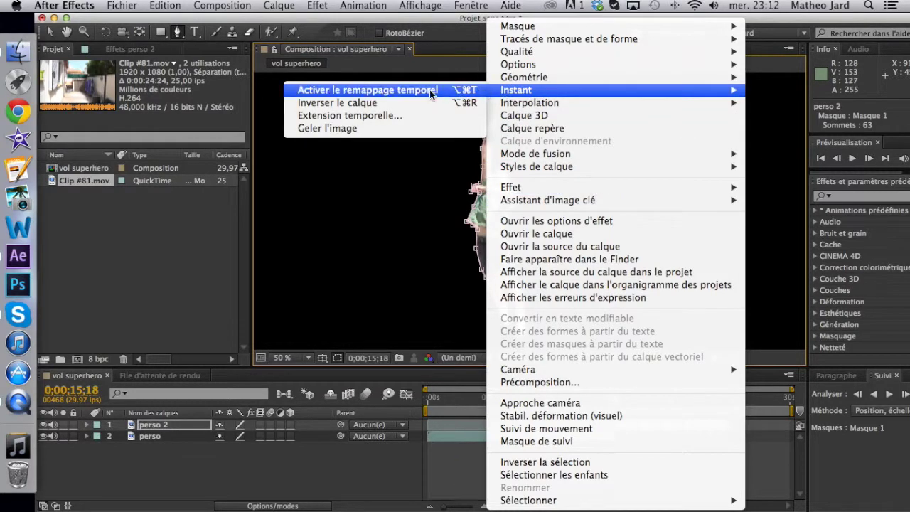
left_click(378, 135)
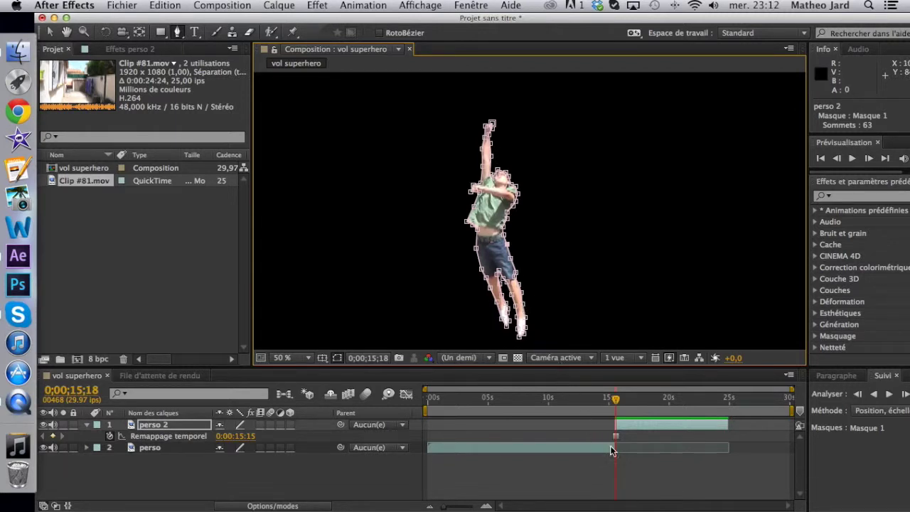
Step: Play the composition from 0;00;13;07 to check the frozen cutout, stopping at 0;00;17;05
left_click_drag(617, 401, 589, 400)
key("space")
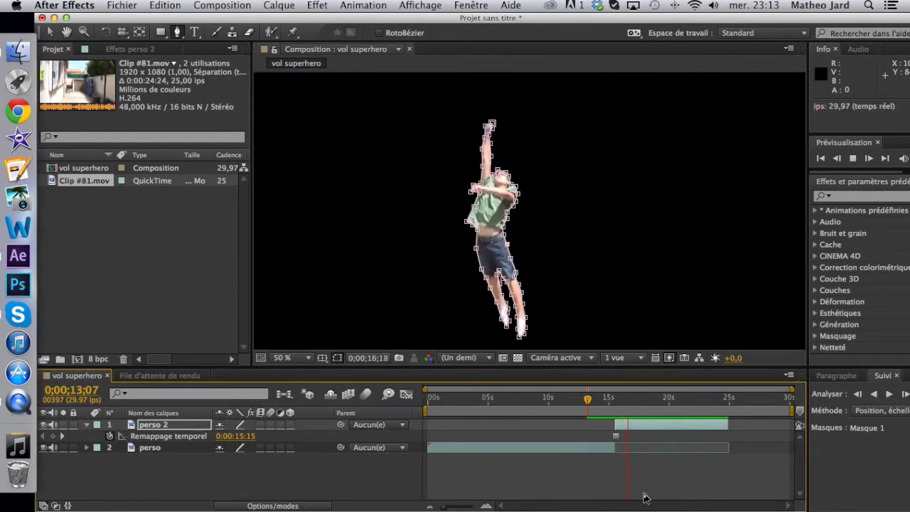
key("space")
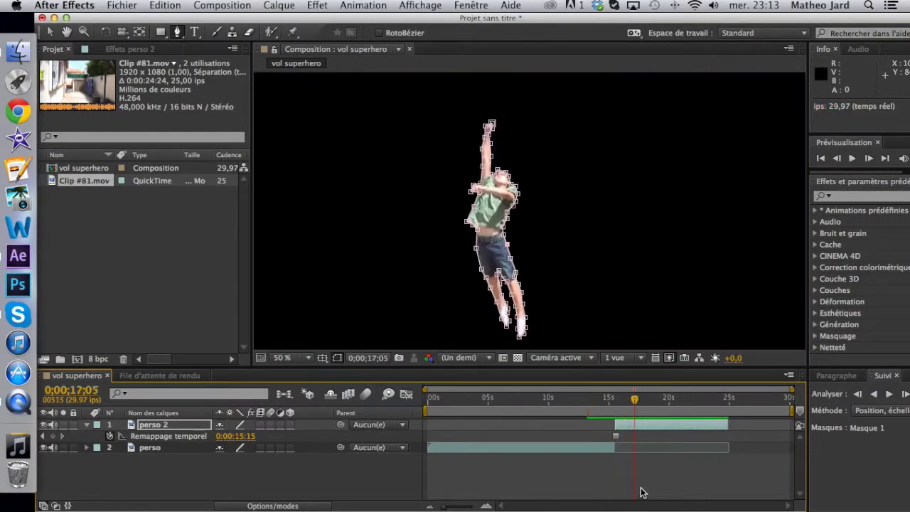
Step: With the playhead at 0;00;00;00, duplicate the perso layer and shift the copy to start at 0;00;15;18, beneath the cutout
left_click(86, 424)
left_click(182, 461)
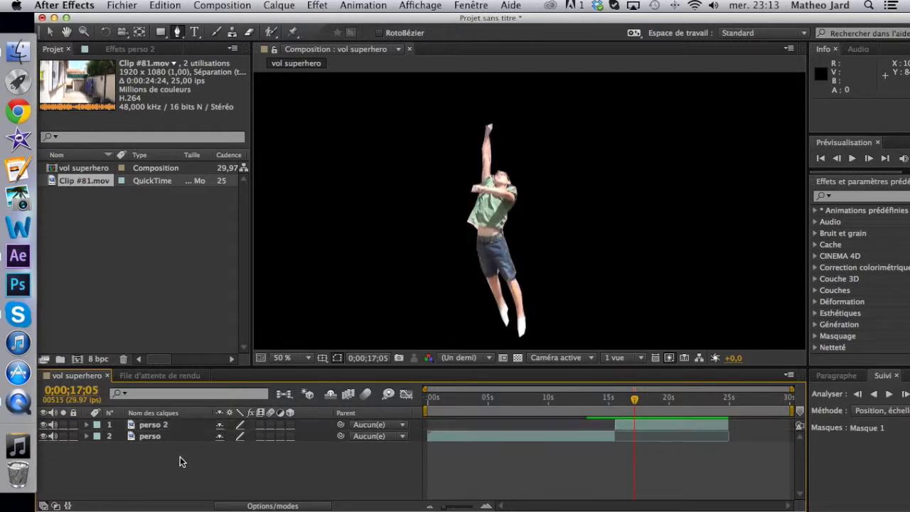
left_click(184, 438)
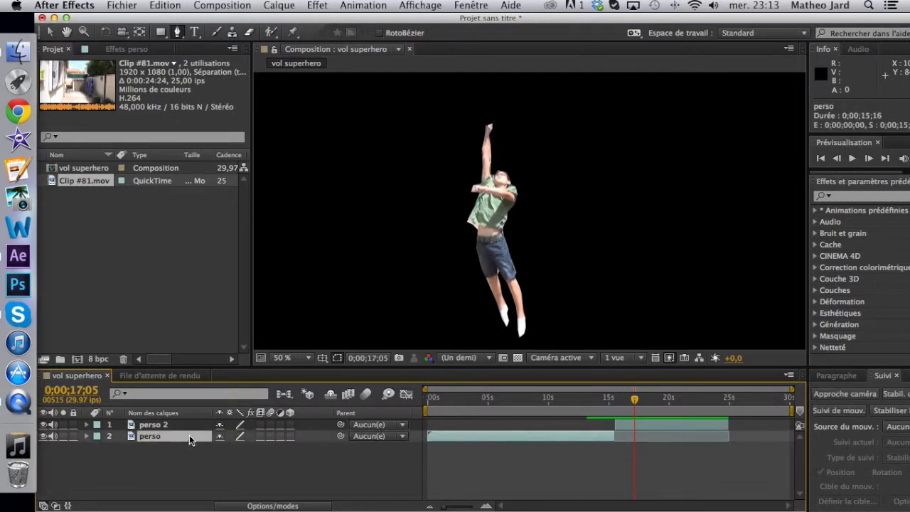
left_click_drag(634, 400, 427, 412)
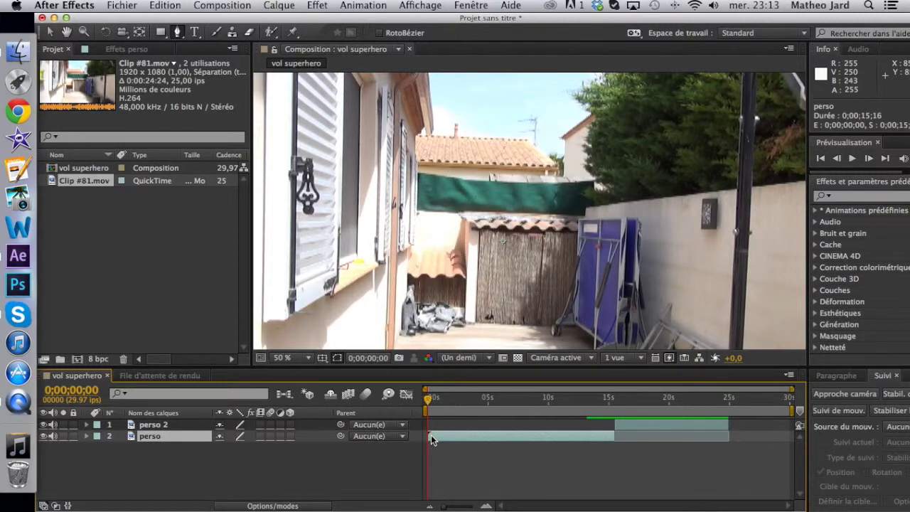
key("super+d")
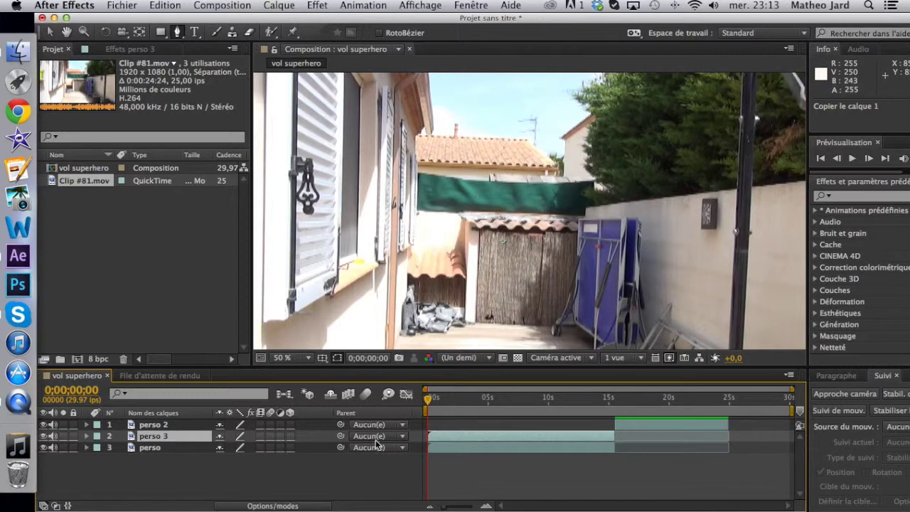
left_click_drag(432, 436, 620, 438)
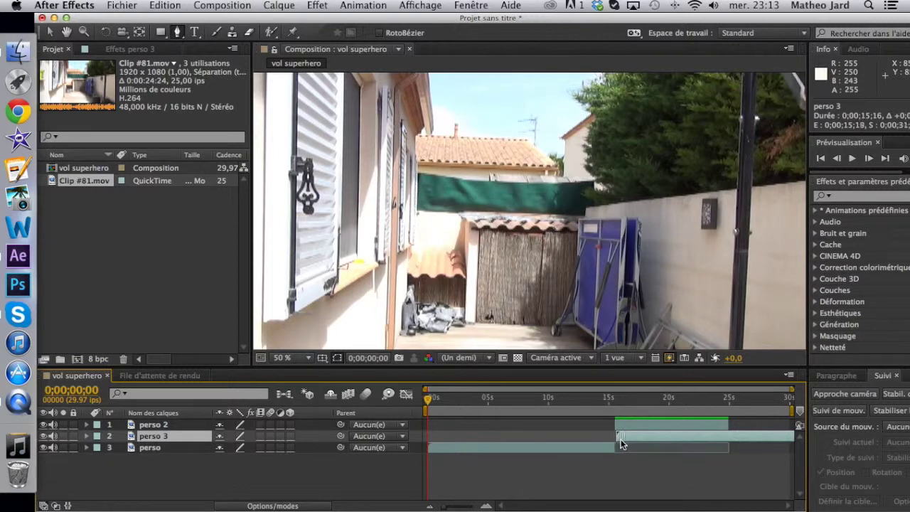
right_click(620, 441)
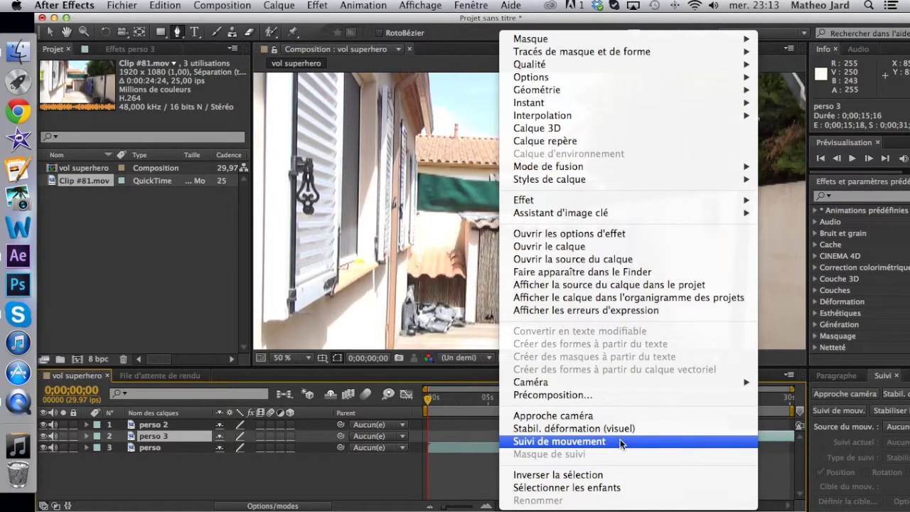
left_click(620, 440)
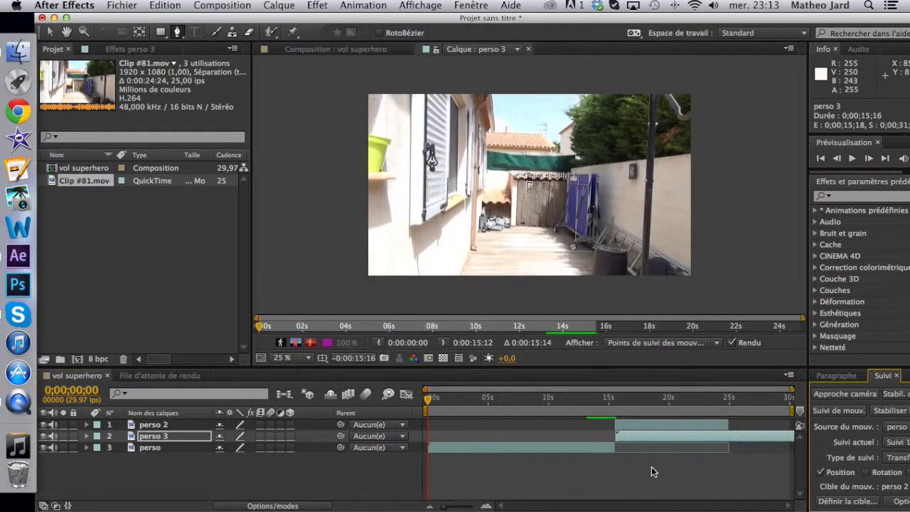
left_click(528, 48)
Step: Deselect perso 3 and move the playhead to 0;00;21;28 to view the cutout over the background
left_click_drag(633, 434, 634, 435)
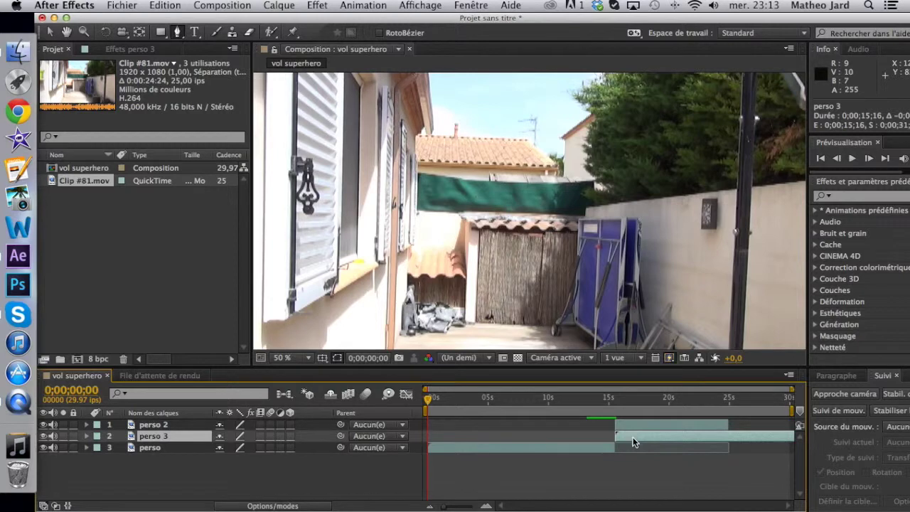
left_click(648, 466)
left_click_drag(428, 398, 696, 432)
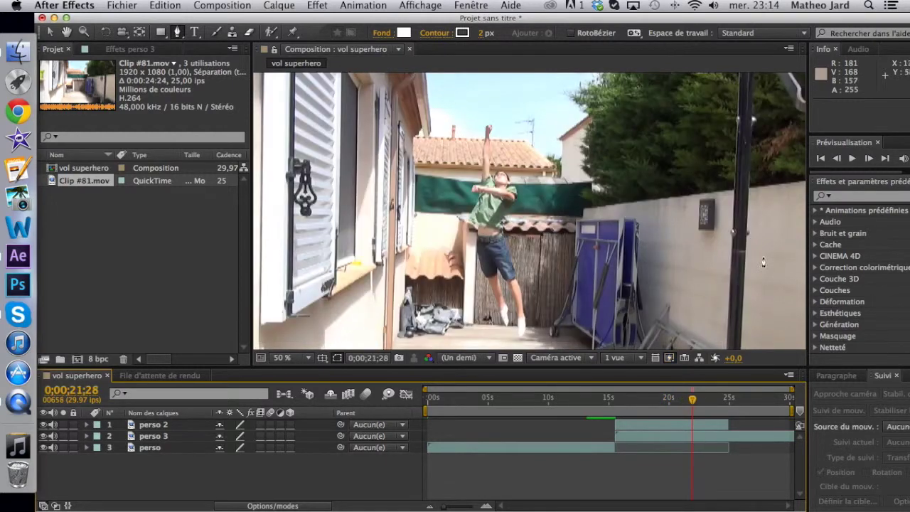
Step: Step forward through the frames to 0;00;22;16 to examine when another person enters the background footage
left_click(867, 158)
left_click(871, 159)
left_click(872, 158)
left_click(872, 158)
left_click(872, 159)
left_click(871, 158)
left_click(872, 159)
left_click(872, 159)
left_click(871, 159)
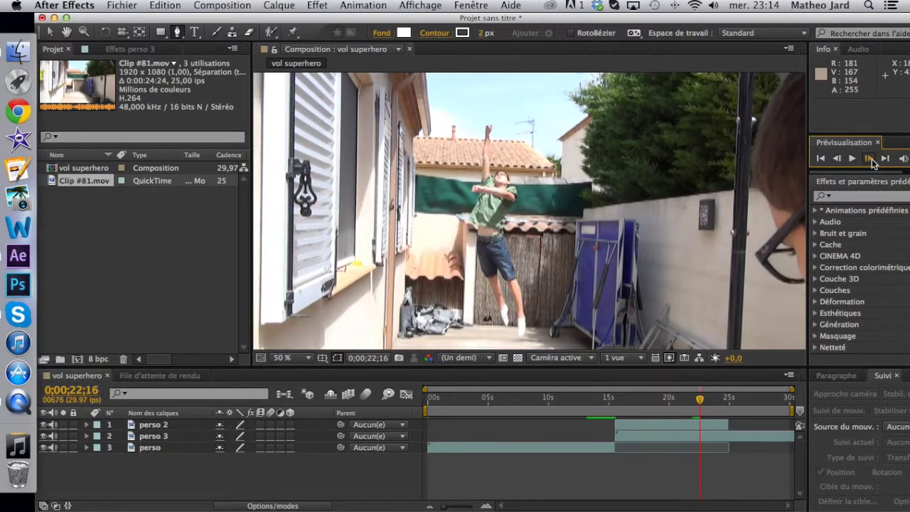
Step: Step back to 0;00;22;11, then trim the ends of the perso 3 and perso 2 layers to about 0;00;22;00
left_click(872, 159)
left_click(836, 159)
left_click(836, 159)
left_click(837, 159)
left_click(836, 159)
left_click(837, 159)
left_click(837, 159)
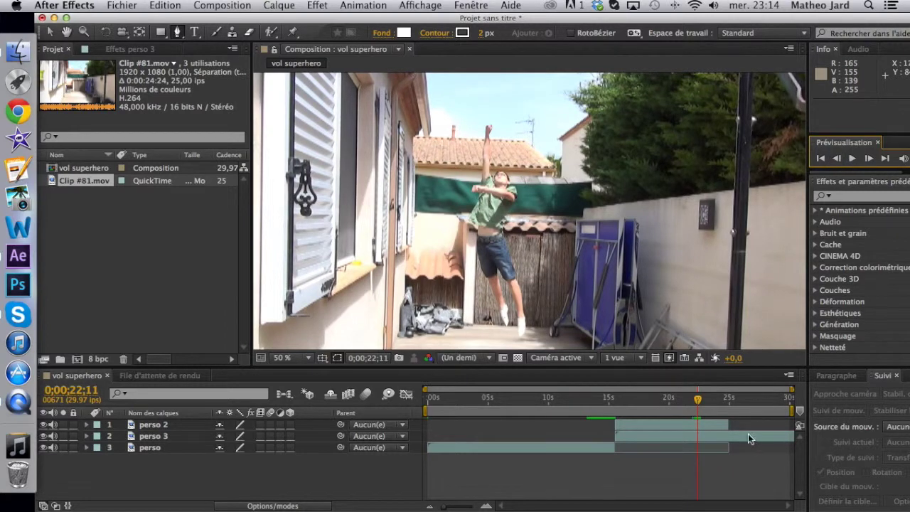
left_click_drag(784, 435, 701, 438)
left_click_drag(757, 436, 660, 441)
left_click_drag(726, 424, 691, 425)
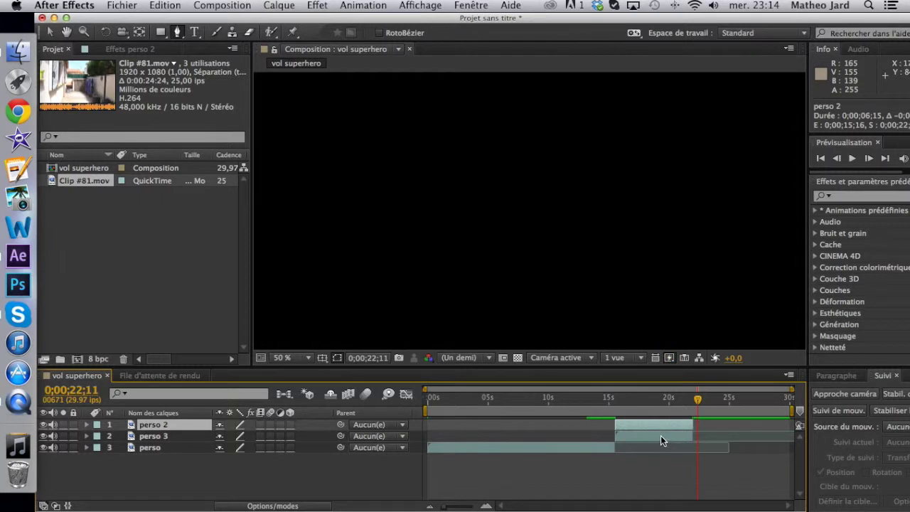
Step: Rename the perso 3 layer as fond perso
left_click(660, 435)
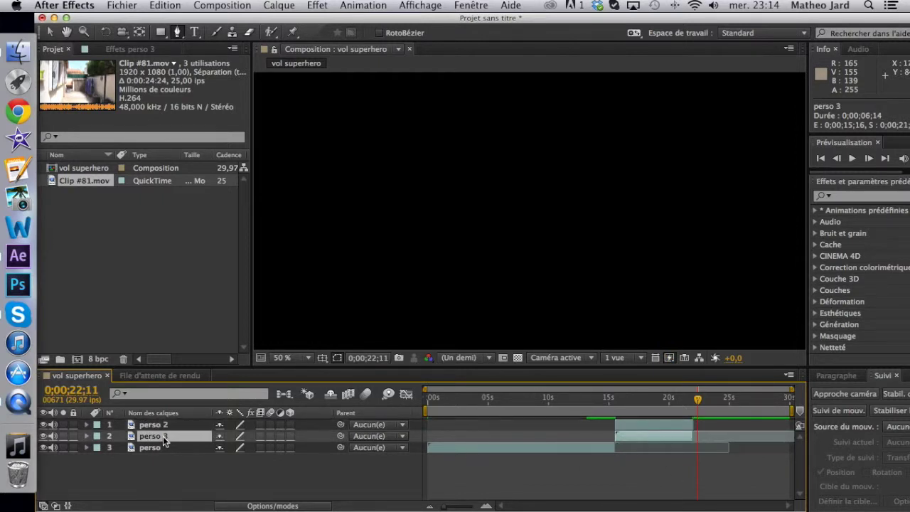
key("Return")
key("BackSpace")
key("Return")
Step: Rename the bottom perso layer as start
left_click(147, 449)
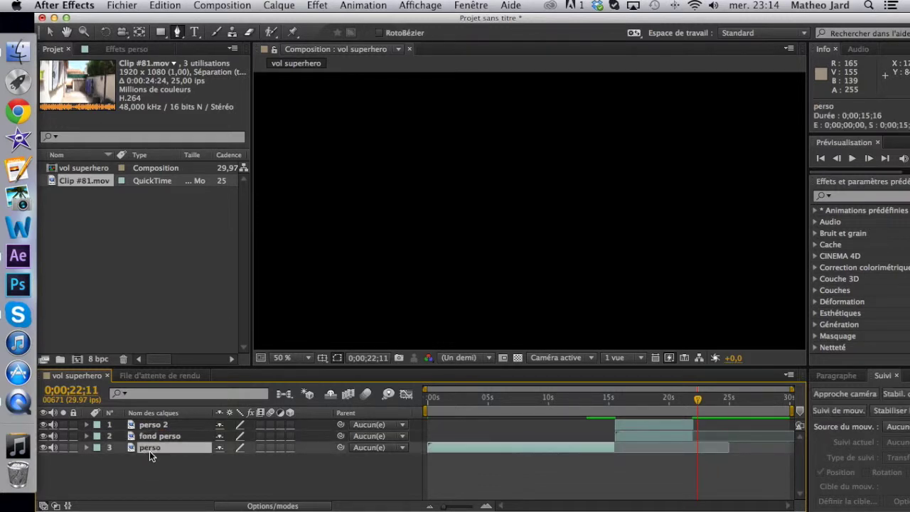
key("Return")
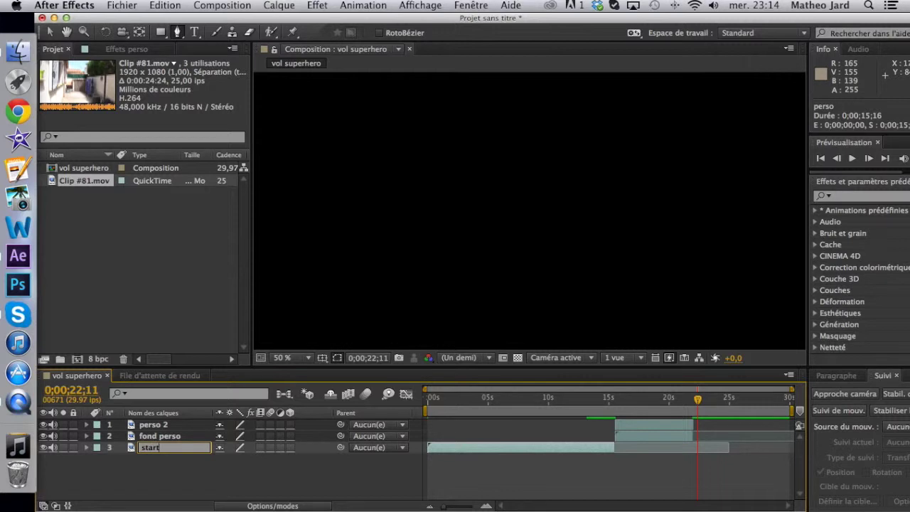
key("Return")
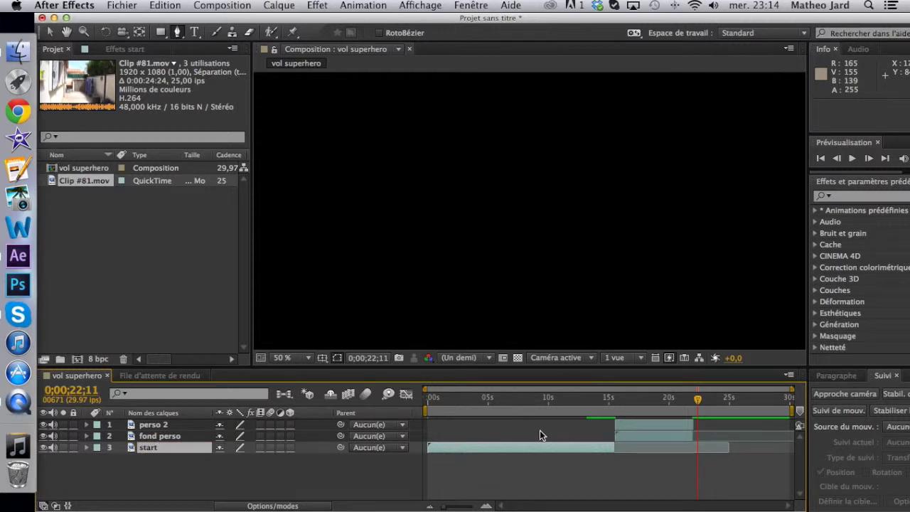
Step: Rename the perso 2 cutout layer as perso
left_click(149, 427)
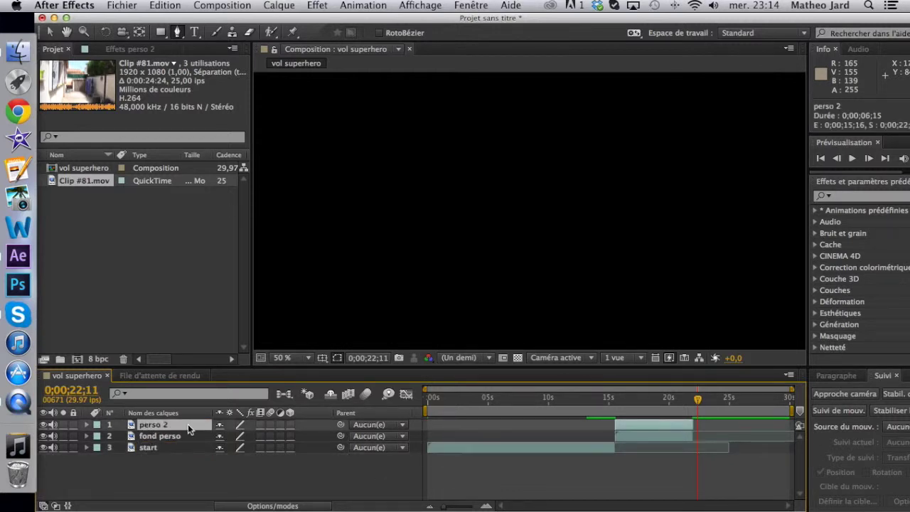
key("Return")
type("perso")
key("Return")
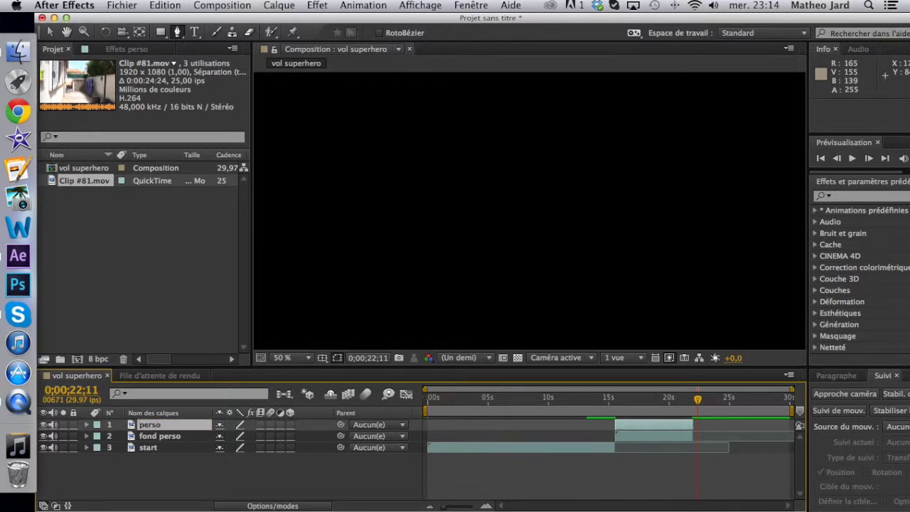
Step: Play the composition from 0;00;06;02 and again from 0;00;11;16 to check the take-off and the frozen cutout, stopping at 0;00;19;20
left_click_drag(700, 400, 500, 417)
key("space")
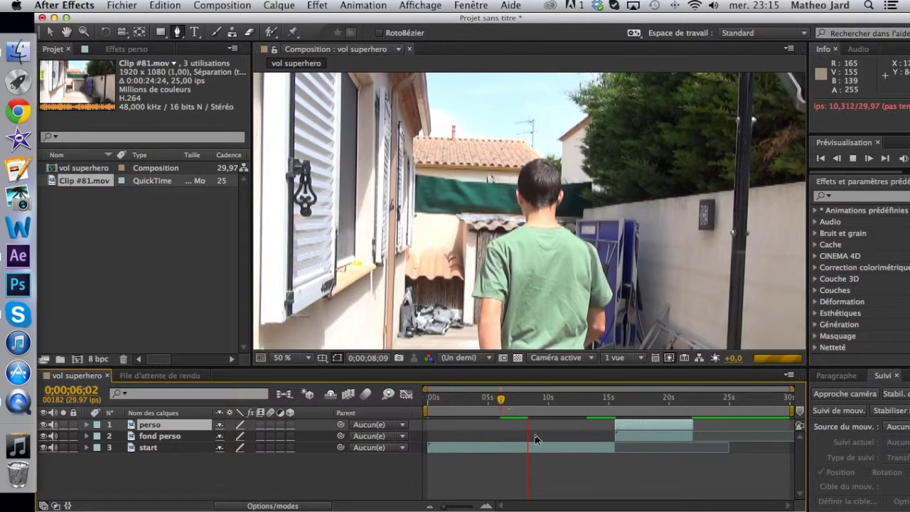
key("space")
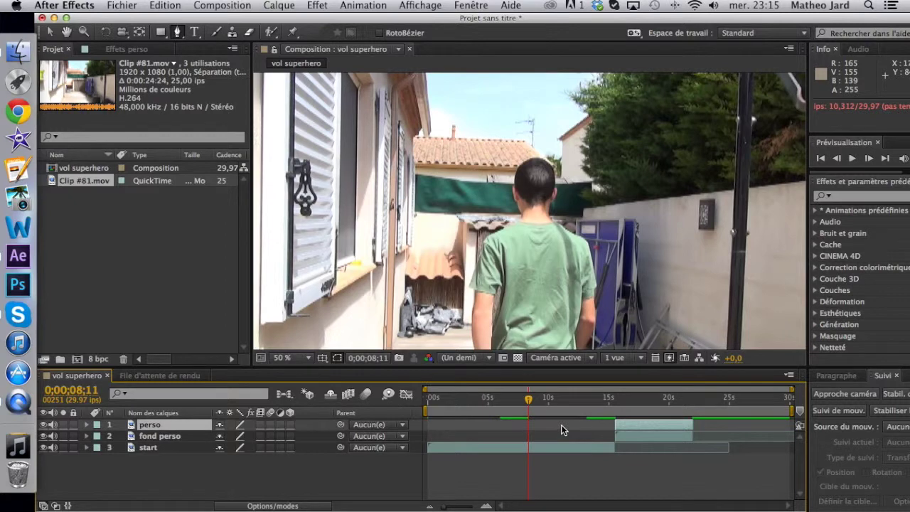
left_click_drag(530, 400, 566, 401)
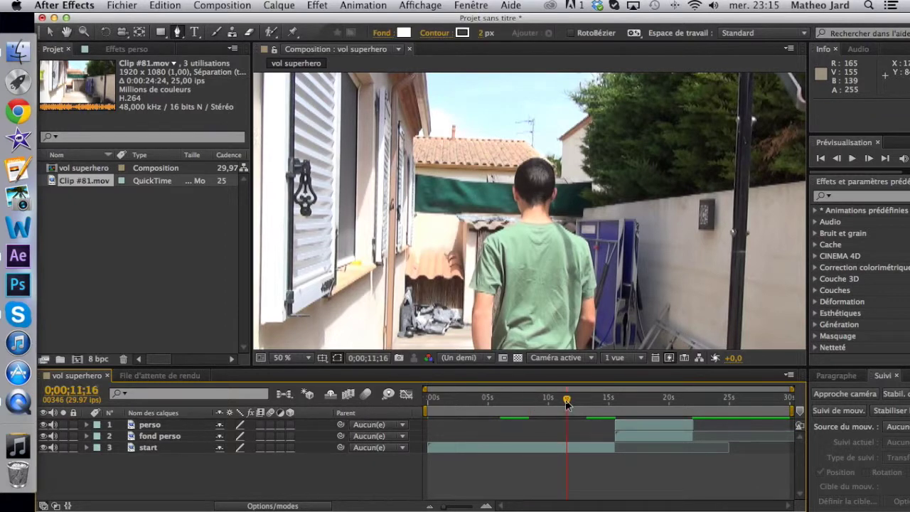
key("space")
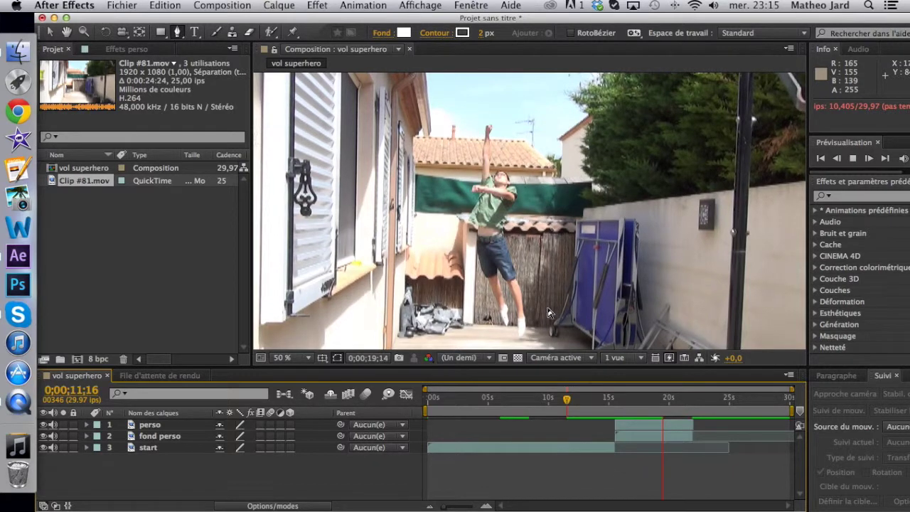
mouse_move(518, 21)
left_mouse_down()
mouse_move(500, 21)
mouse_move(517, 18)
left_mouse_up()
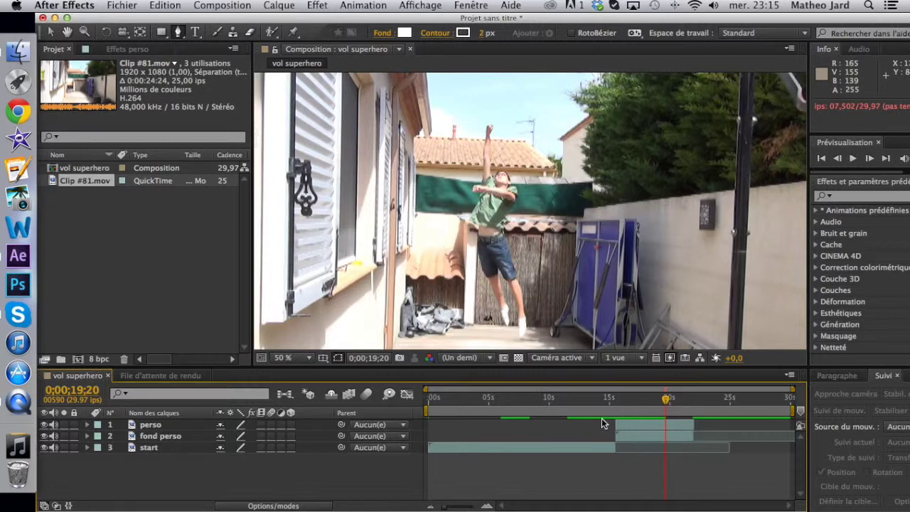
left_click(669, 412)
key("super+shift+slash")
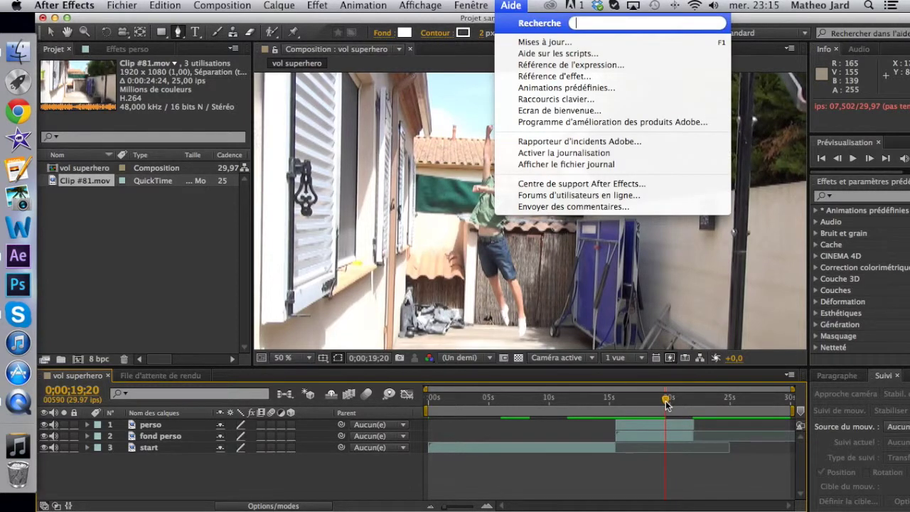
key("Escape")
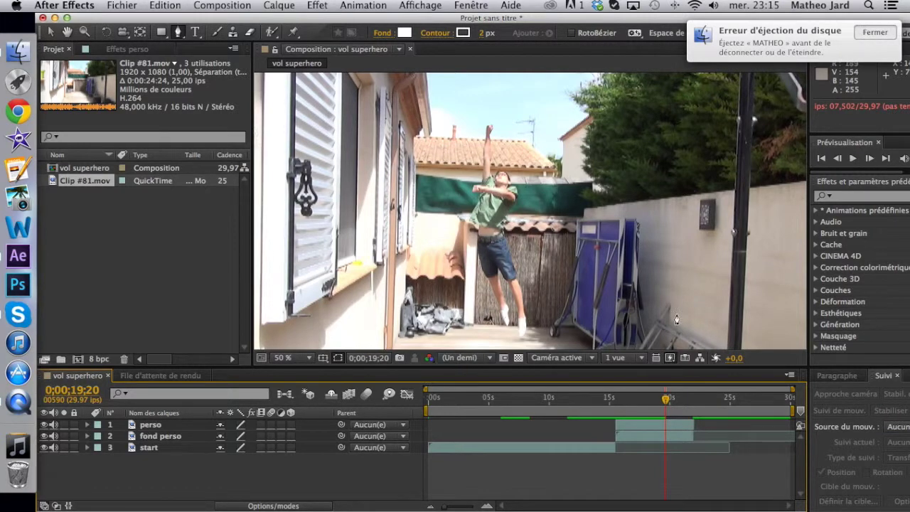
Step: Move the playhead back to 0;00;15;18 and select the perso layer
left_click(661, 399)
left_click_drag(661, 400, 617, 402)
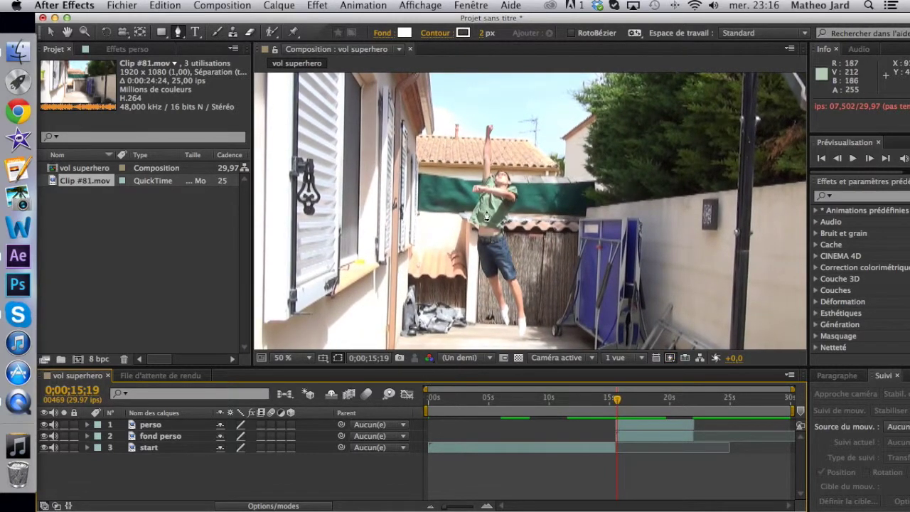
left_click_drag(616, 402, 616, 403)
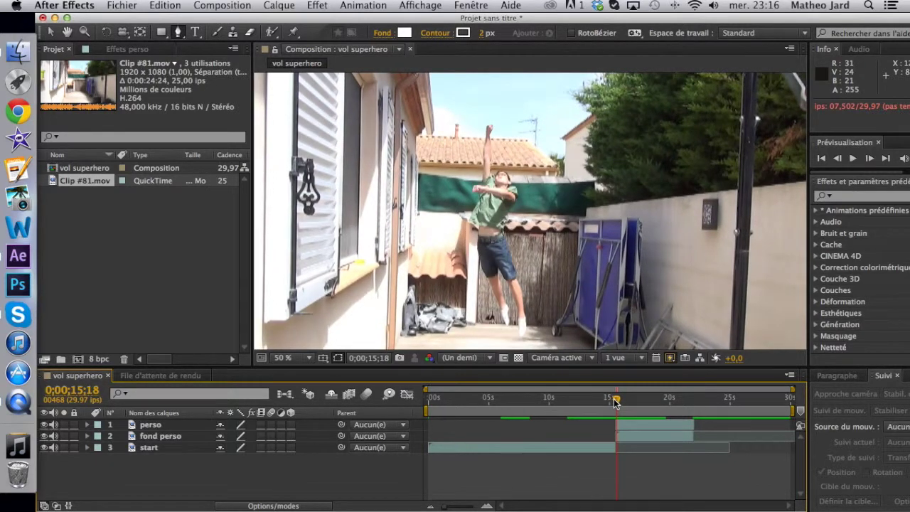
left_click(149, 425)
left_click(150, 425)
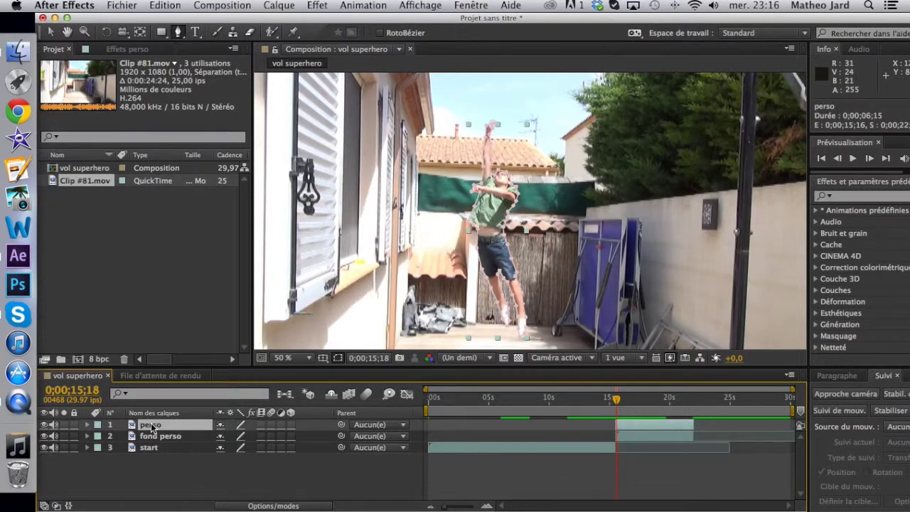
Step: Expand the perso layer to view its Masque 1 settings and its Transformer properties
left_click(87, 424)
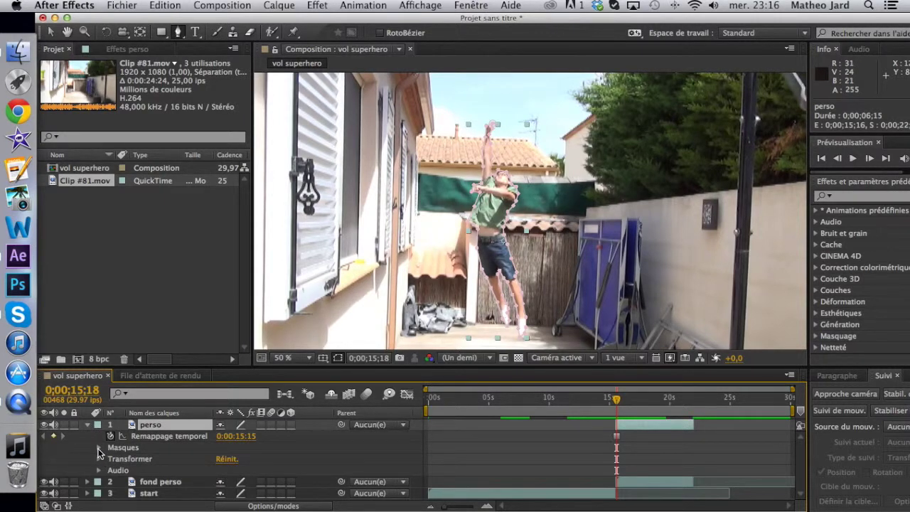
left_click(99, 447)
left_click(111, 459)
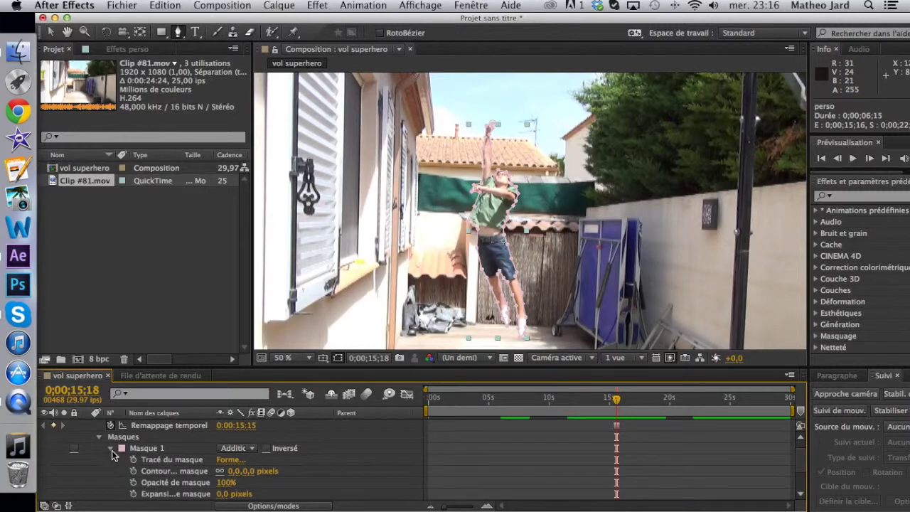
scroll(142, 459, "down", 3)
scroll(152, 462, "up", 1)
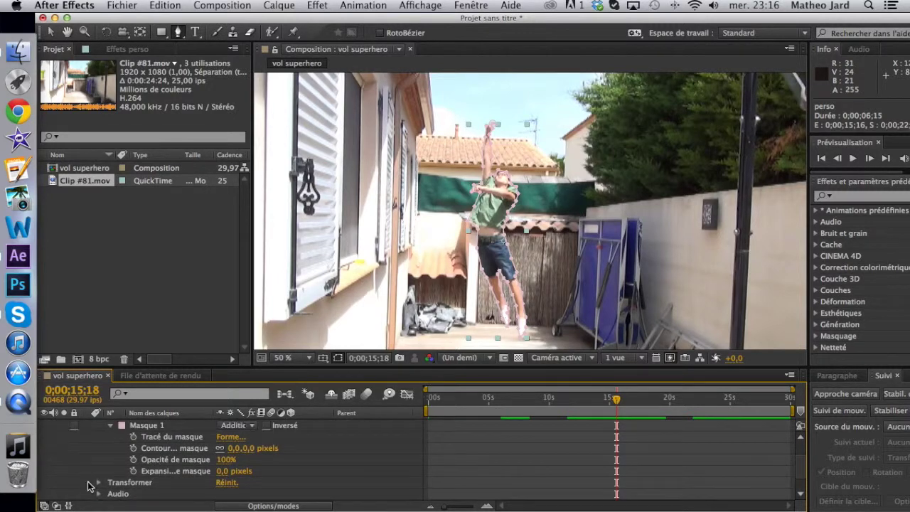
left_click(110, 425)
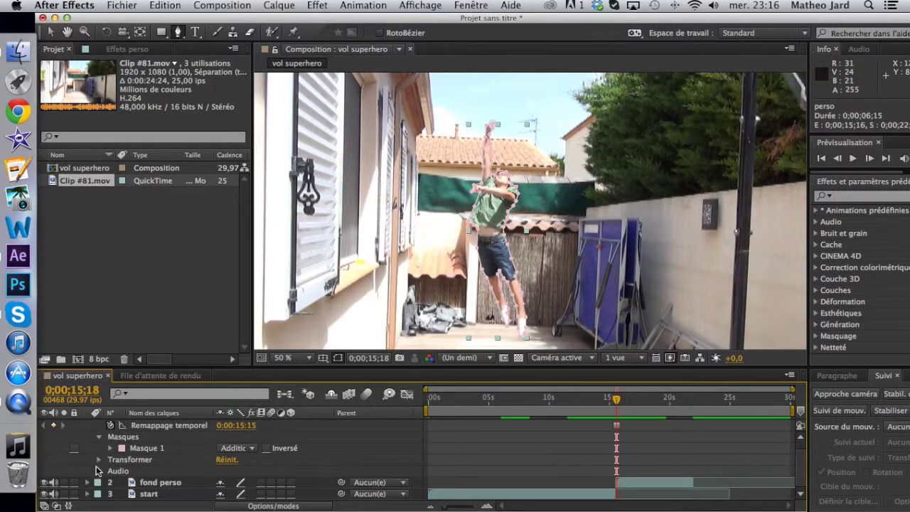
left_click(99, 464)
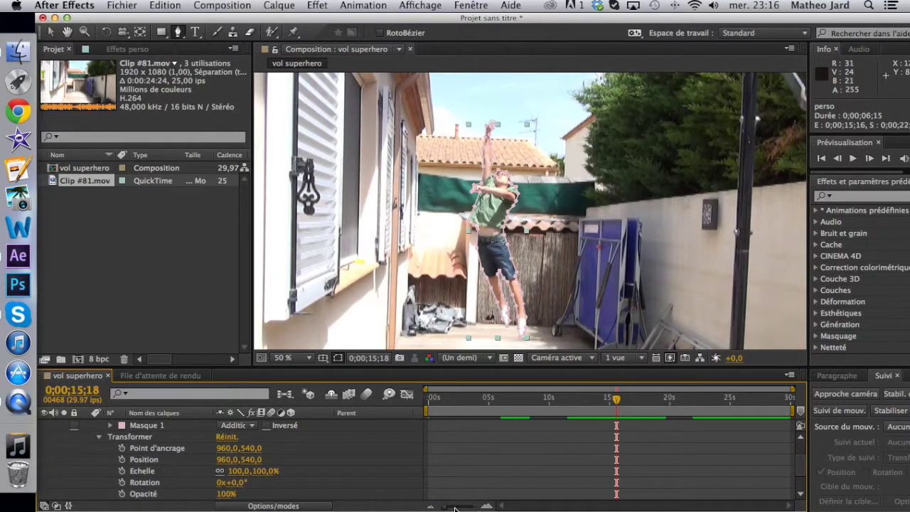
Step: Collapse the perso layer and move the playhead to its first frame at 0;00;15;16
left_click_drag(443, 507, 482, 506)
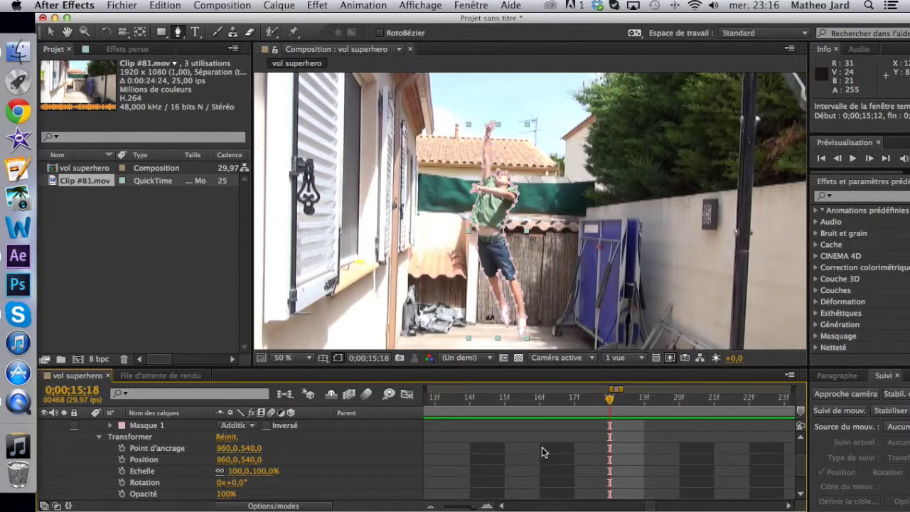
scroll(98, 423, "up", 2)
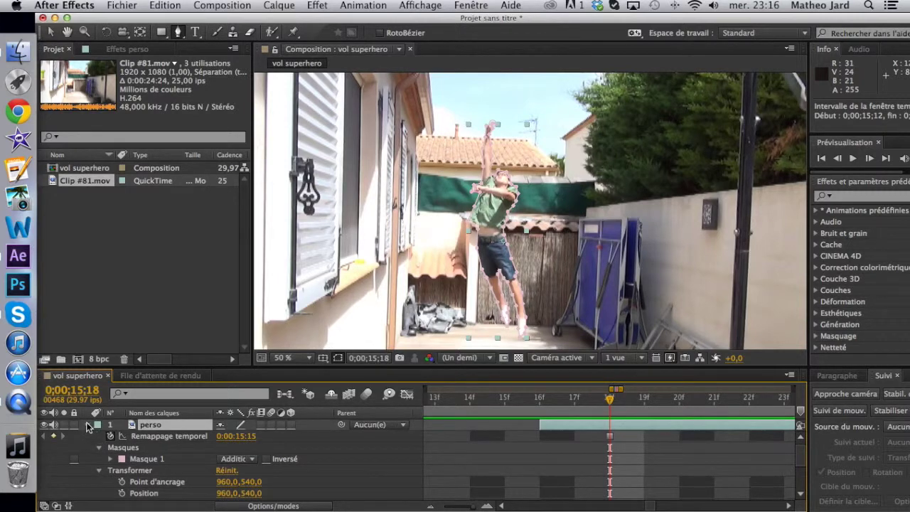
left_click(87, 425)
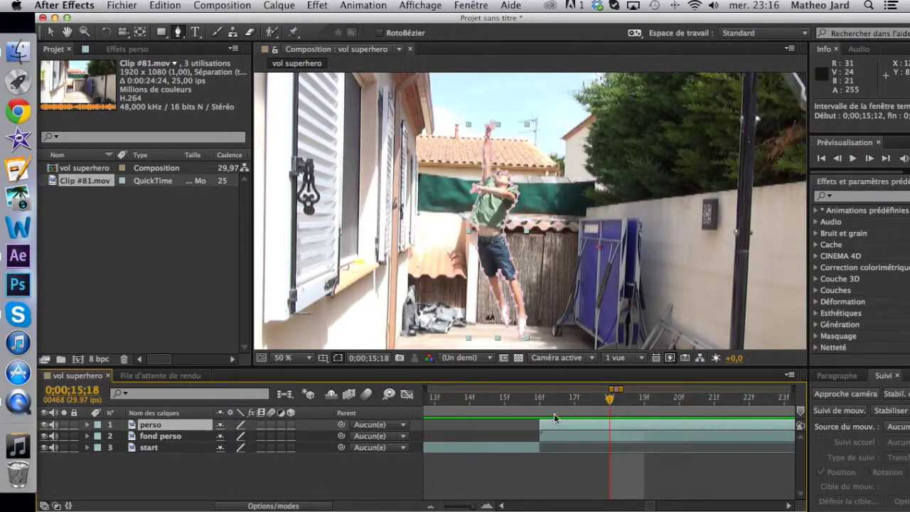
left_click_drag(610, 401, 541, 408)
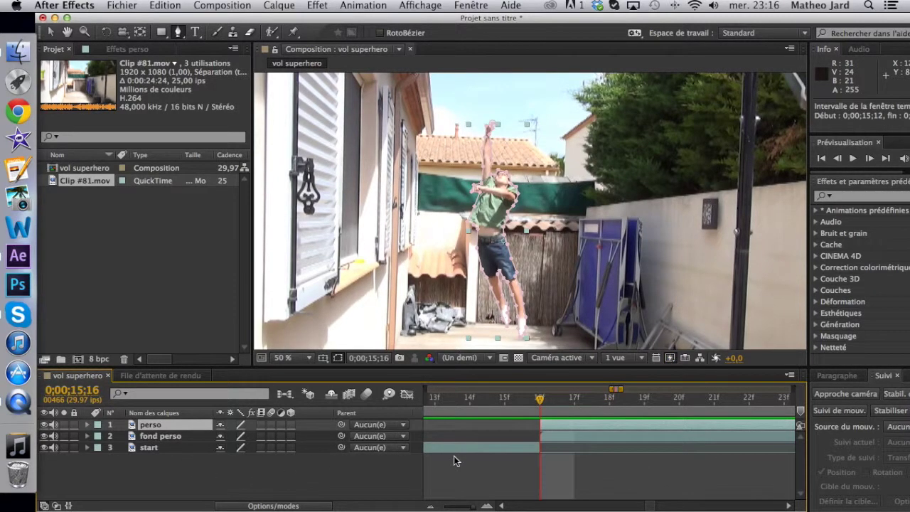
Step: Reveal the perso layer's Transformer properties in an enlarged timeline and add a Position keyframe at 0;00;15;16
left_click_drag(474, 506, 441, 508)
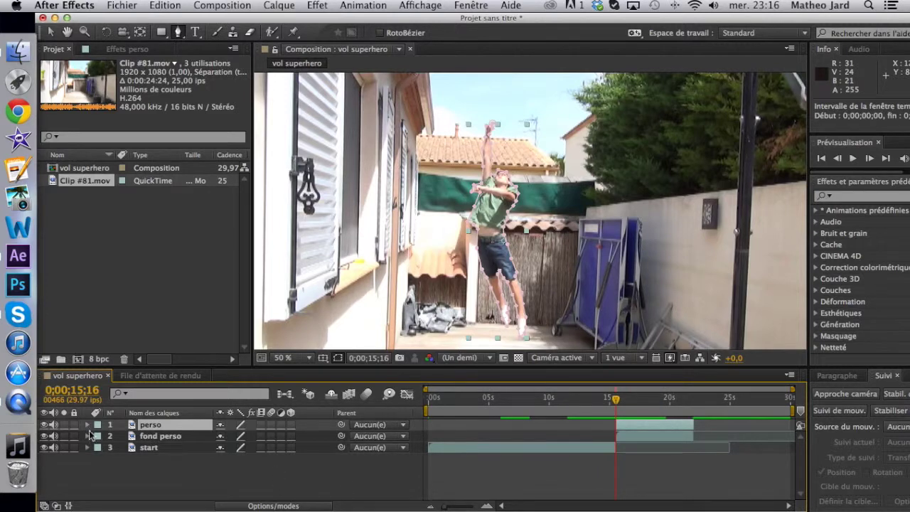
left_click(88, 425)
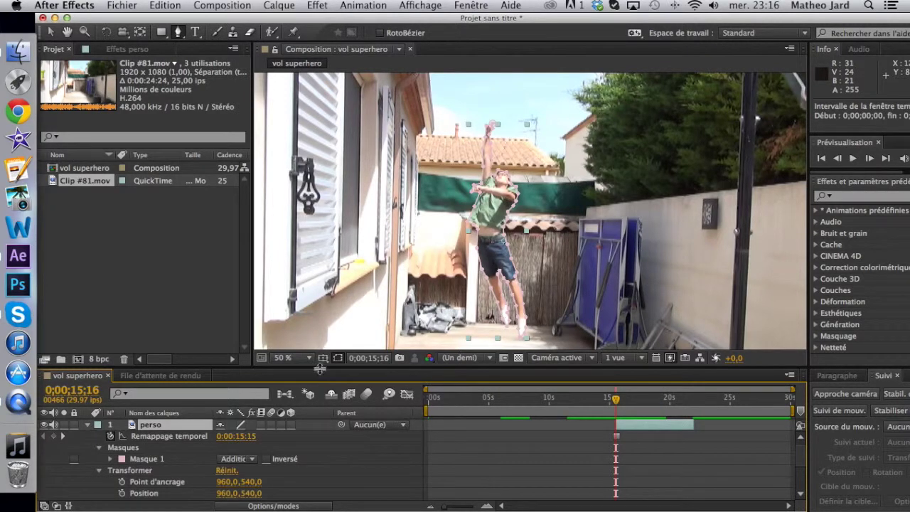
left_click_drag(321, 366, 318, 300)
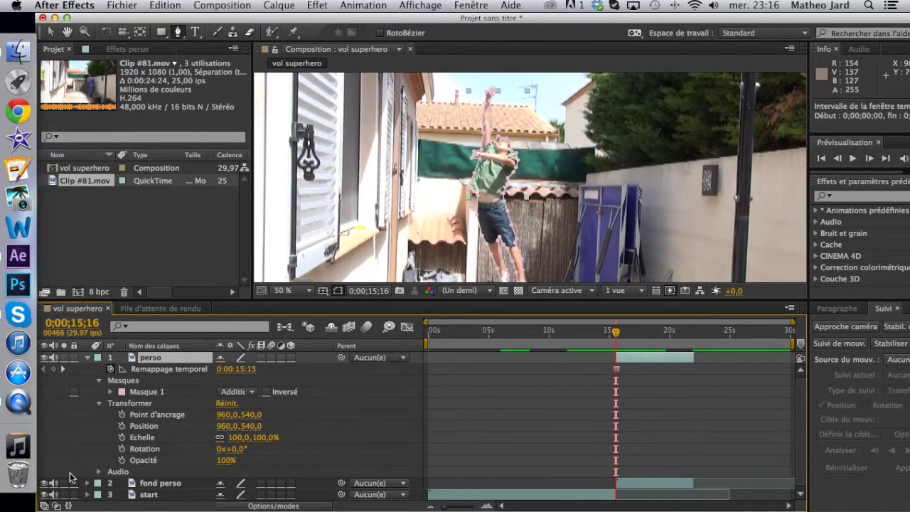
left_click(122, 427)
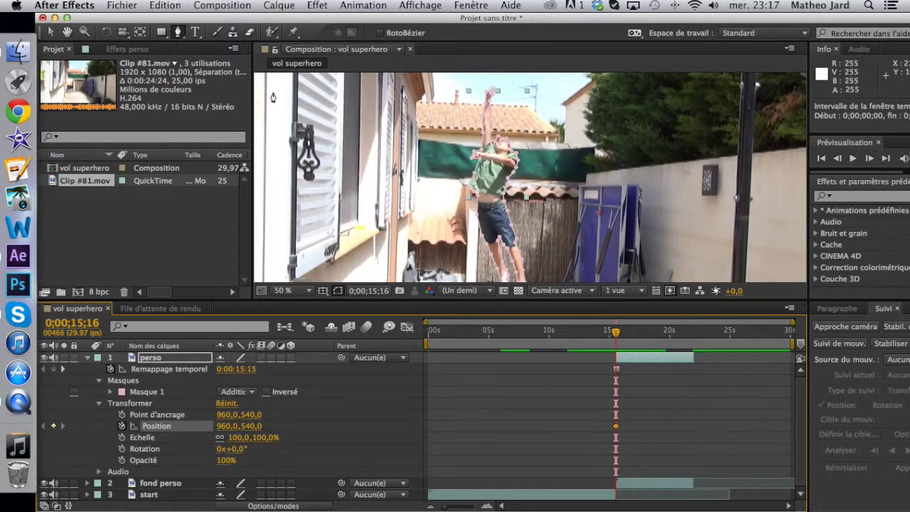
Step: Switch to the Selection tool and enlarge the composition viewer, with the whole frame displayed at 25 %
left_click(50, 32)
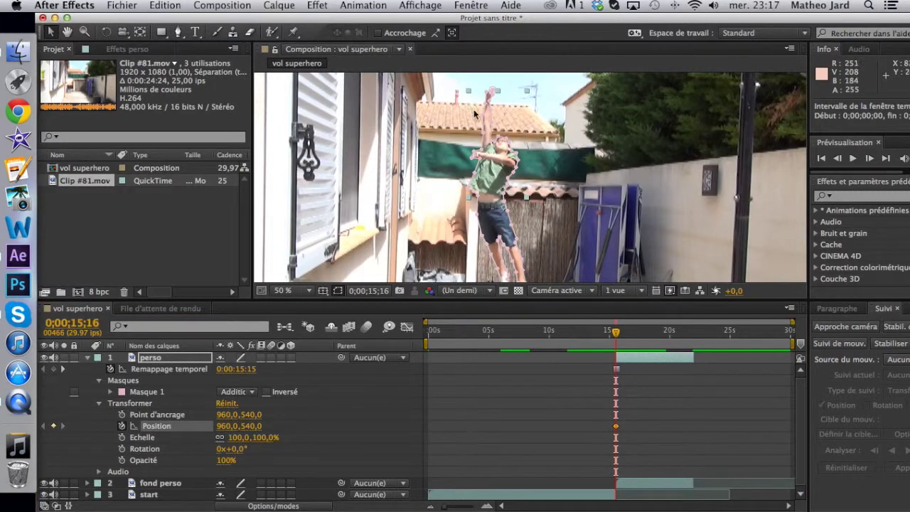
left_click_drag(522, 300, 531, 463)
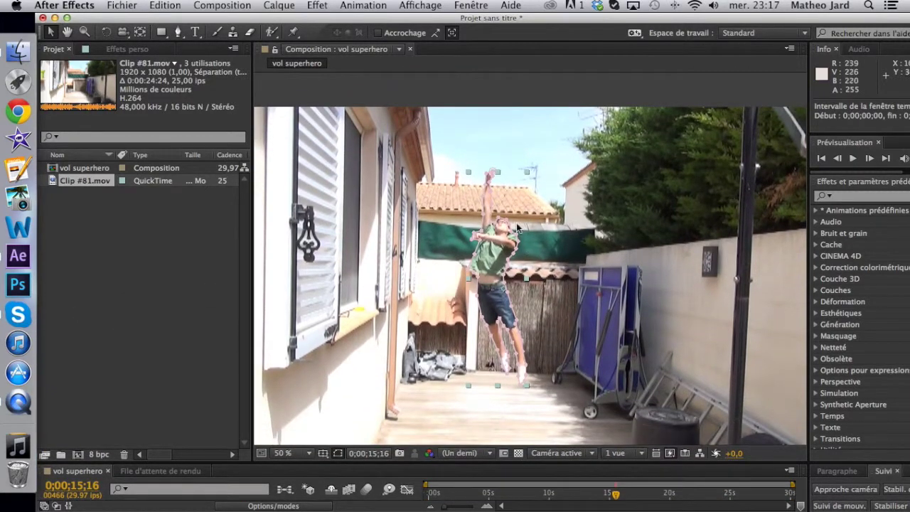
key("comma")
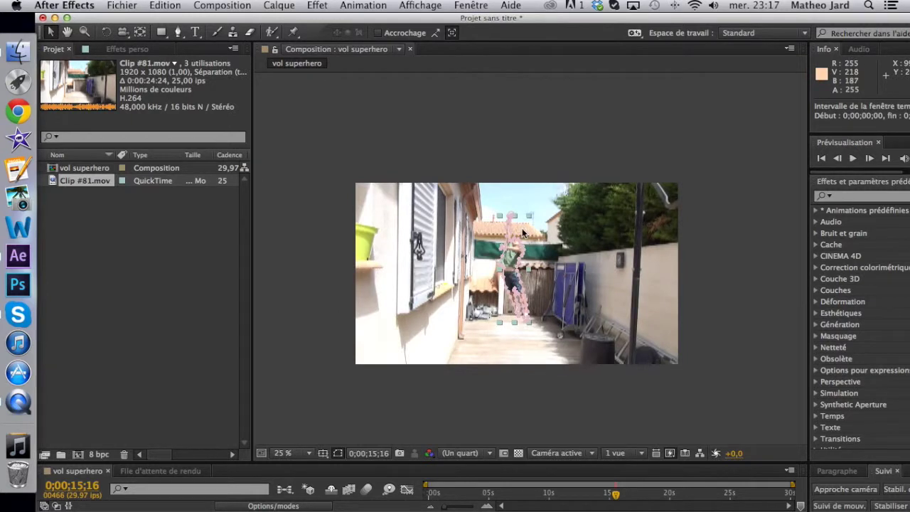
left_click(521, 231)
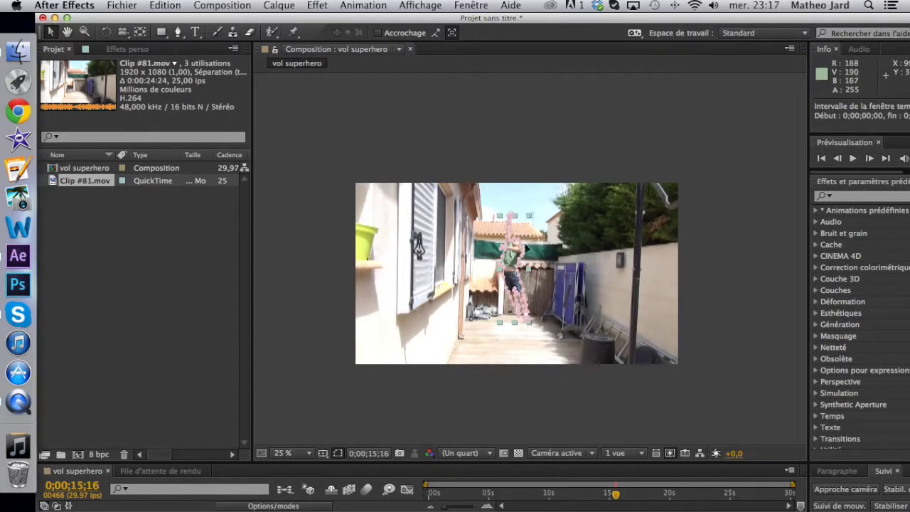
mouse_move(520, 225)
left_mouse_down()
mouse_move(517, 86)
mouse_move(518, 213)
left_mouse_up()
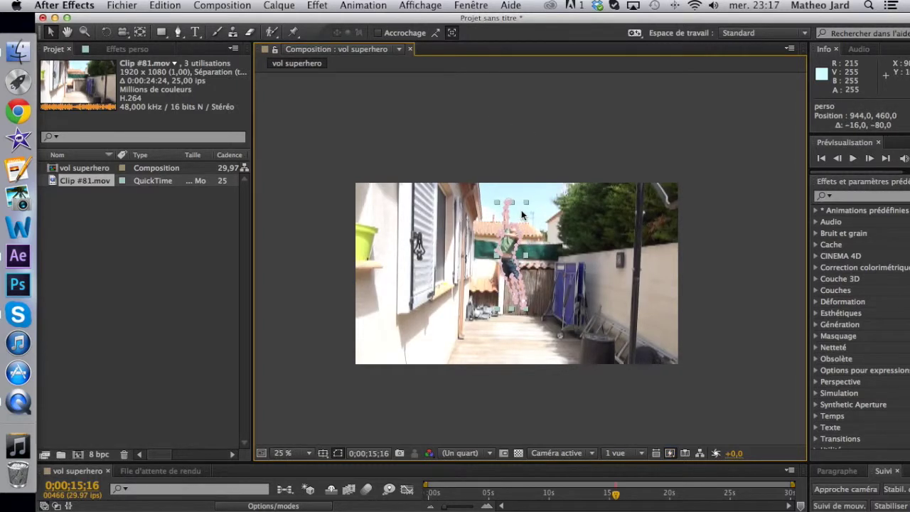
key("super+z")
Step: Enlarge the timeline area again and move the playhead to 0;00;18;21 for the end of the flight
scroll(331, 394, "down", 3)
scroll(362, 378, "up", 3)
key("h")
left_click_drag(267, 435, 296, 413)
key("v")
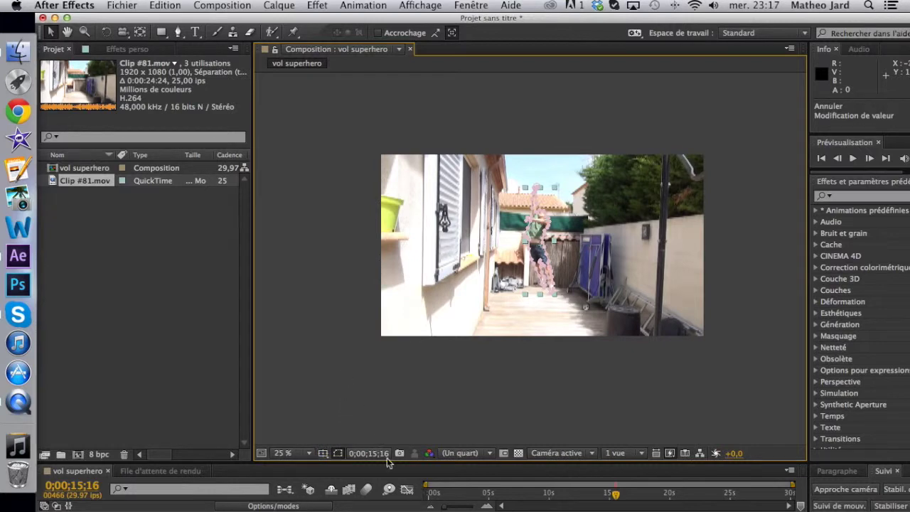
left_click_drag(396, 463, 387, 313)
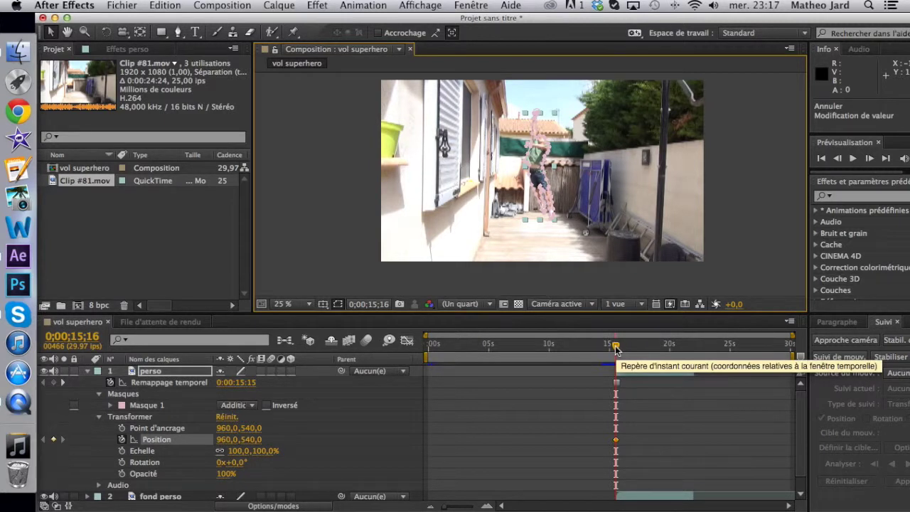
left_click_drag(615, 347, 654, 353)
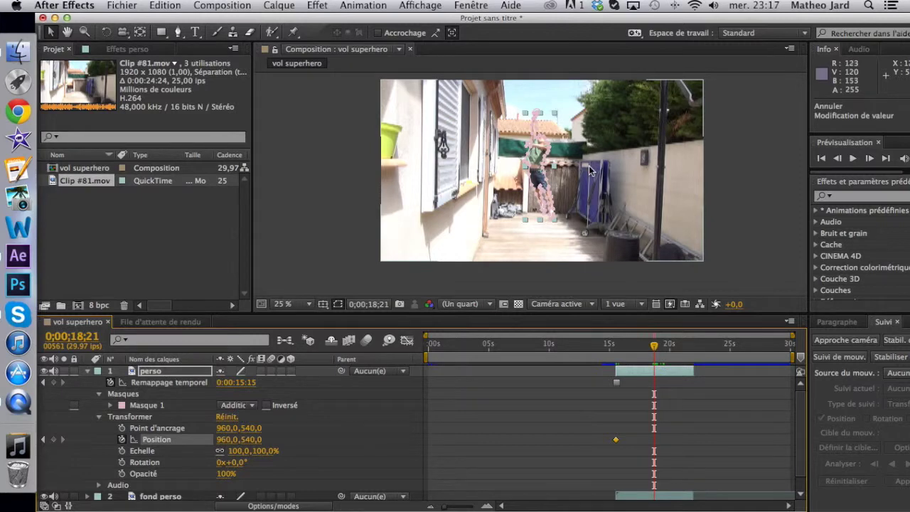
scroll(559, 130, "up", 1)
scroll(547, 145, "down", 2)
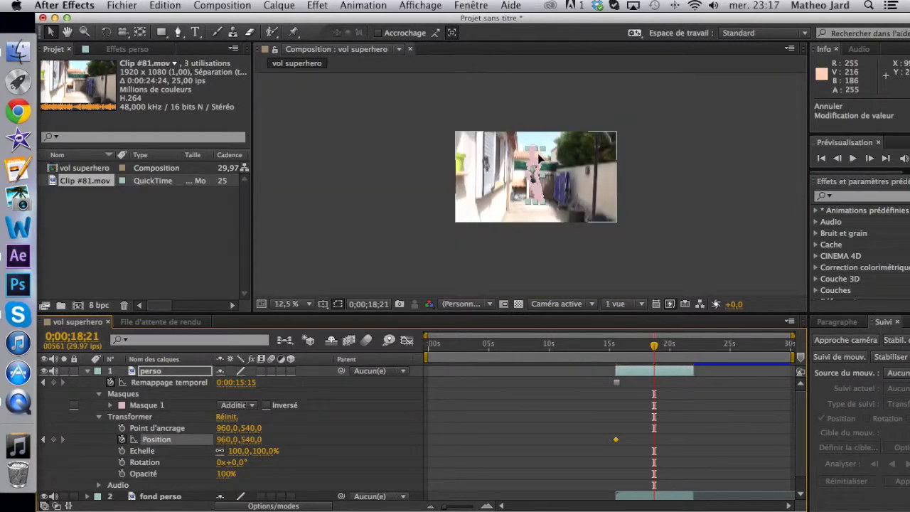
left_click(538, 156)
left_click_drag(538, 156, 536, 123)
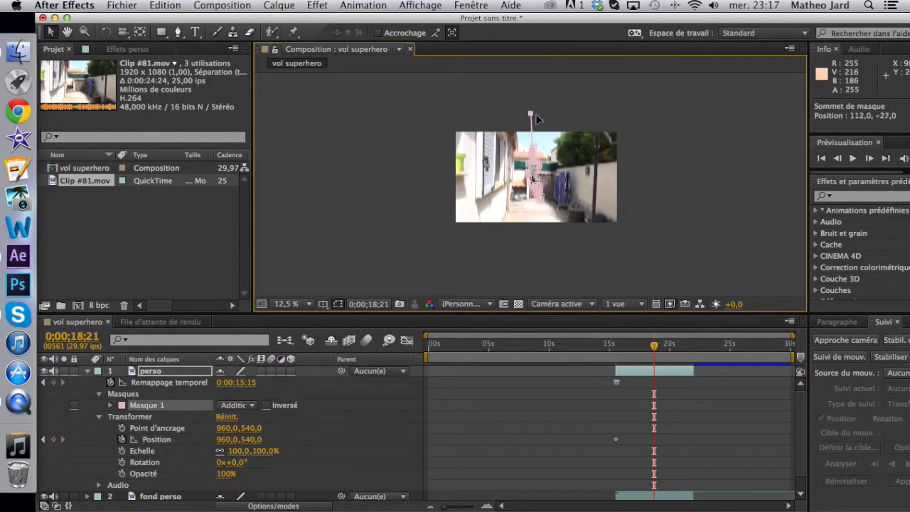
key("super+z")
key("super+z")
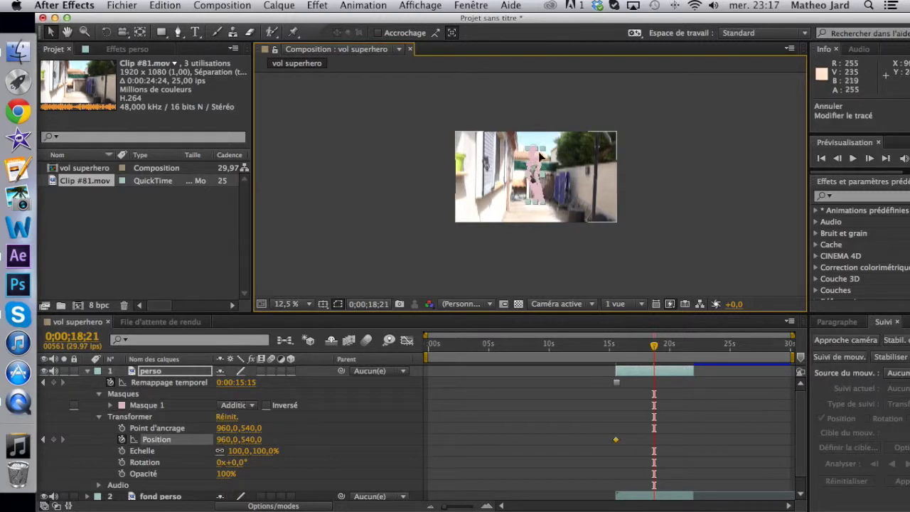
Step: Move the perso layer straight up out of the frame to about 904, -296 at 0;00;18;21
scroll(539, 155, "up", 1)
left_click_drag(549, 122, 541, 5)
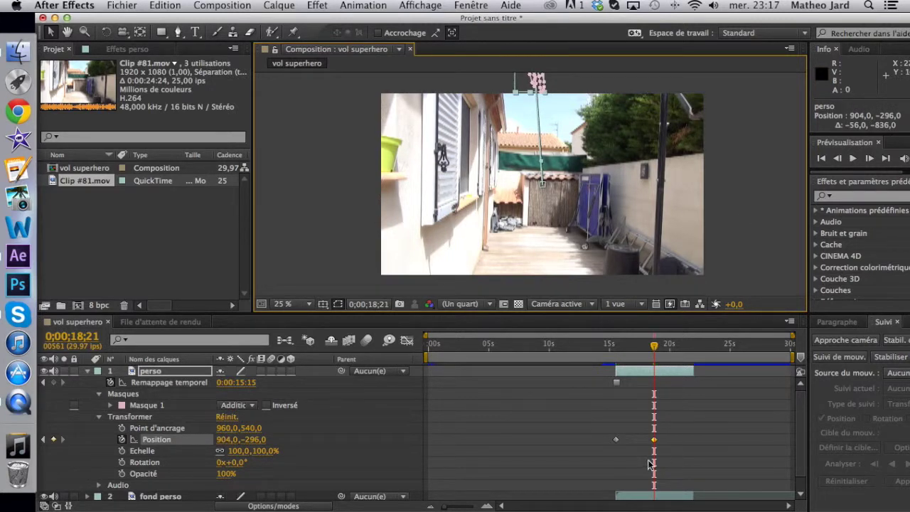
Step: Preview the flight from 0;00;12;16 and move the second Position keyframe earlier to 0;00;16;08
left_click_drag(666, 355, 580, 359)
key("space")
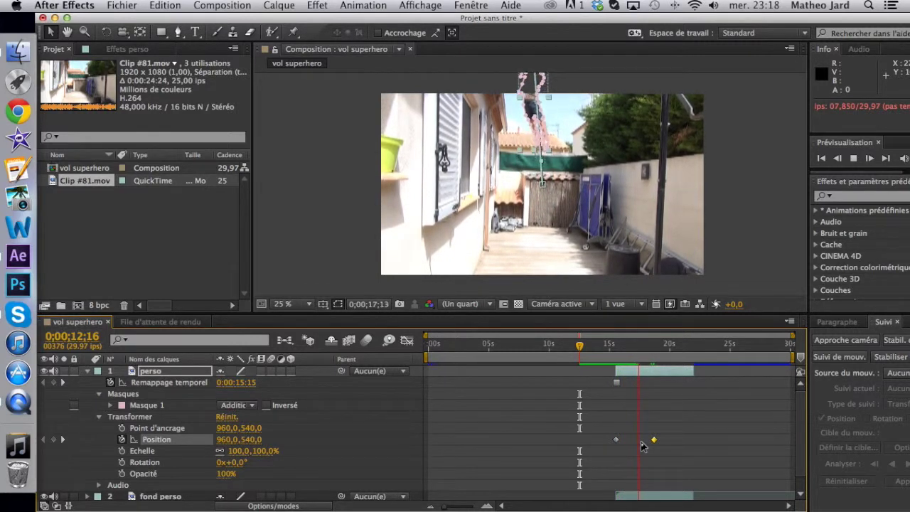
key("space")
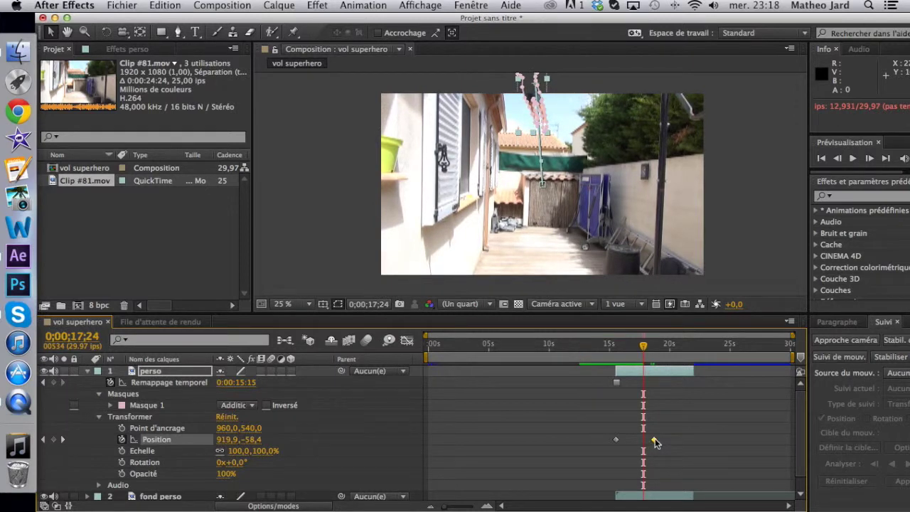
mouse_move(655, 442)
left_click_drag(655, 442, 643, 442)
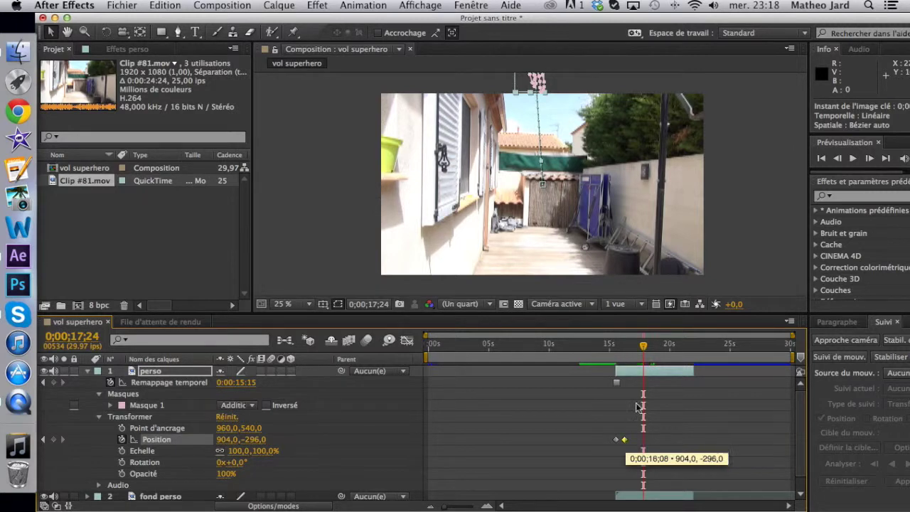
Step: Preview the take-off from 0;00;14;17 and move the second Position keyframe in stages until it almost touches the first one
left_click_drag(643, 345, 604, 346)
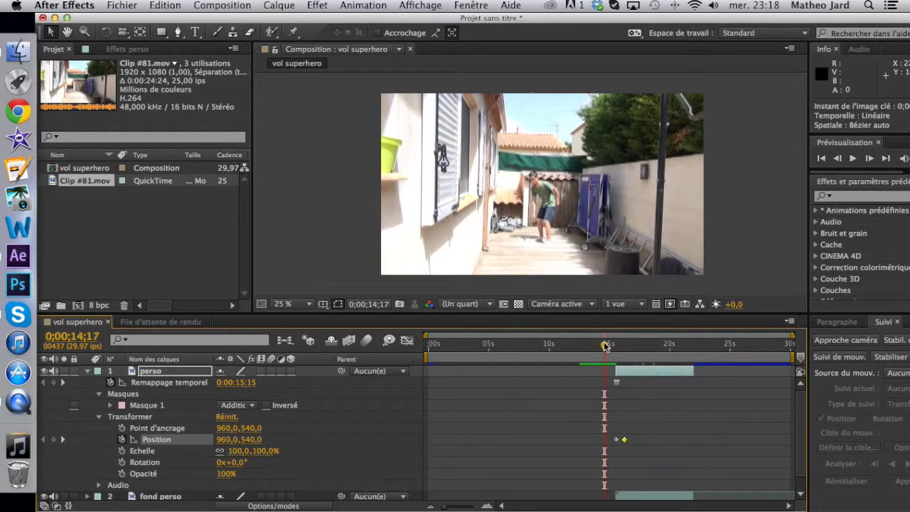
key("space")
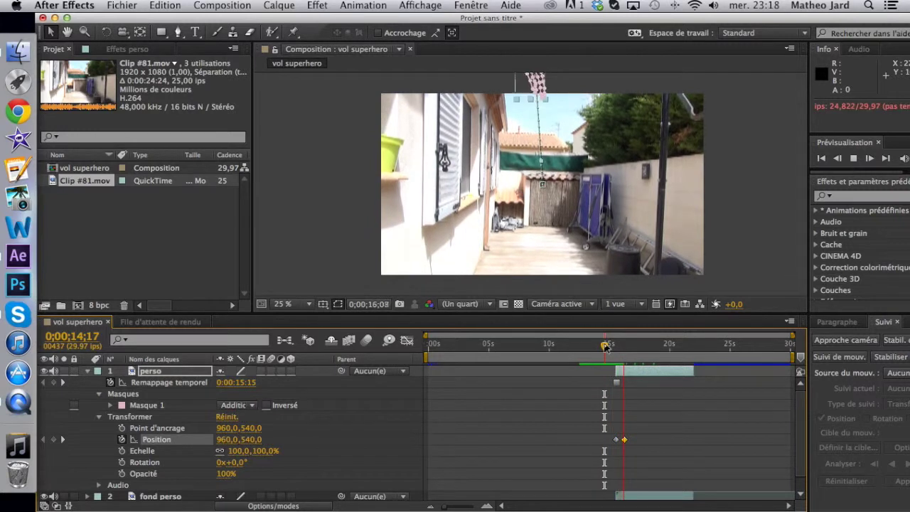
key("space")
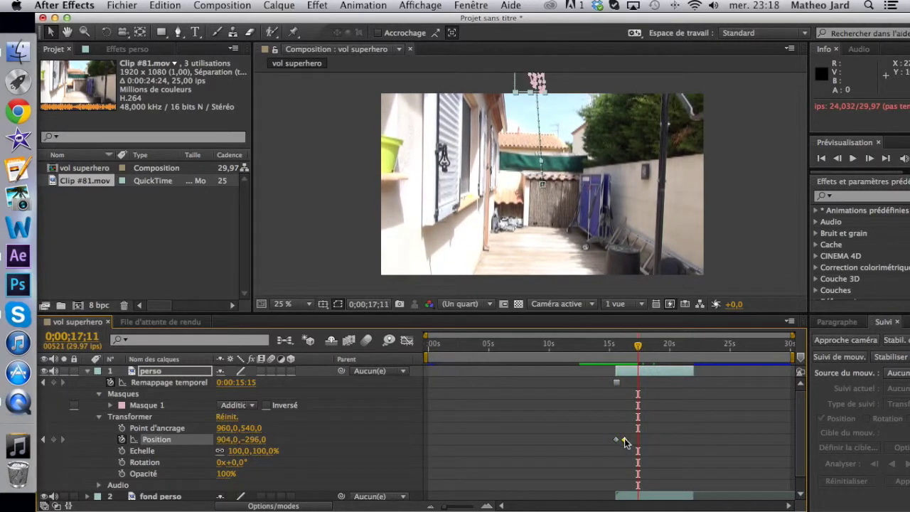
mouse_move(625, 442)
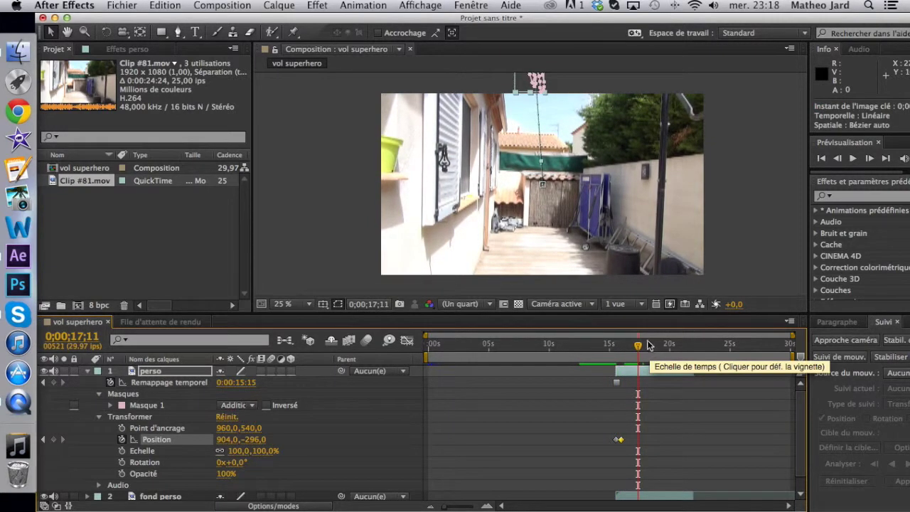
left_click(604, 346)
key("space")
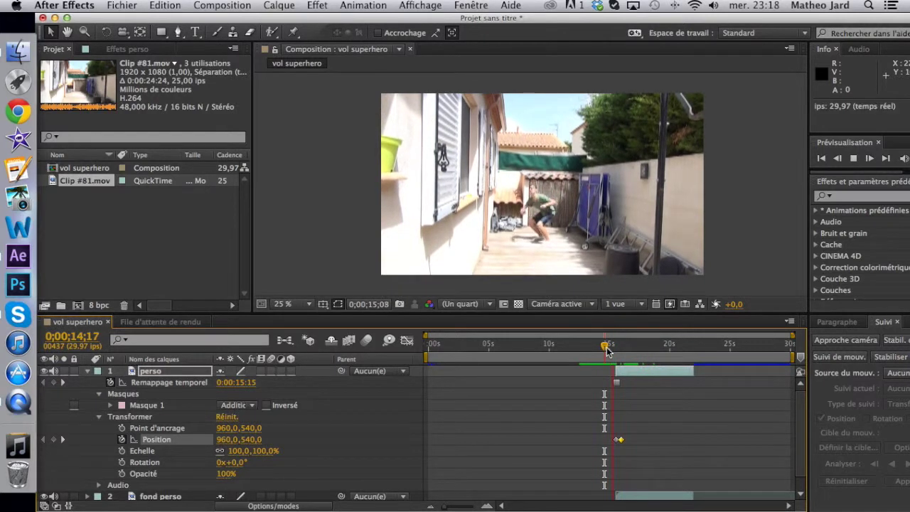
key("space")
mouse_move(620, 441)
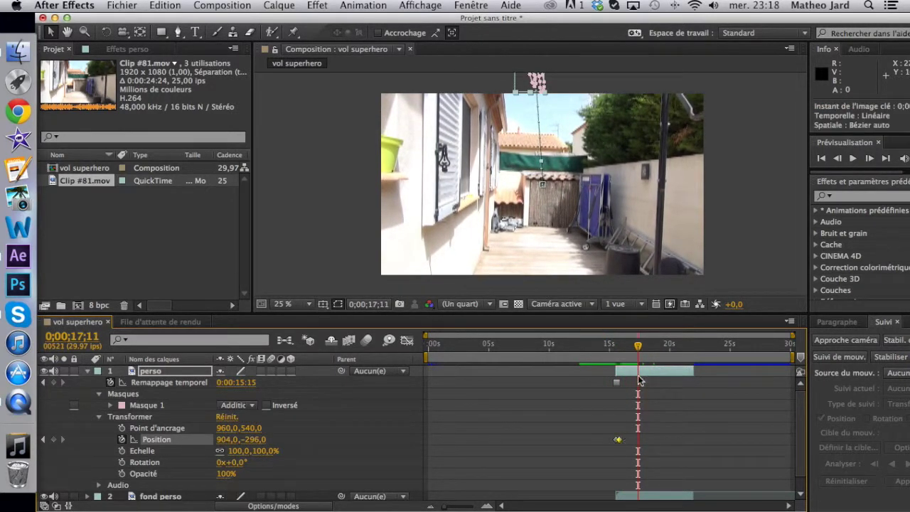
Step: Preview the sped-up take-off from 0;00;15;11
left_click_drag(642, 348, 615, 356)
key("space")
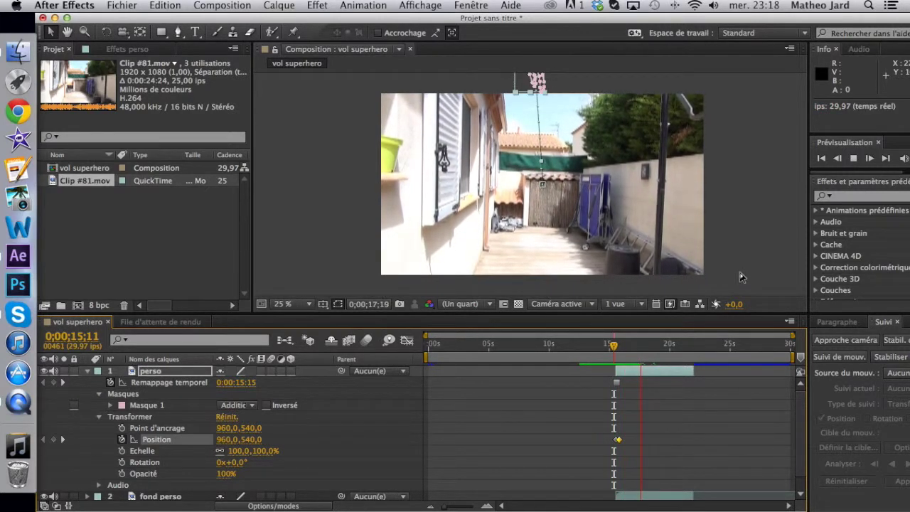
key("space")
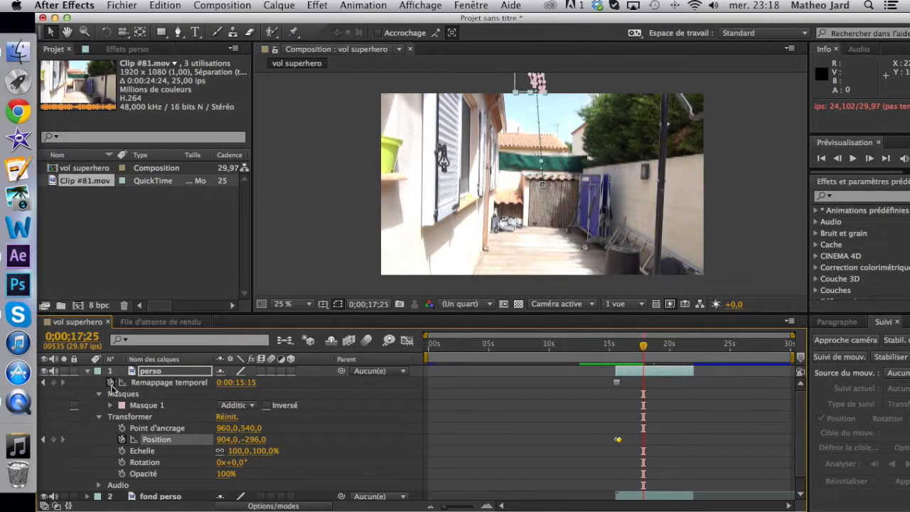
Step: Collapse the perso layer and, at 0;00;15;16, enable motion blur for the composition and the perso layer
left_click(85, 372)
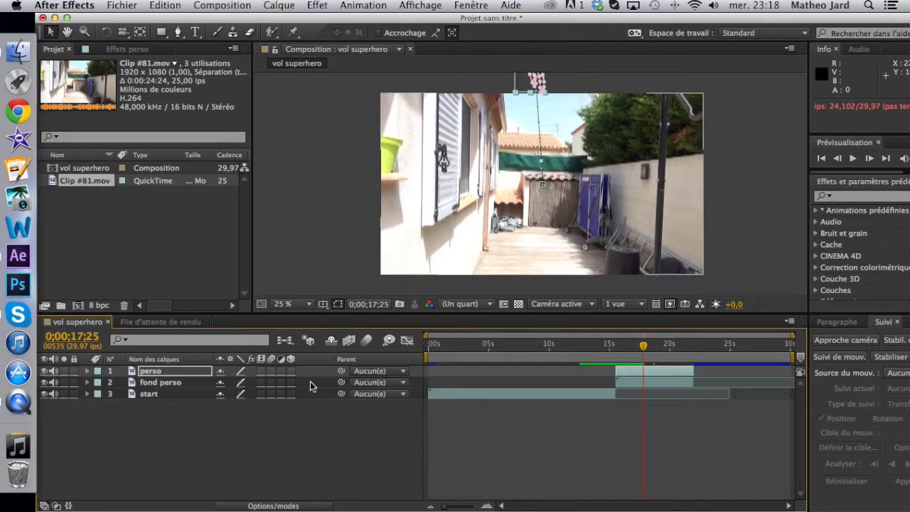
left_click_drag(643, 349, 616, 355)
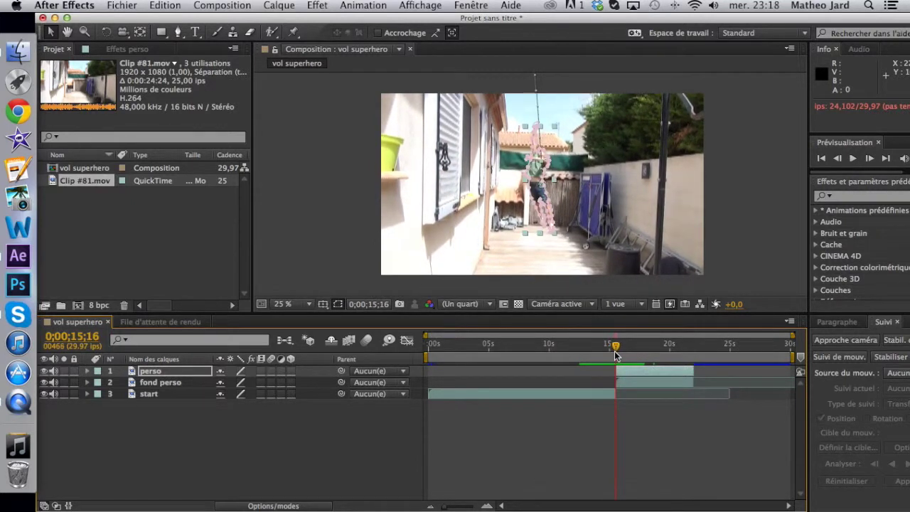
left_click(365, 340)
left_click(270, 372)
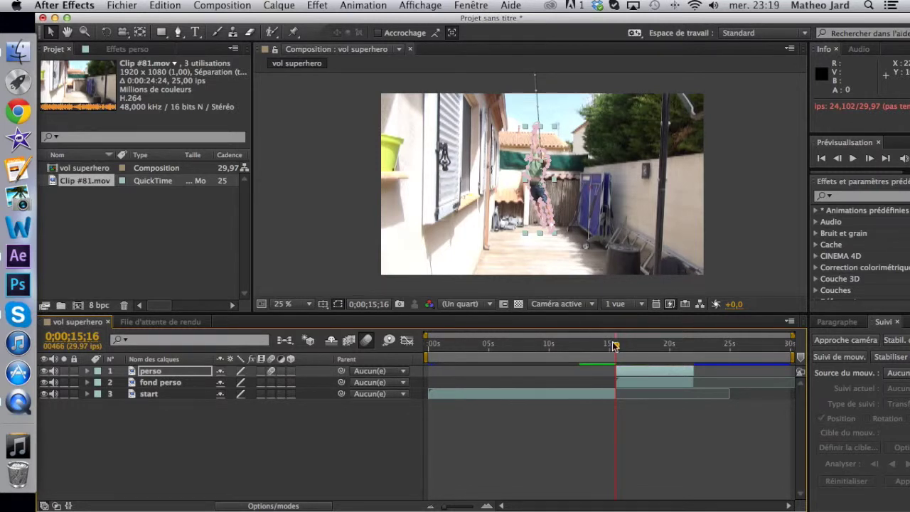
Step: Preview the motion-blurred take-off from about 0;00;14;17 with no layer selected, and return the playhead to 0;00;15;13
key("space")
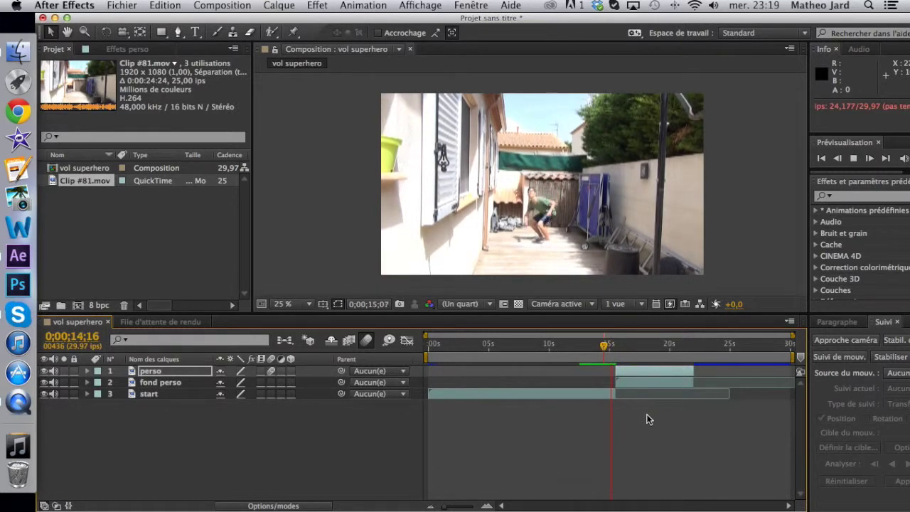
key("space")
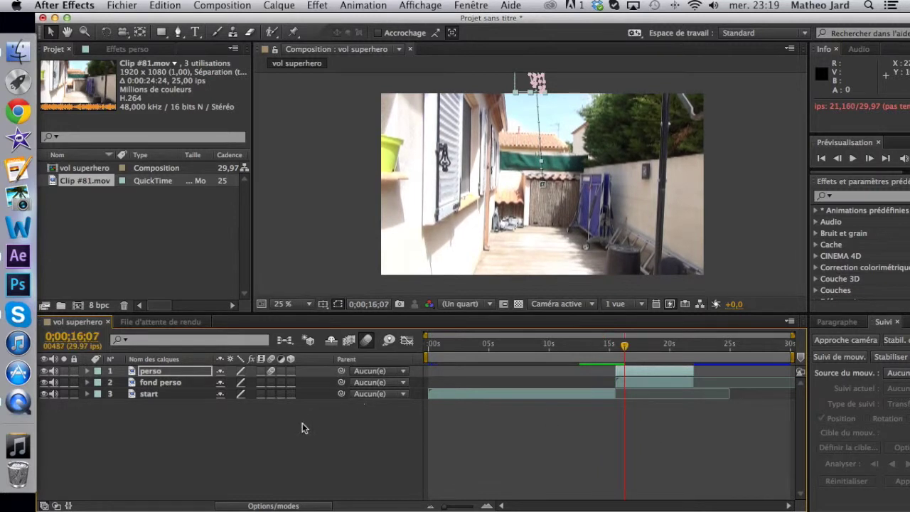
left_click(320, 422)
left_click_drag(632, 351, 604, 346)
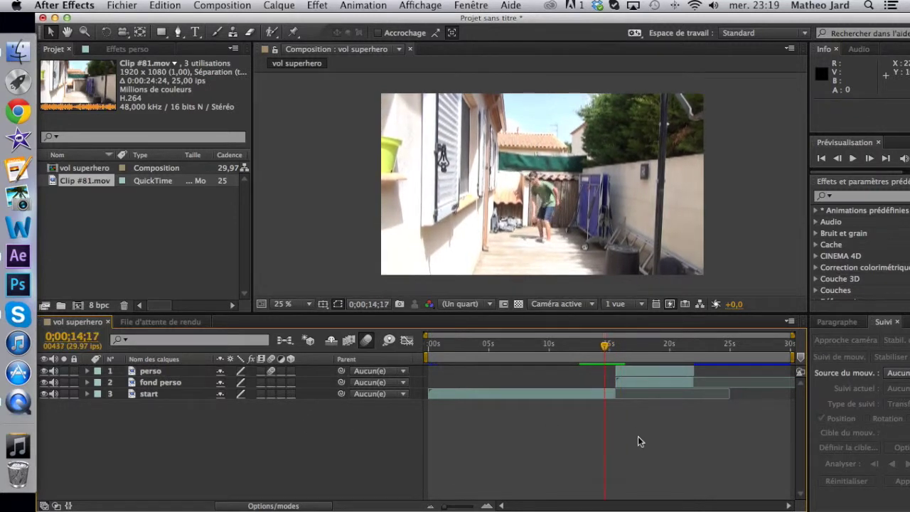
key("space")
key("space")
left_click_drag(623, 344, 614, 345)
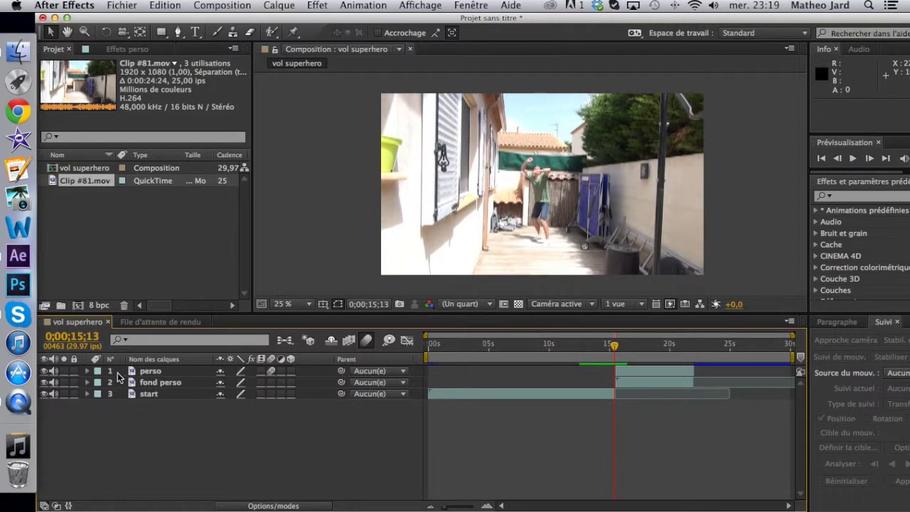
Step: Set the mask feather of Masque 1 on the perso layer to 7 pixels and collapse the mask settings
left_click(153, 371)
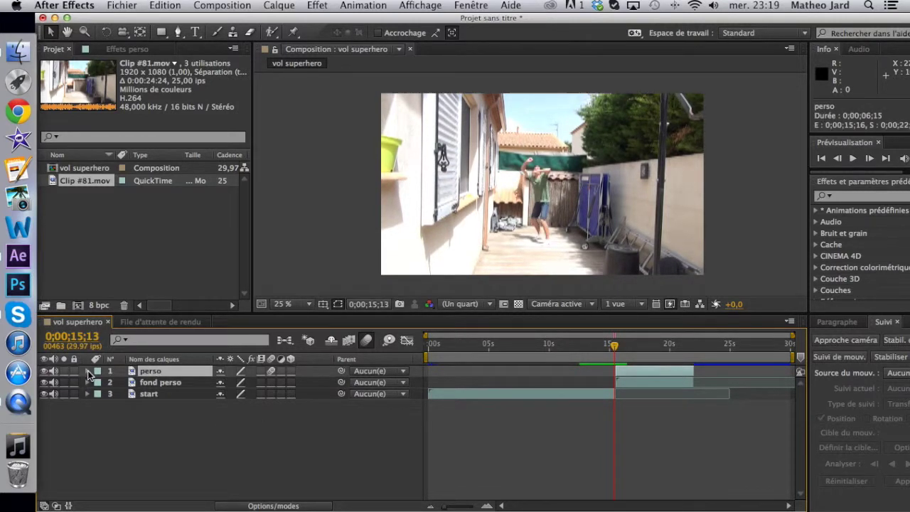
left_click(87, 371)
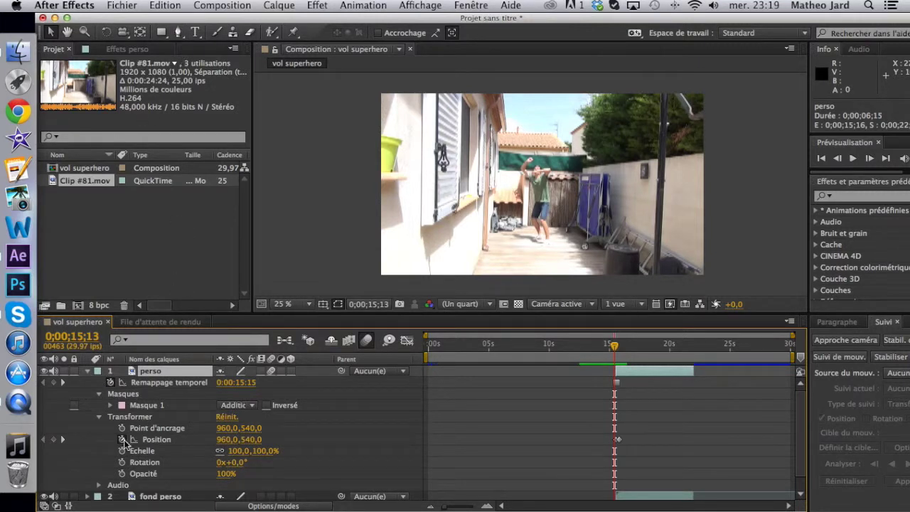
left_click(110, 405)
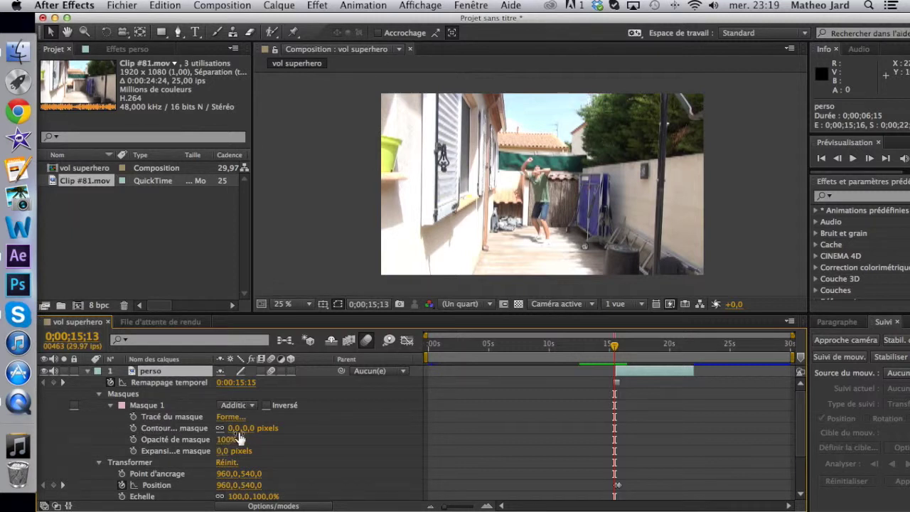
left_click_drag(242, 428, 249, 428)
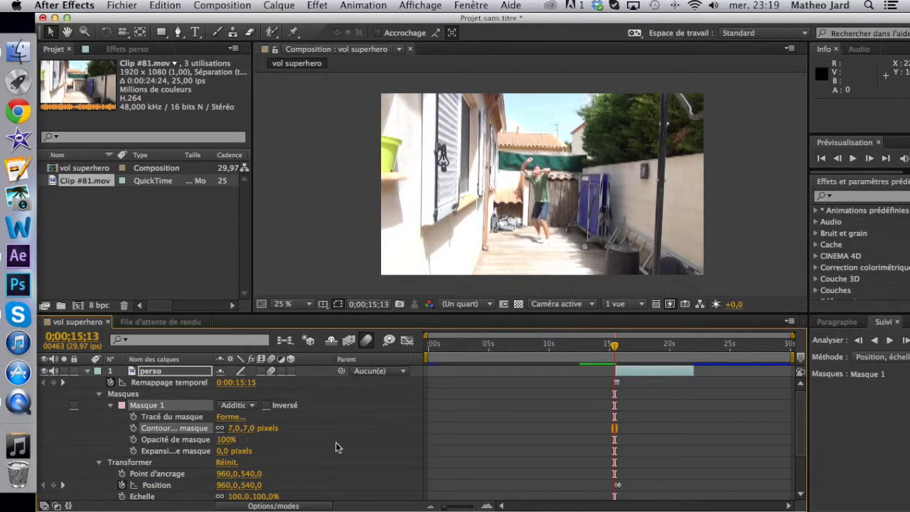
left_click(99, 394)
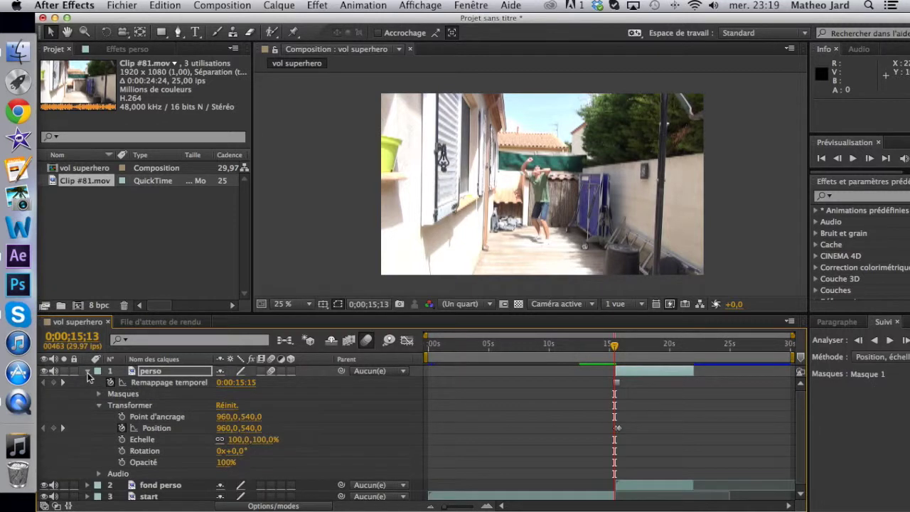
Step: Collapse the perso layer, preview the feathered take-off from 0;00;13;07, and return the playhead to 0;00;14;14
left_click(88, 371)
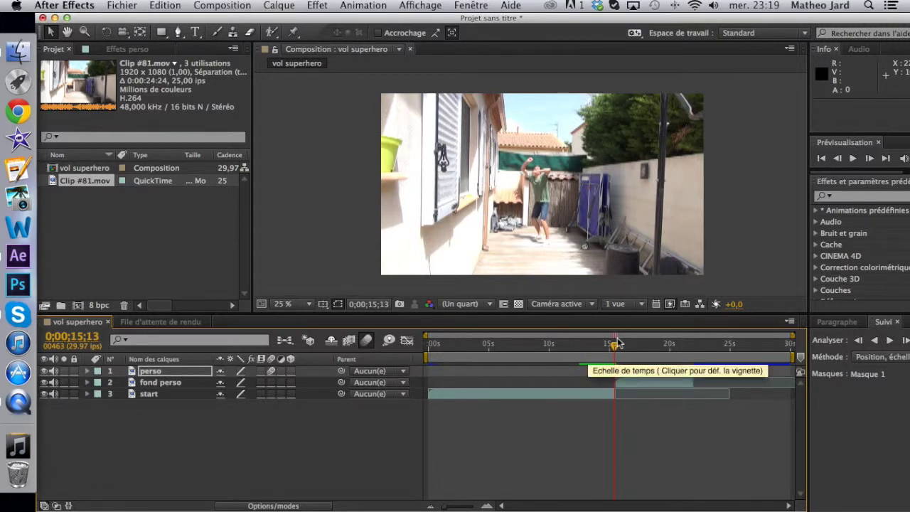
left_click_drag(614, 346, 593, 356)
left_click(599, 410)
key("space")
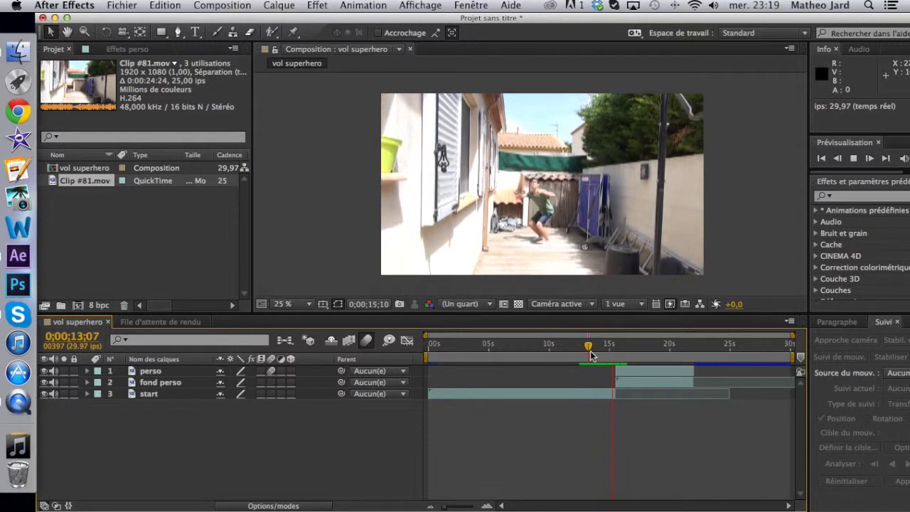
key("space")
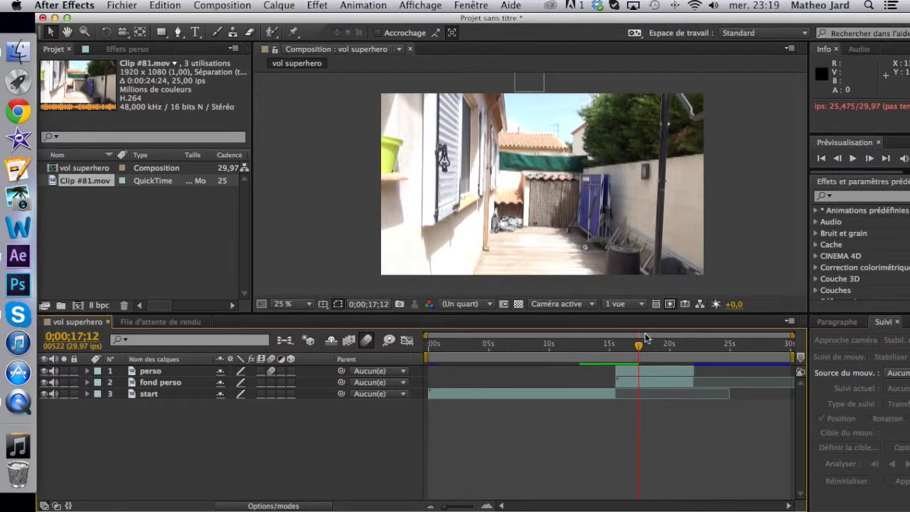
left_click_drag(639, 347, 605, 345)
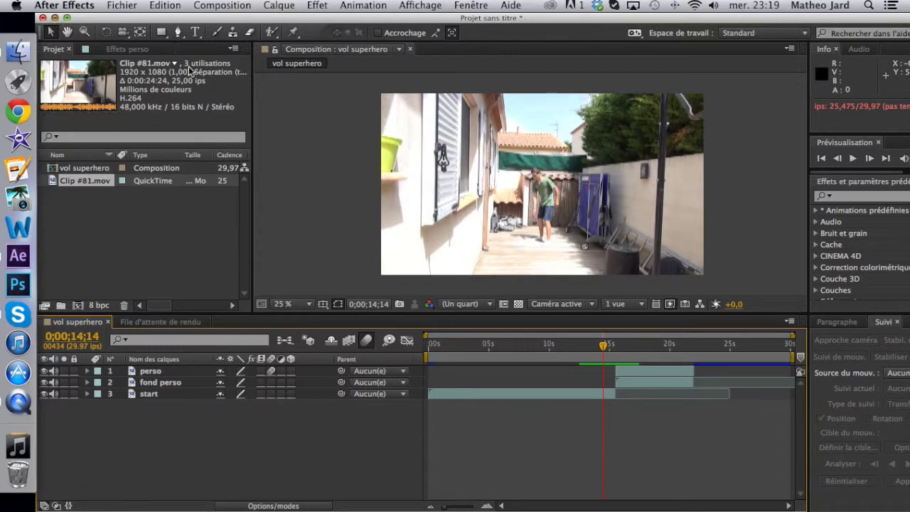
Step: Switch to Finder, close the projet super hero folder, and check the contents of the tuto decollage superman 2 folder
key("super+m")
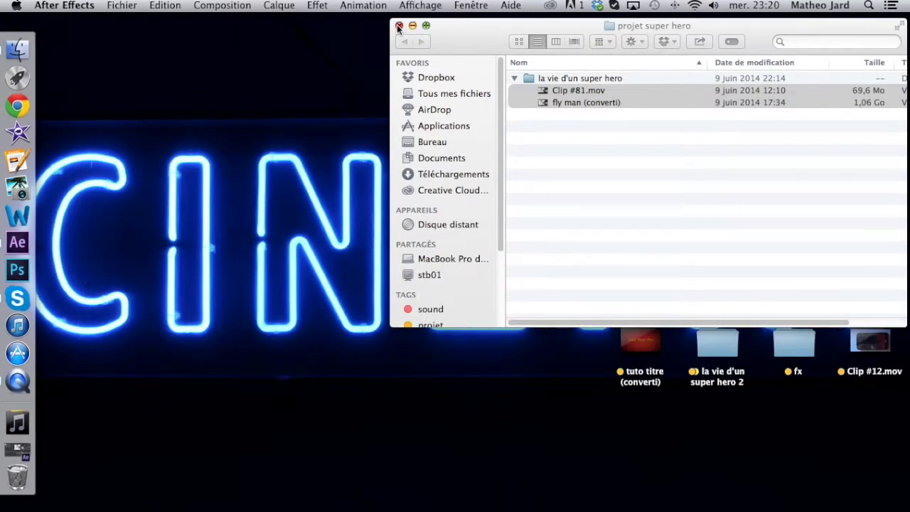
left_click(398, 25)
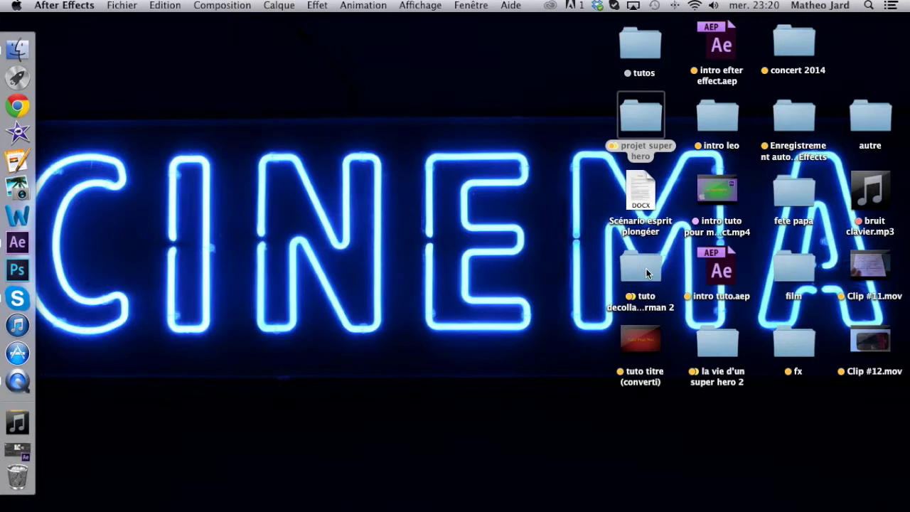
left_click(645, 268)
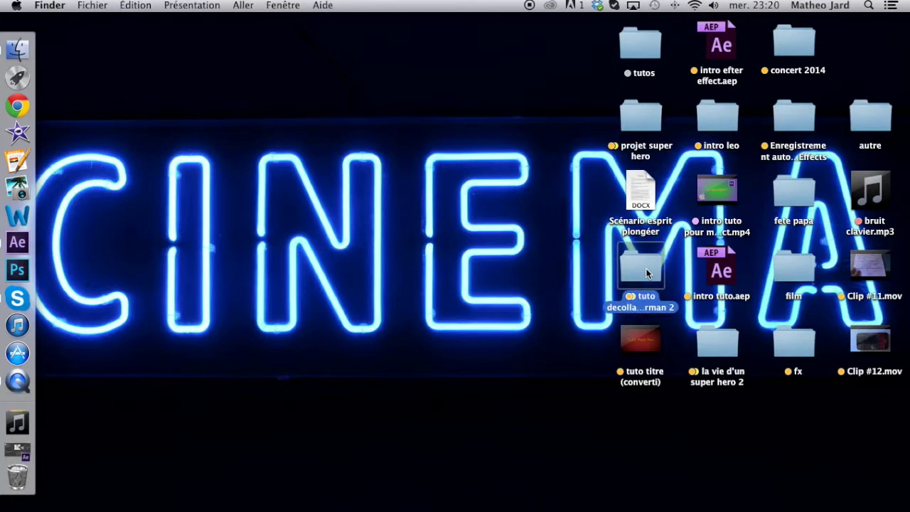
double_click(645, 268)
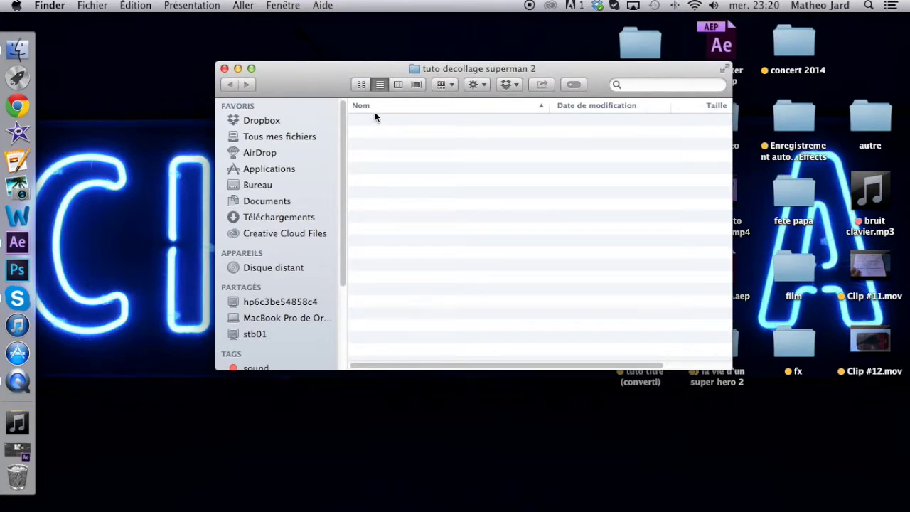
left_click_drag(303, 85, 306, 95)
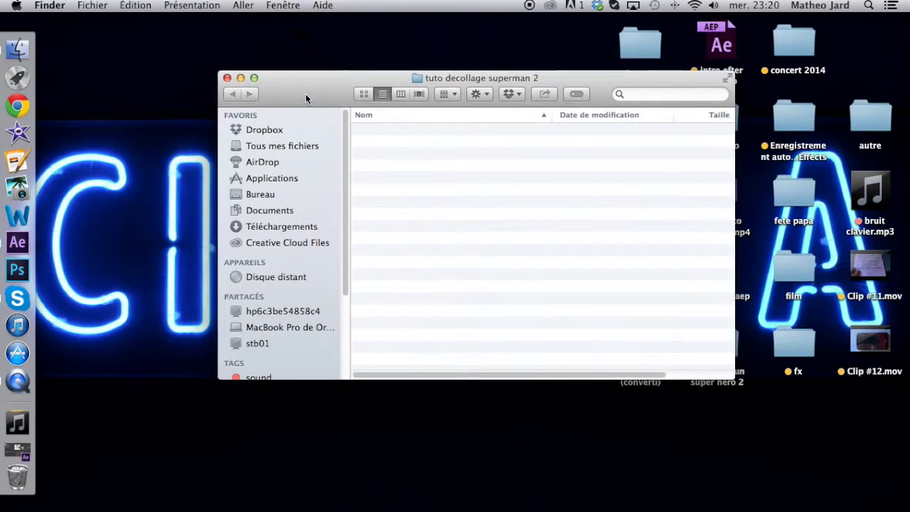
left_click(226, 78)
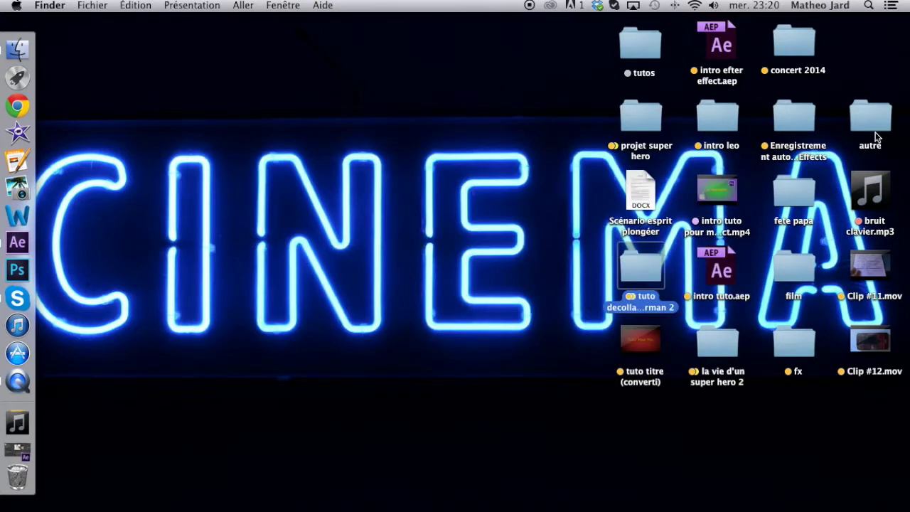
Step: Open the fx folder from the desktop and select Dust_Wave_03.mov and Dust_Wave_05.mov
double_click(795, 345)
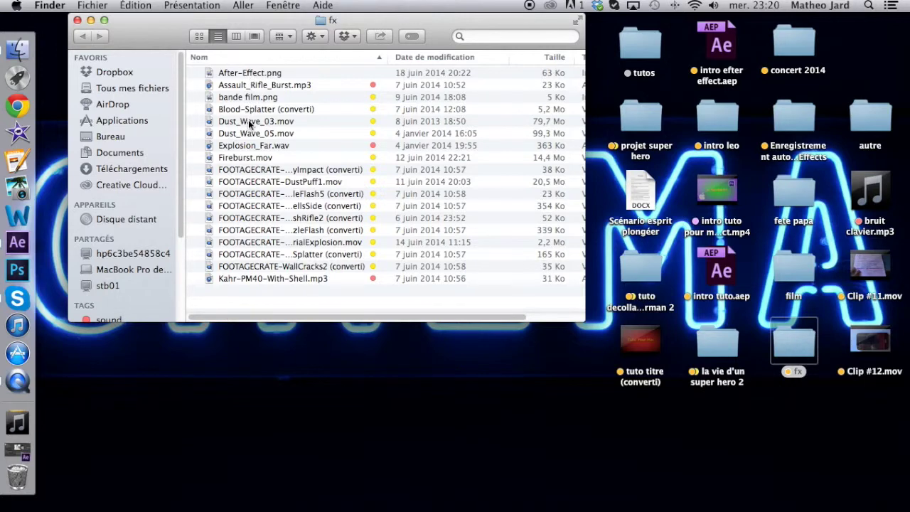
left_click(251, 123)
left_click(252, 134, "shift")
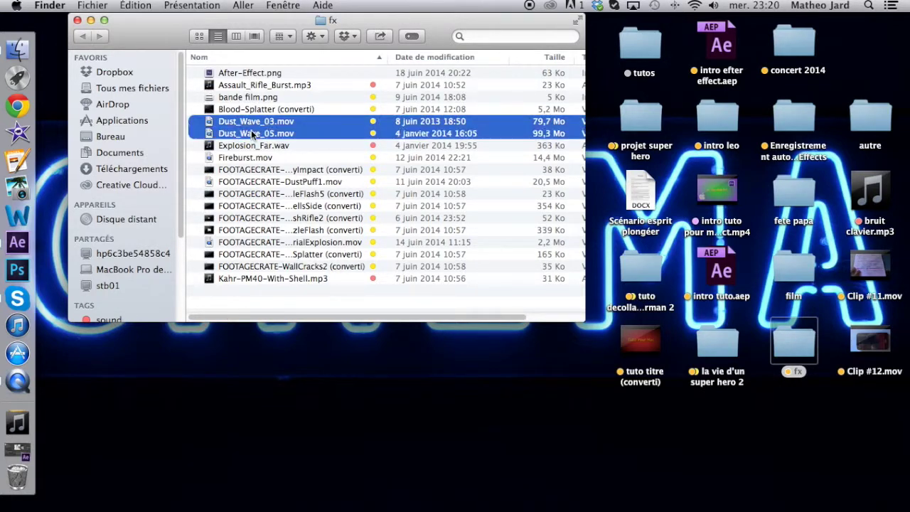
left_click_drag(189, 34, 417, 38)
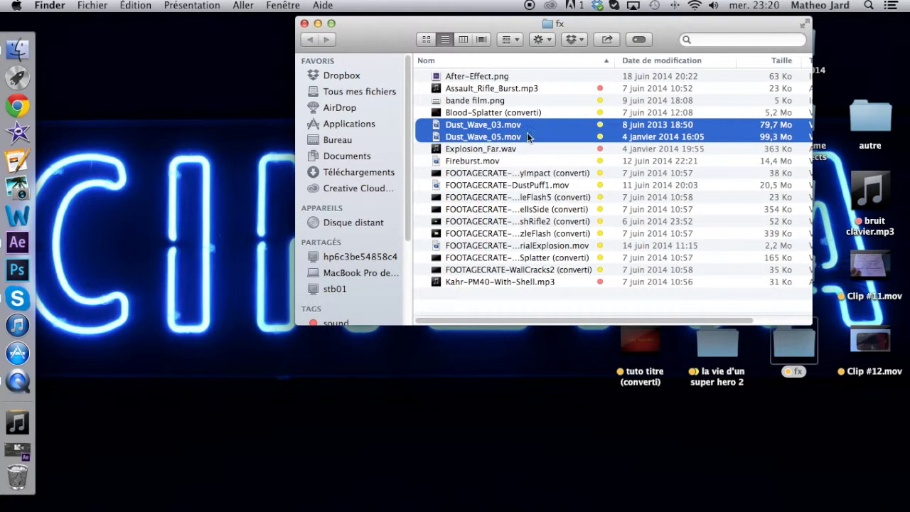
Step: Switch back to After Effects, import both Dust_Wave clips from the fx folder into the project, and close the folder
left_click(18, 450)
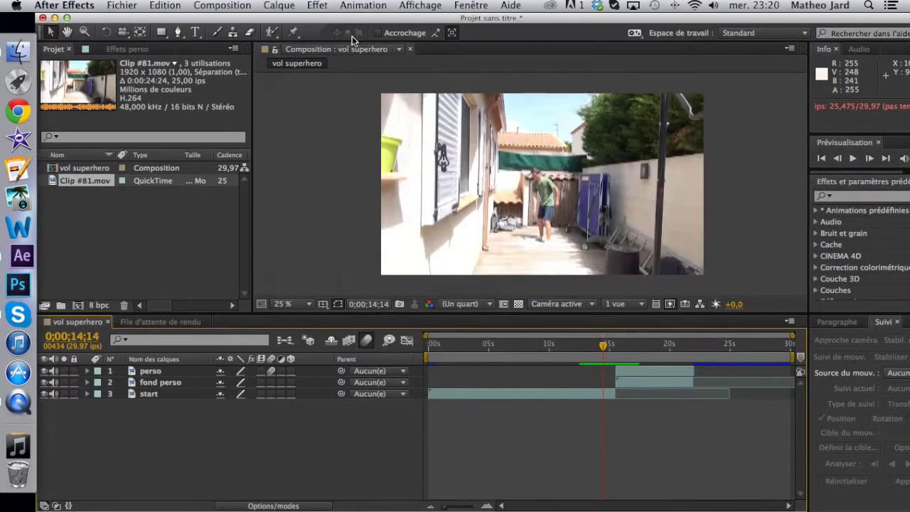
left_click_drag(336, 14, 580, 152)
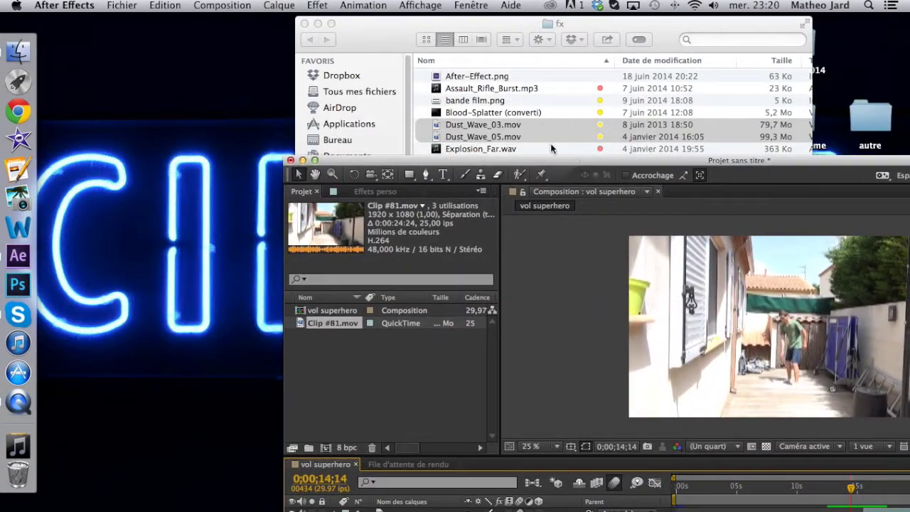
left_click(523, 125)
left_click_drag(506, 222, 384, 359)
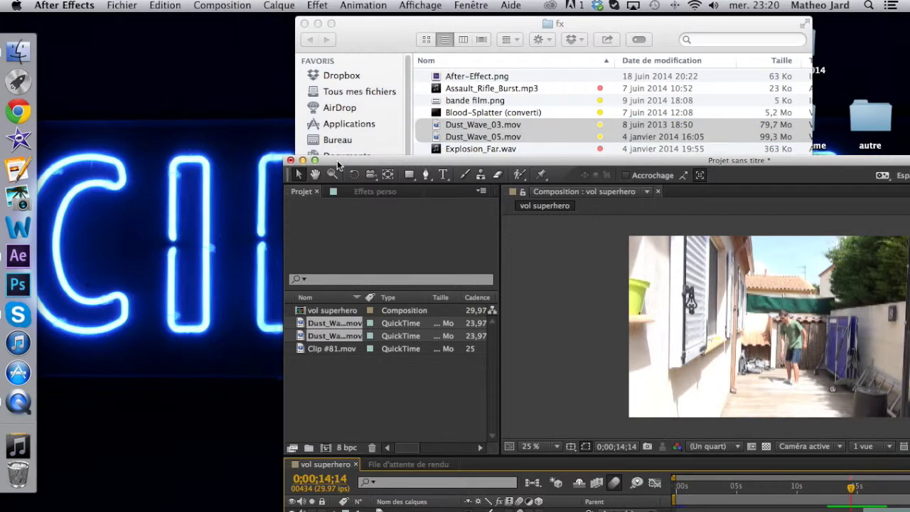
left_click(305, 24)
left_click_drag(383, 158, 147, 6)
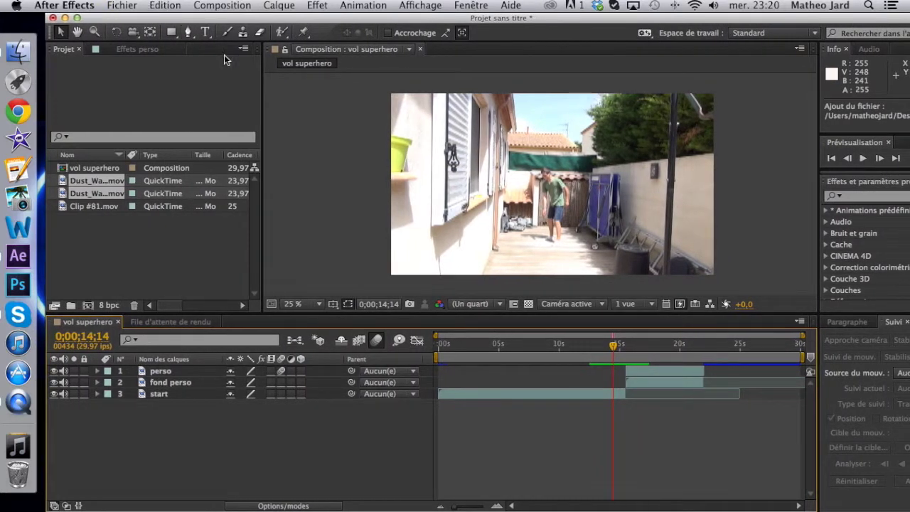
Step: Add Dust_Wave_03.mov as the top layer of vol superhero and shift it to start at 0;00;15;01
left_click_drag(613, 347, 625, 347)
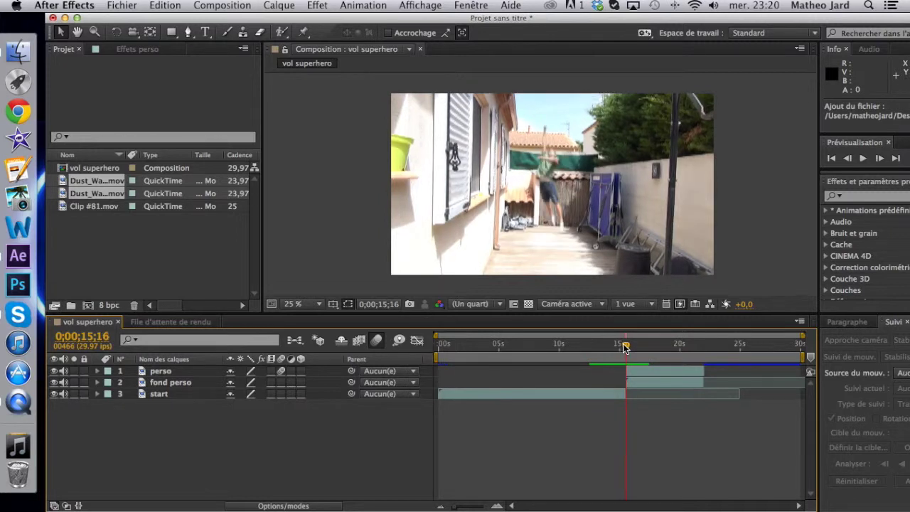
left_click(103, 229)
left_click(95, 193)
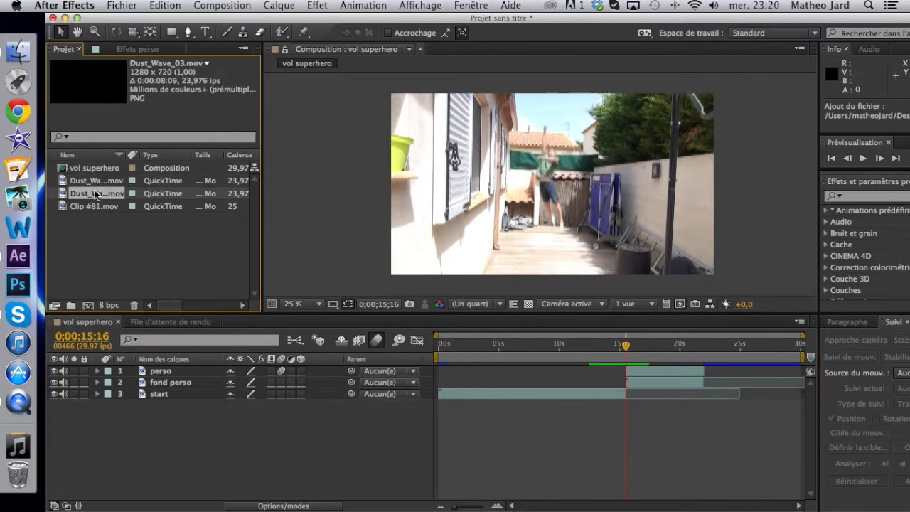
left_click_drag(148, 372, 149, 372)
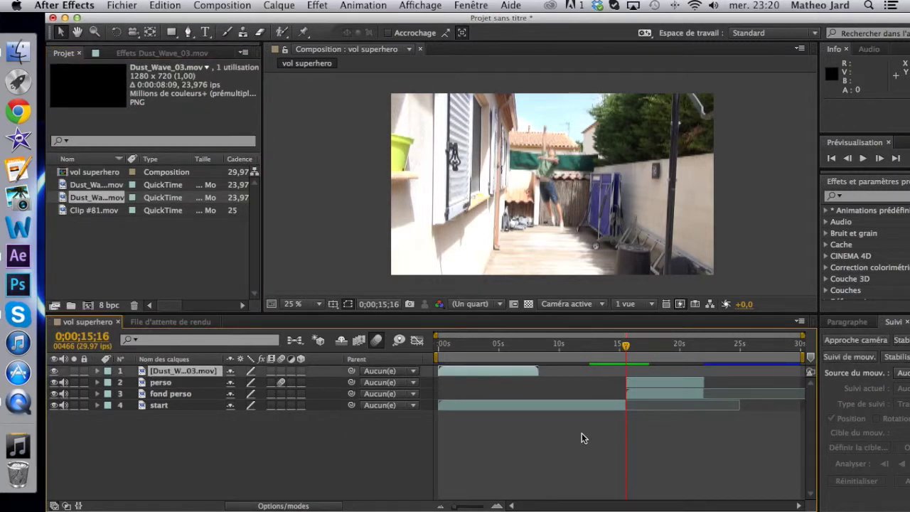
left_click_drag(489, 373, 671, 383)
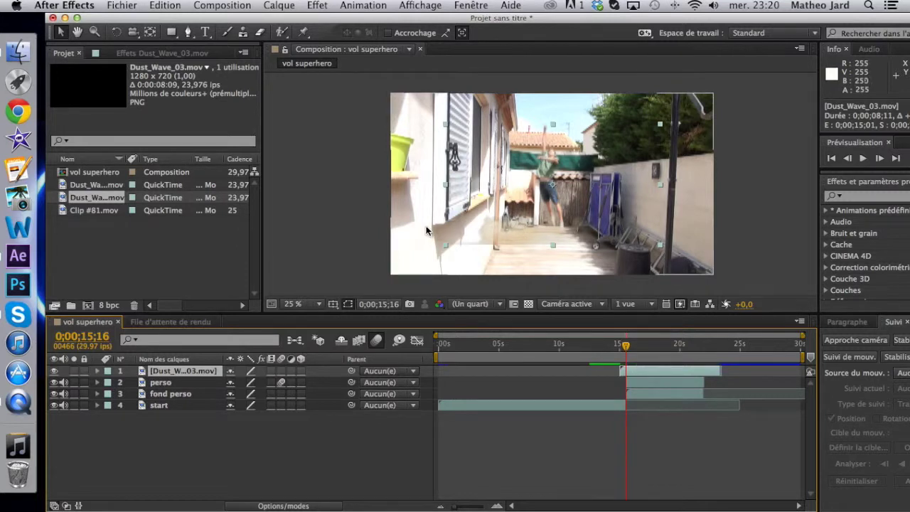
Step: Scale the Dust_Wave_03 layer to about 38% by 103% and preview the dust effect from 0;00;13;29
left_click_drag(445, 247, 511, 250)
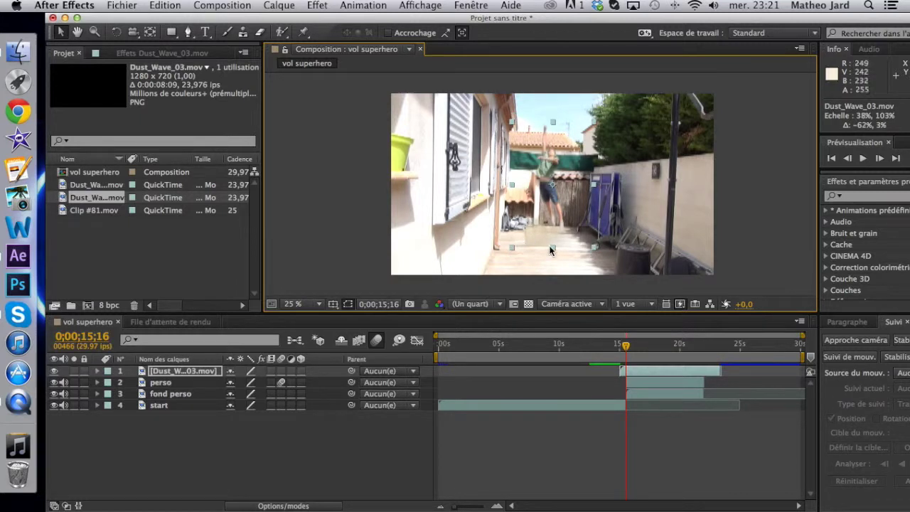
left_click_drag(628, 353, 605, 344)
key("space")
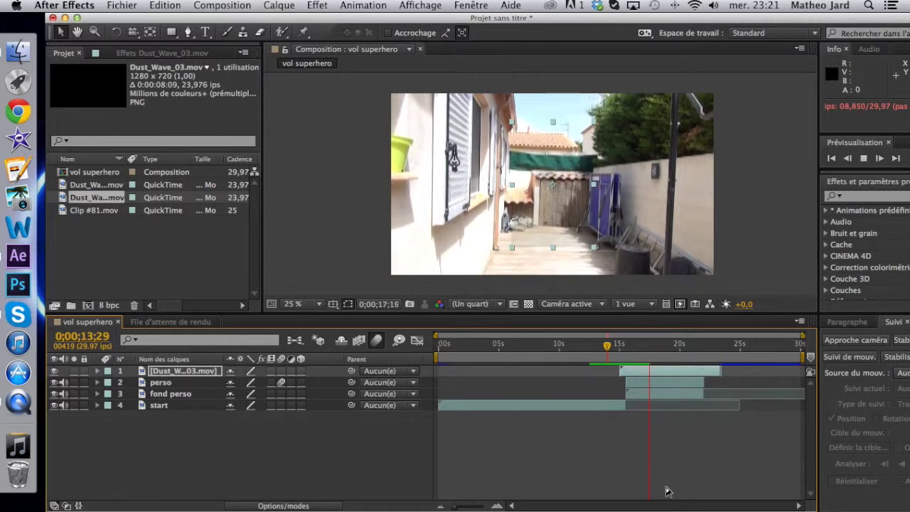
key("space")
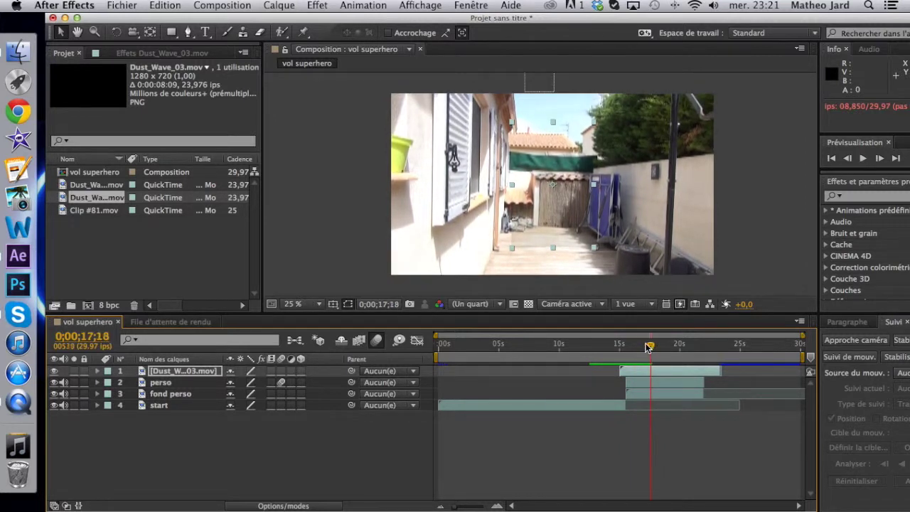
Step: At 0;00;15;24, draw a closed nine-point Pen mask on the Dust_Wave_03 layer around the dust in the middle of the terrace
left_click_drag(650, 347, 619, 346)
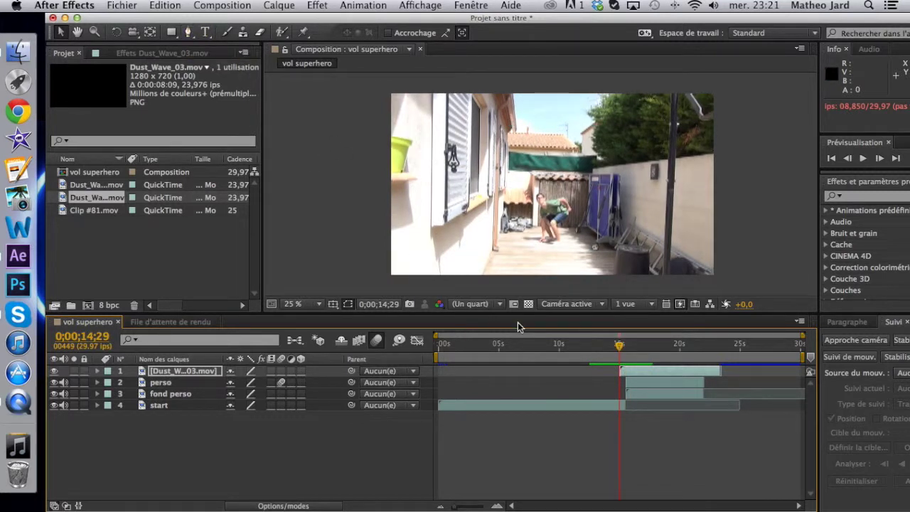
left_click_drag(620, 346, 629, 346)
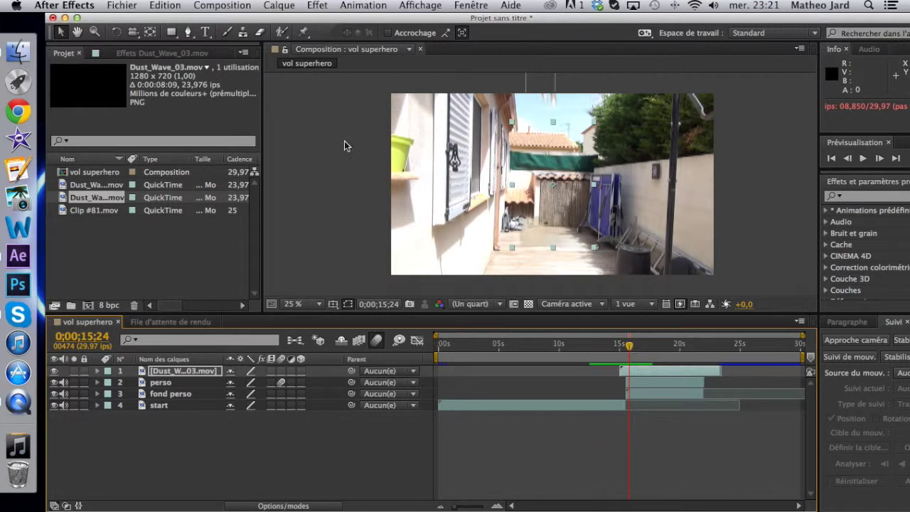
left_click(188, 32)
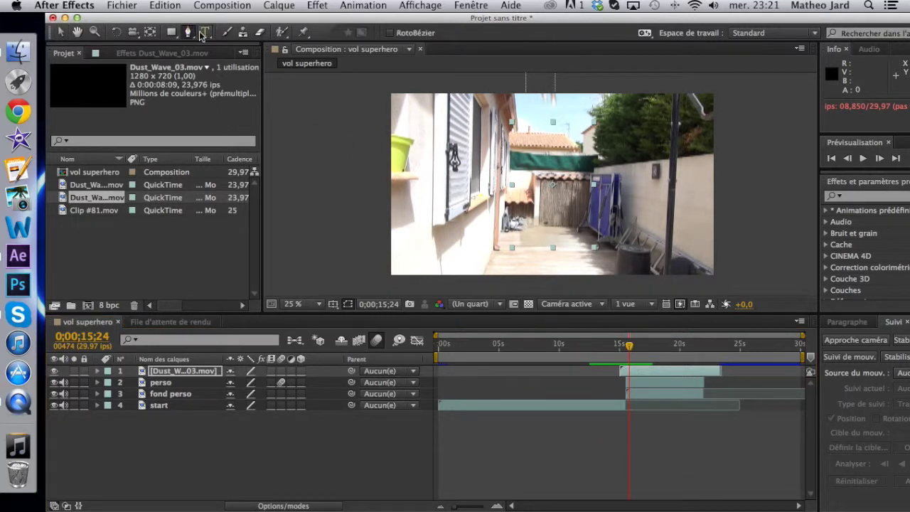
left_click(521, 225)
left_click(524, 242)
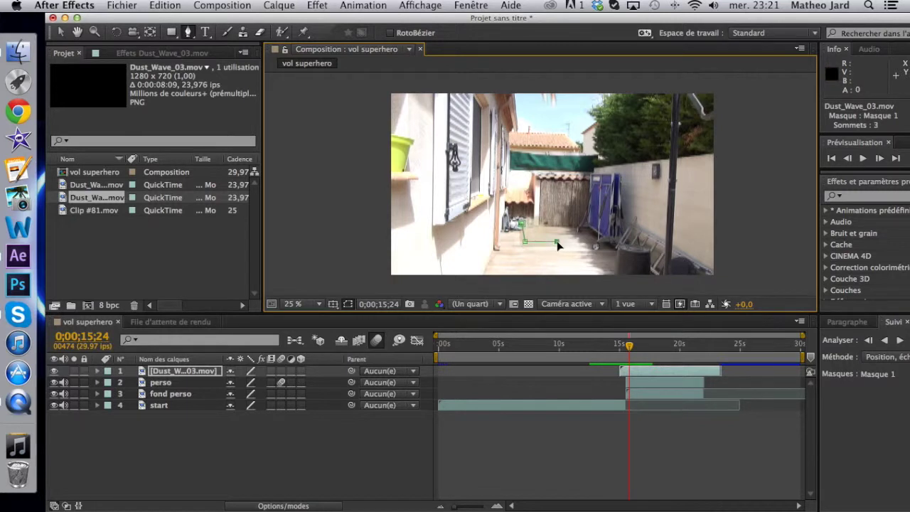
left_click(583, 242)
left_click(590, 211)
left_click(597, 170)
left_click(564, 133)
left_click(519, 142)
left_click(519, 202)
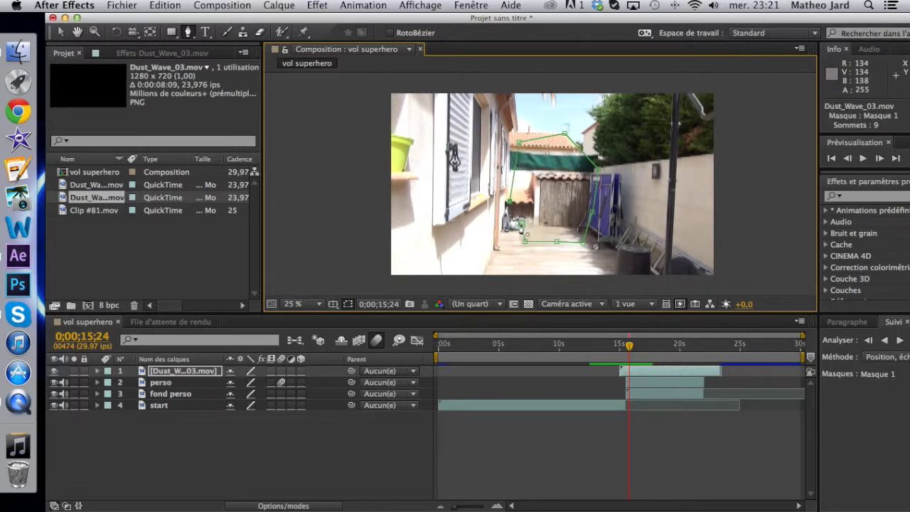
left_click(519, 228)
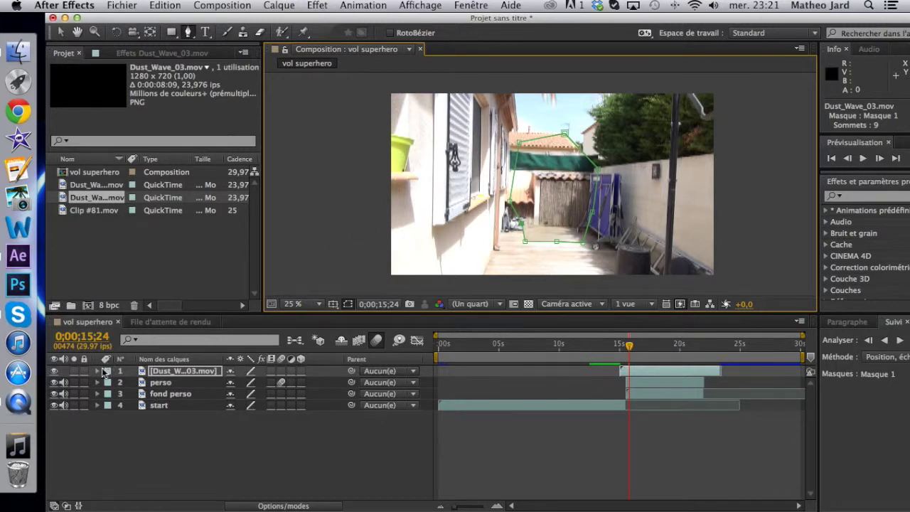
Step: Set the mask feather of Masque 1 on the Dust_Wave_03 layer to 117 pixels
left_click(98, 371)
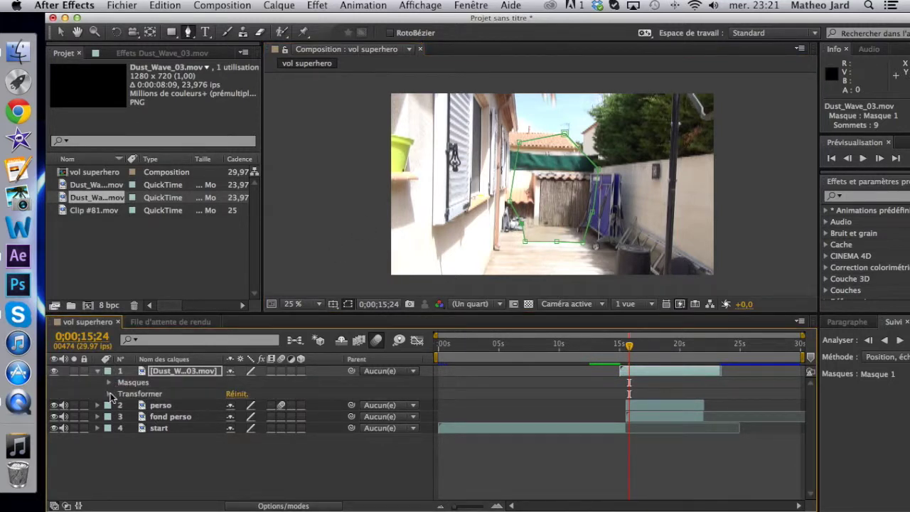
left_click(109, 382)
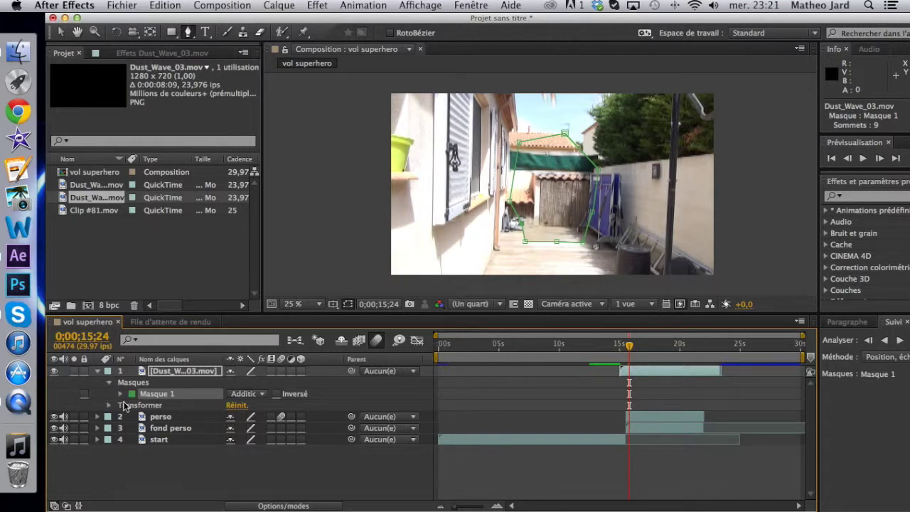
left_click(120, 394)
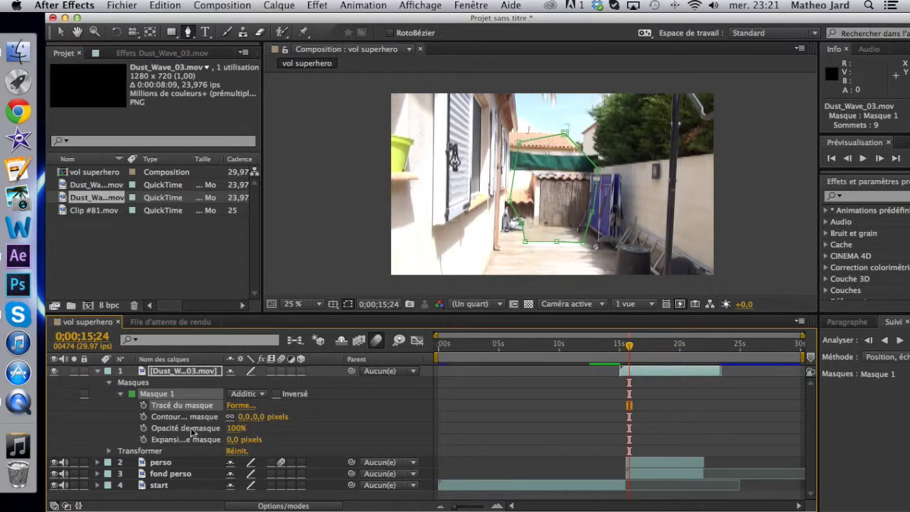
left_click_drag(256, 420, 342, 414)
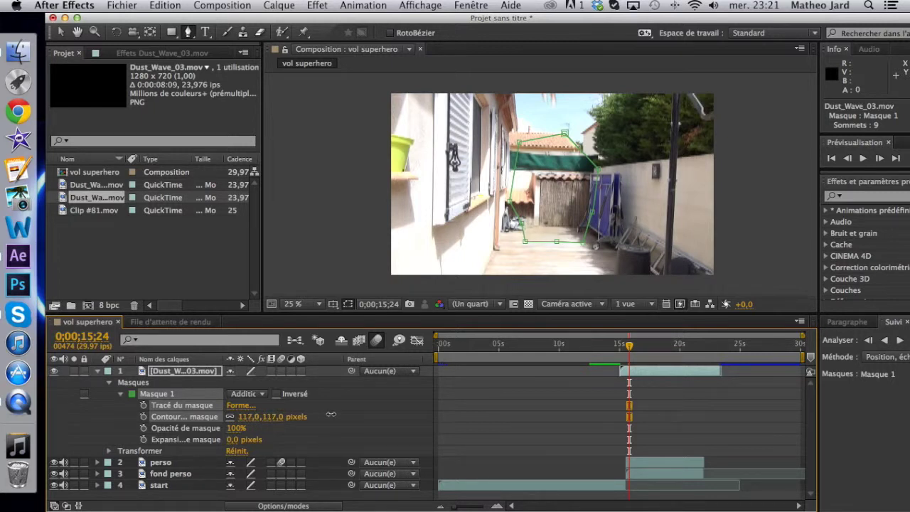
Step: Preview the feathered dust mask on the take-off from 0;00;13;24
left_click_drag(637, 354, 604, 349)
key("g")
key("space")
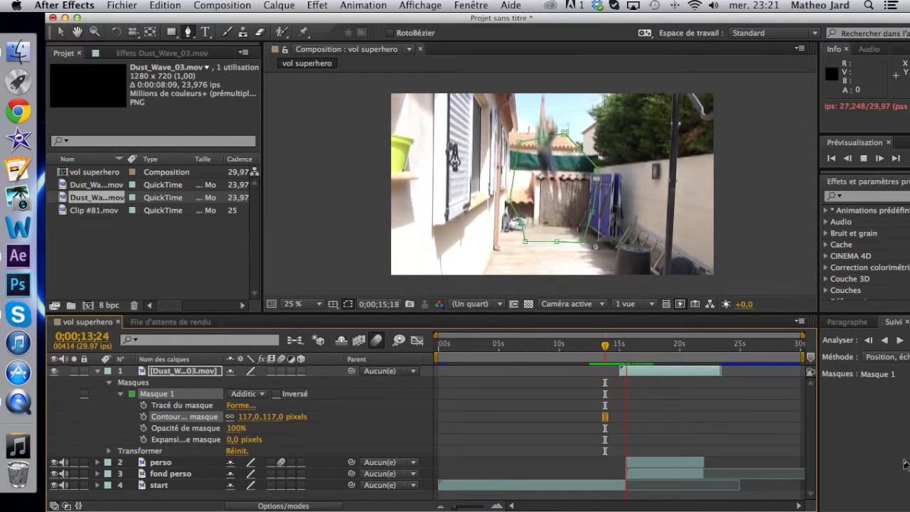
key("space")
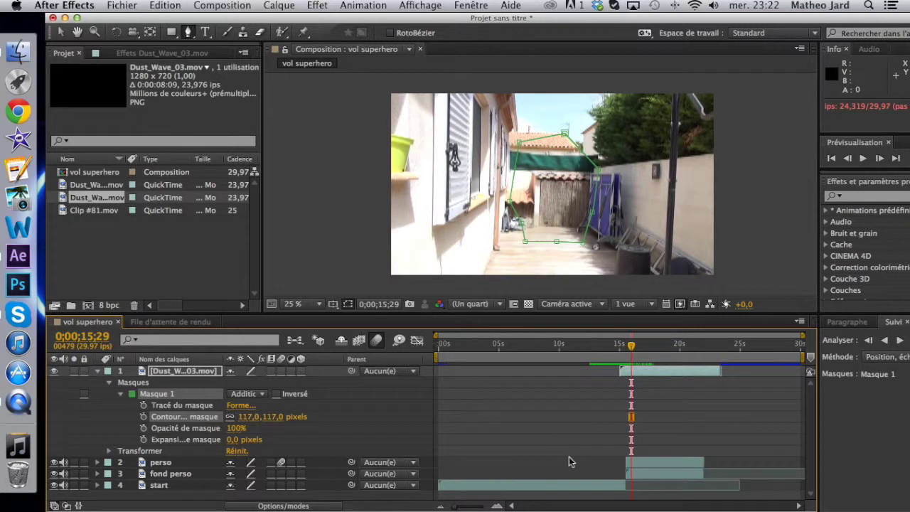
Step: Collapse the Dust_Wave_03 layer's properties, deselect it, and preview the take-off without mask outlines from 0;00;13;09
key("F2")
left_click(94, 373)
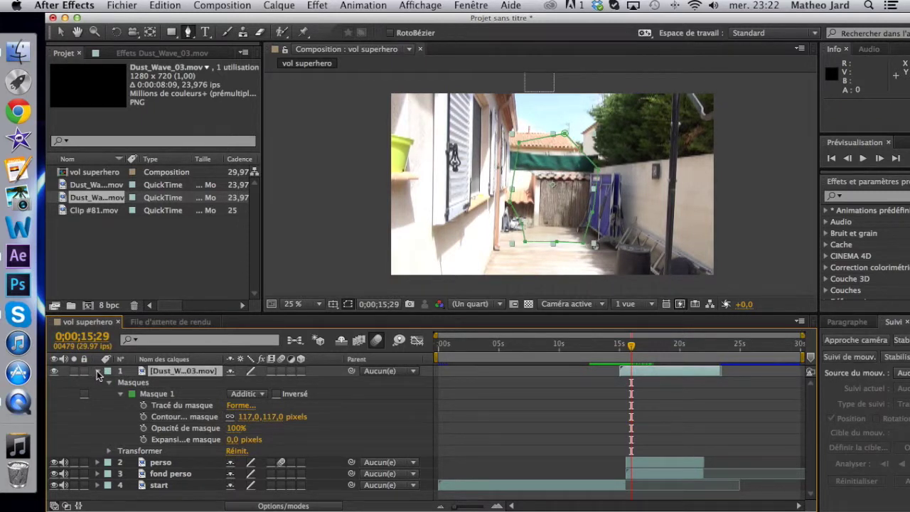
left_click(96, 371)
left_click(426, 433)
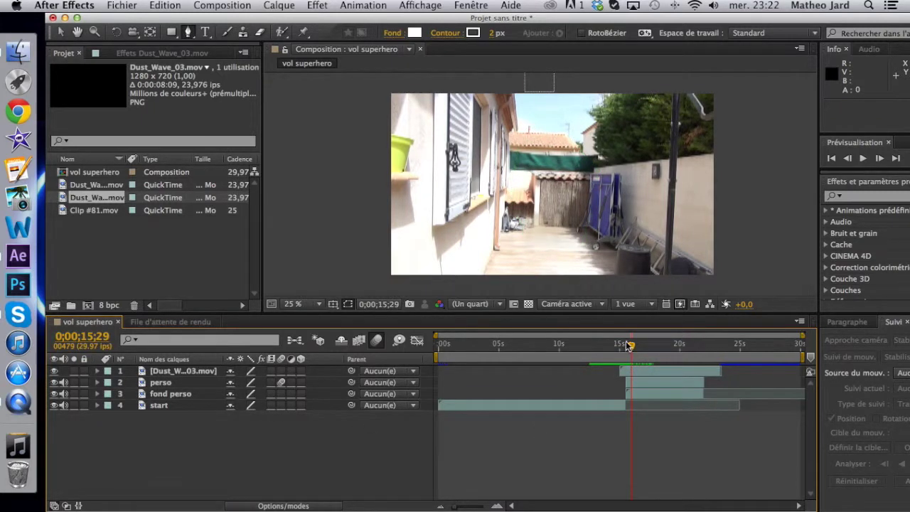
left_click_drag(629, 345, 595, 345)
key("space")
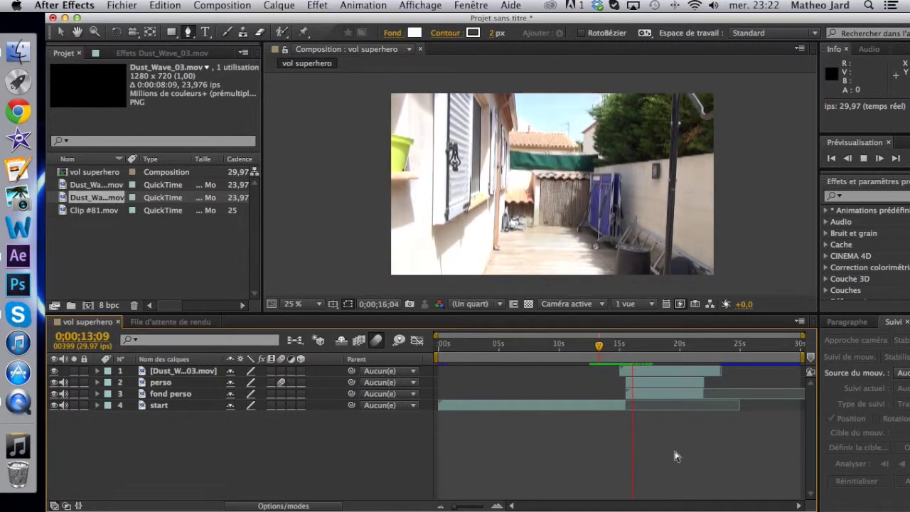
key("space")
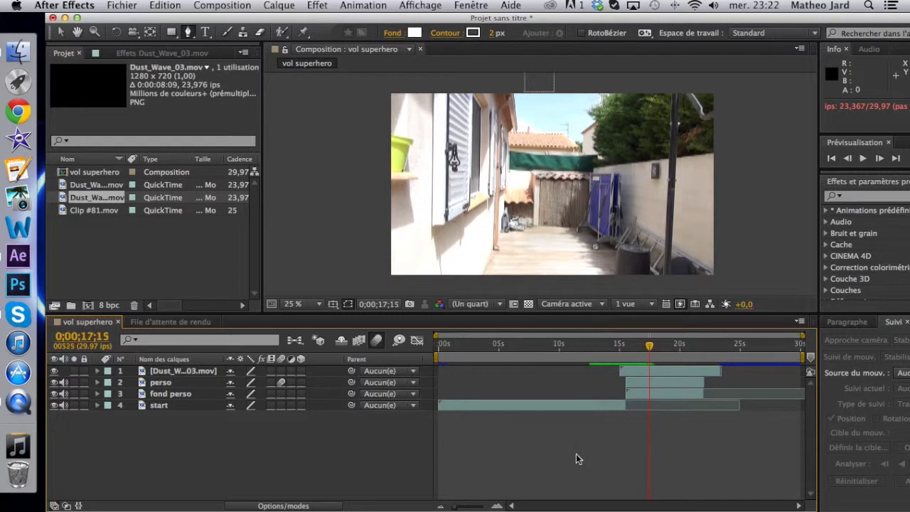
Step: Add Dust_Wave_05.mov as the top layer of vol superhero and shift it to start at 0;00;15;08
left_click_drag(650, 348, 616, 343)
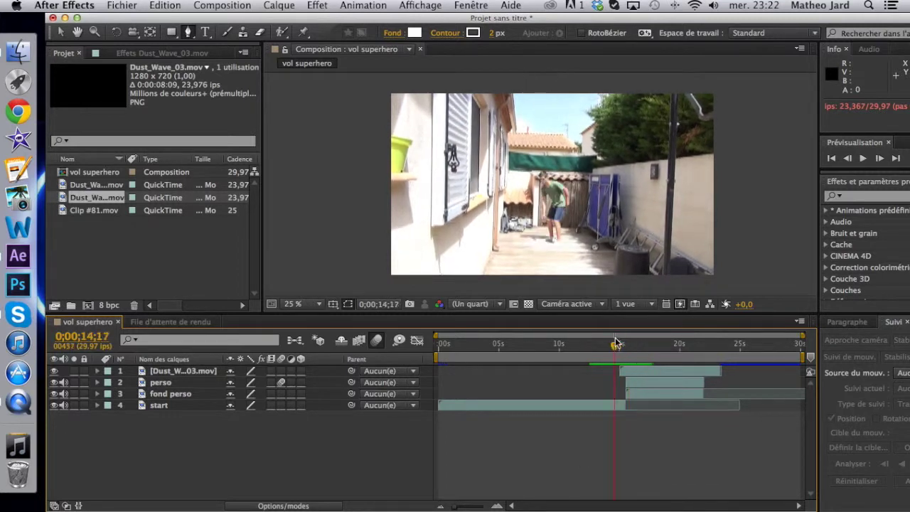
left_click(86, 185)
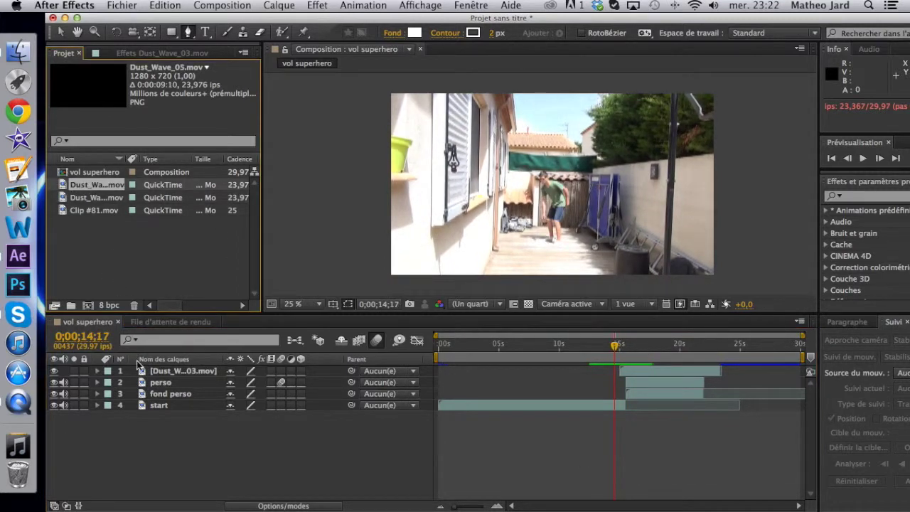
left_click_drag(99, 188, 169, 371)
left_click_drag(169, 371, 169, 372)
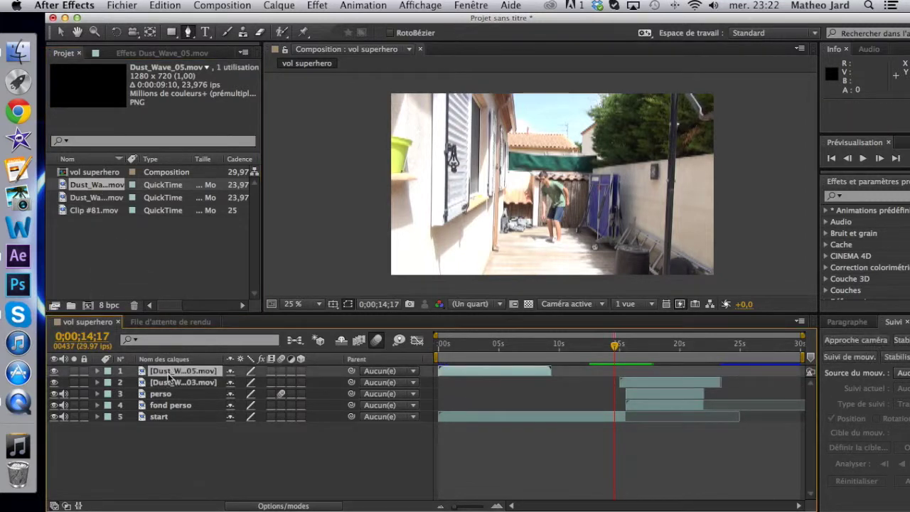
left_click_drag(474, 371, 658, 377)
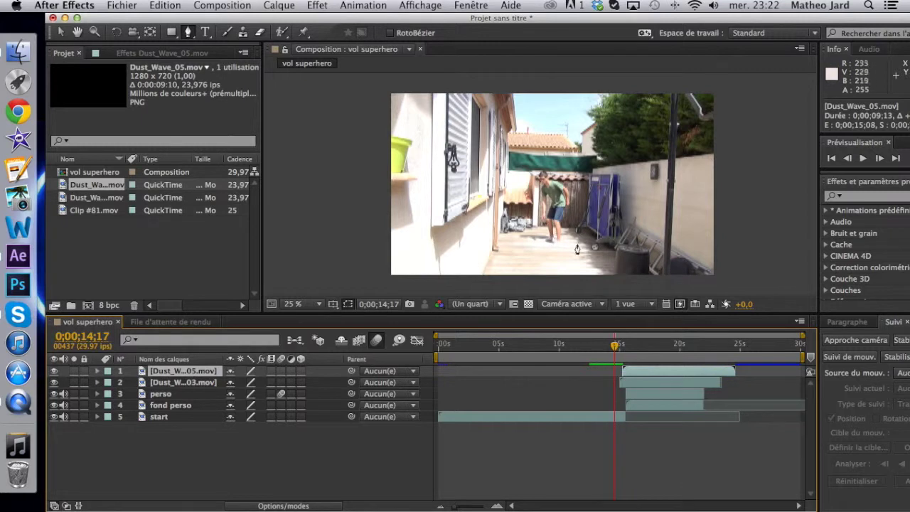
Step: At 0;00;16;08, scale the Dust_Wave_05 layer to about 38% by 104% and move it to position 980, 588
left_click_drag(620, 340, 635, 342)
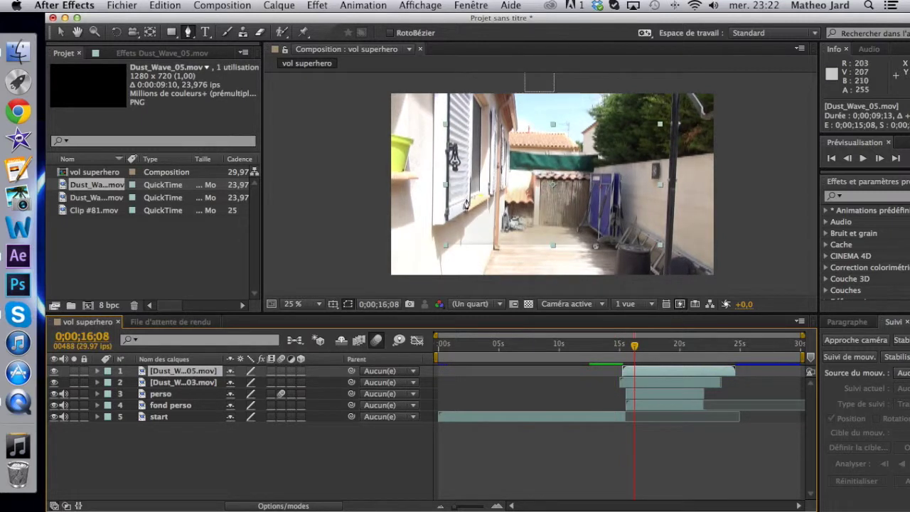
left_click_drag(445, 251, 503, 236)
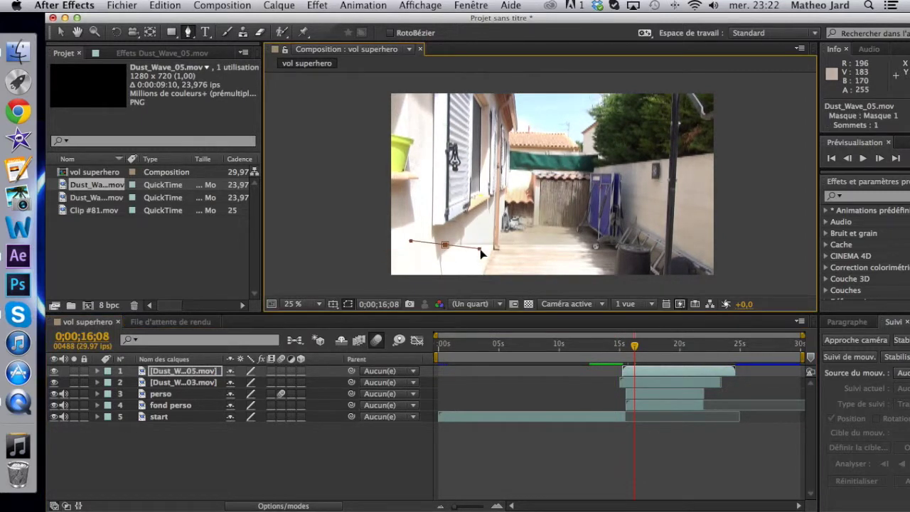
key("super+z")
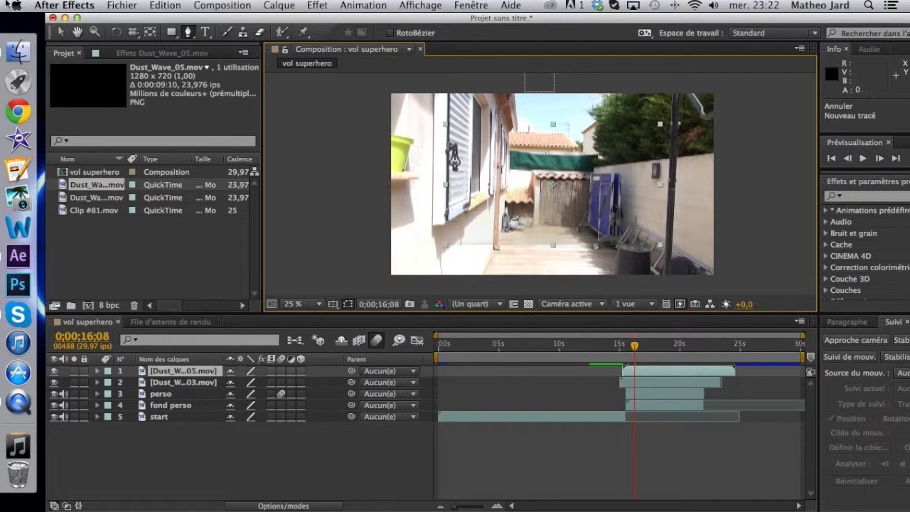
left_click(60, 32)
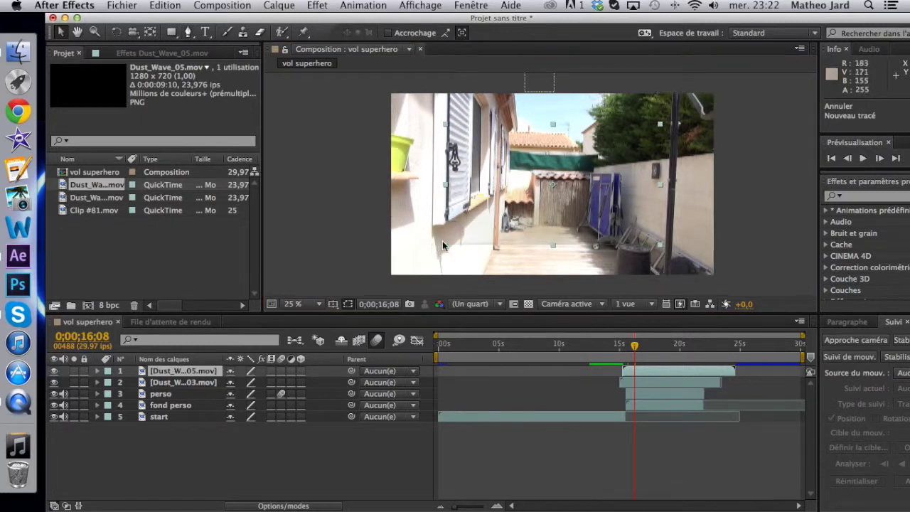
left_click_drag(444, 245, 512, 247)
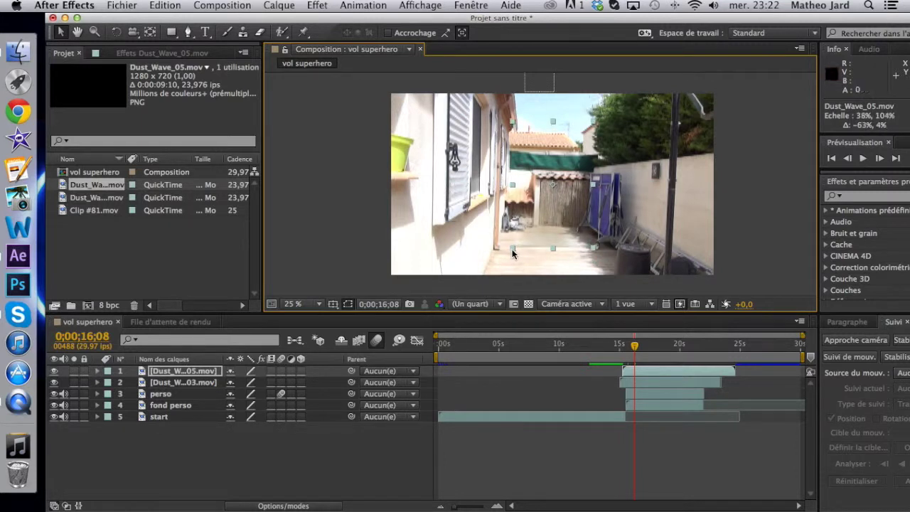
mouse_move(548, 209)
left_mouse_down()
mouse_move(562, 231)
mouse_move(553, 217)
left_mouse_up()
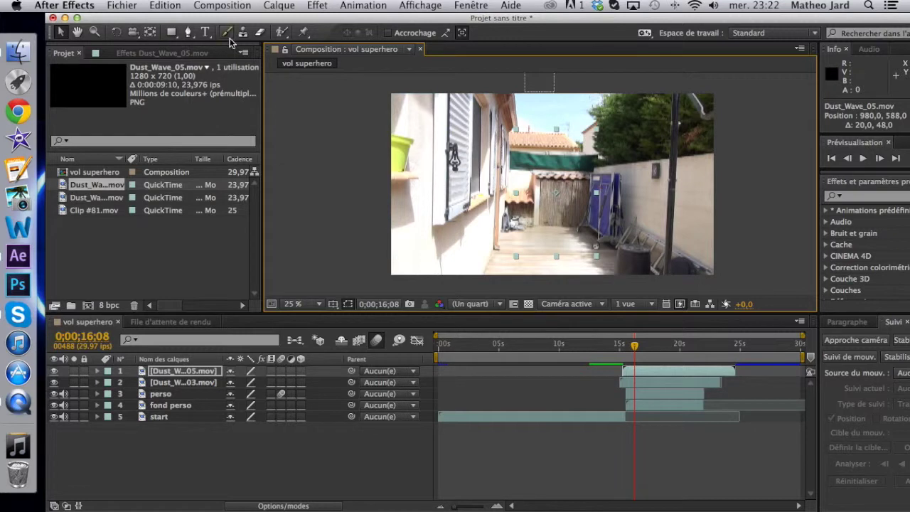
Step: Draw a closed eleven-point Pen mask on the Dust_Wave_05 layer around the dust in the middle of the terrace
left_click(188, 33)
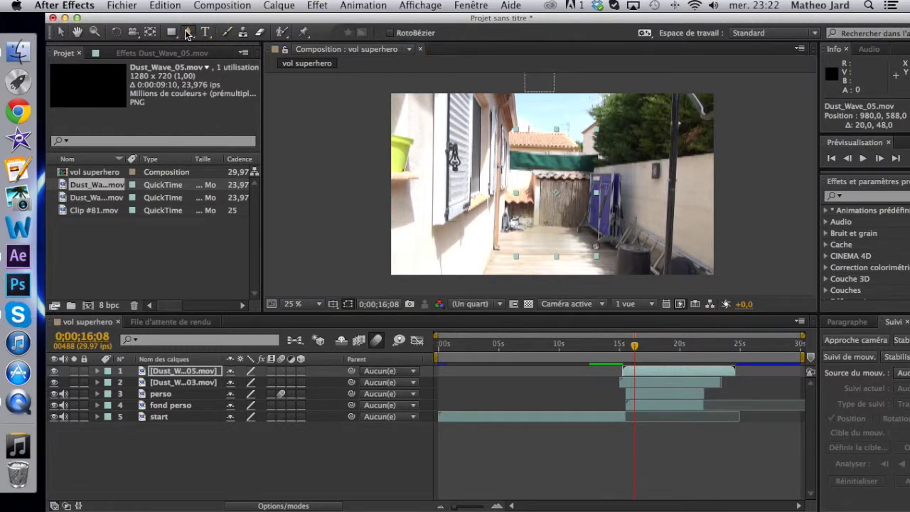
left_click(523, 244)
left_click(553, 248)
left_click(578, 246)
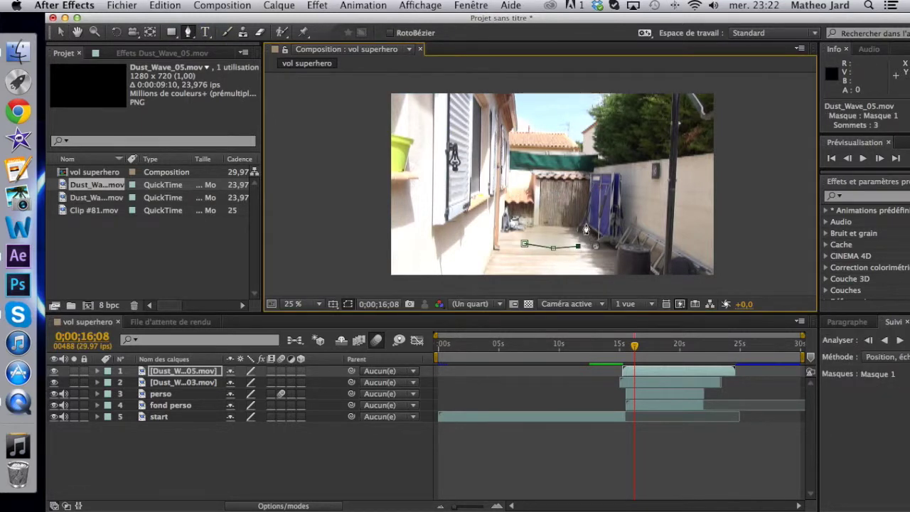
left_click(599, 174)
left_click(580, 157)
left_click(571, 148)
left_click(528, 145)
left_click(504, 156)
left_click(510, 196)
left_click(513, 223)
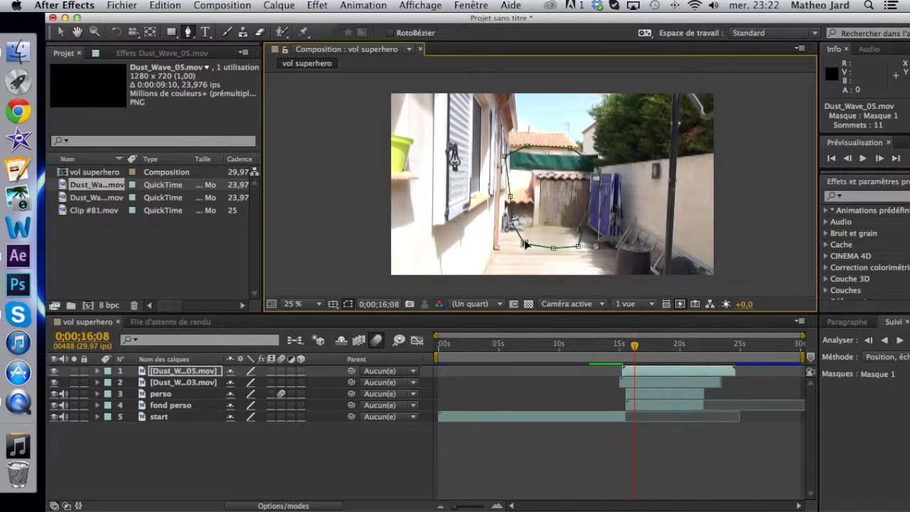
left_click(524, 244)
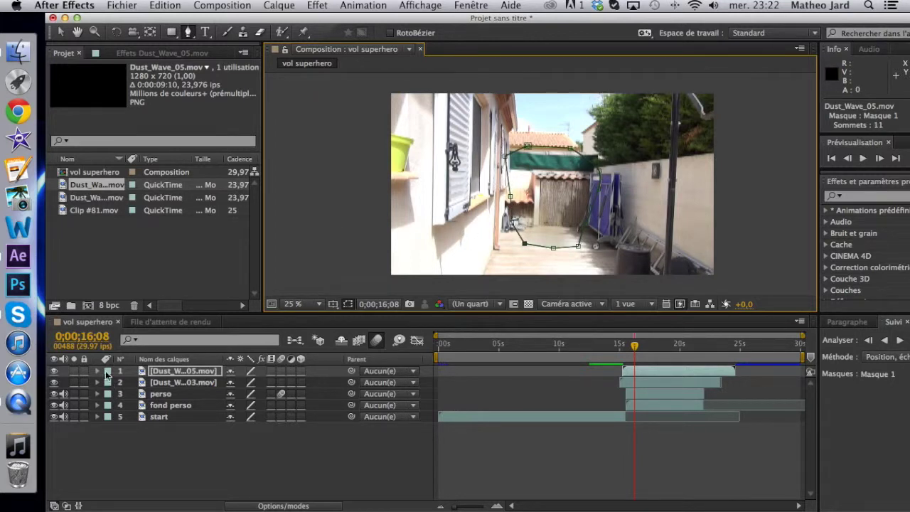
Step: Set the mask feather of Masque 1 on the Dust_Wave_05 layer to 103 pixels and collapse the layer's properties
left_click(98, 370)
left_click(108, 383)
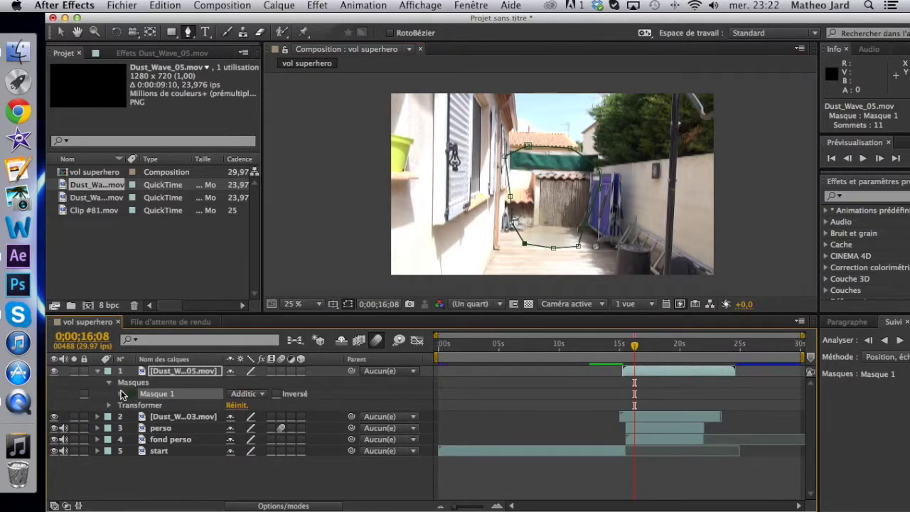
left_click(119, 395)
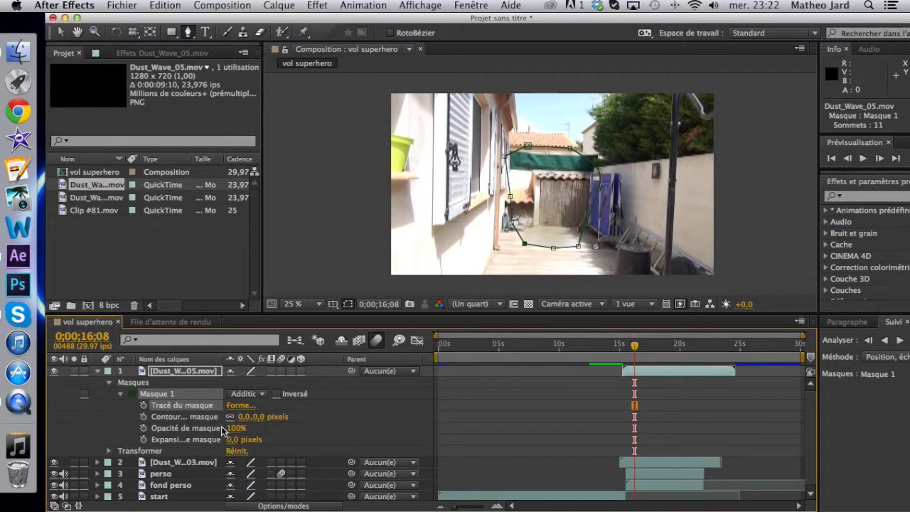
left_click_drag(249, 419, 322, 424)
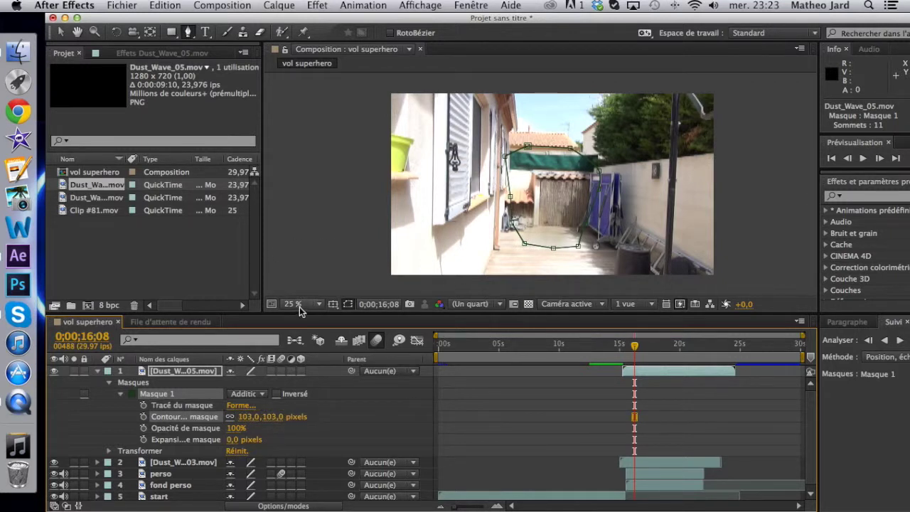
left_click(98, 373)
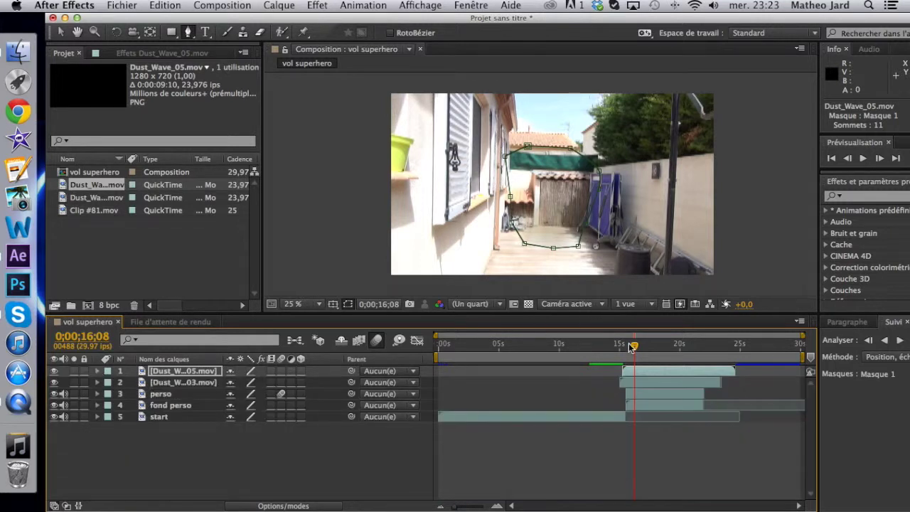
Step: Shift the Dust_Wave_05 layer to start at 0;00;15;01 and preview the combined dust effect from 0;00;13;07
left_click_drag(644, 371, 599, 355)
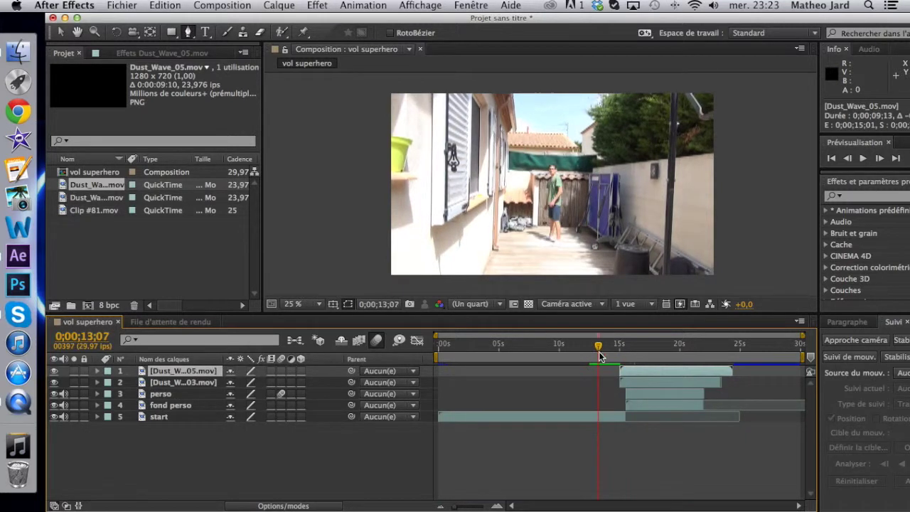
left_click(616, 478)
key("space")
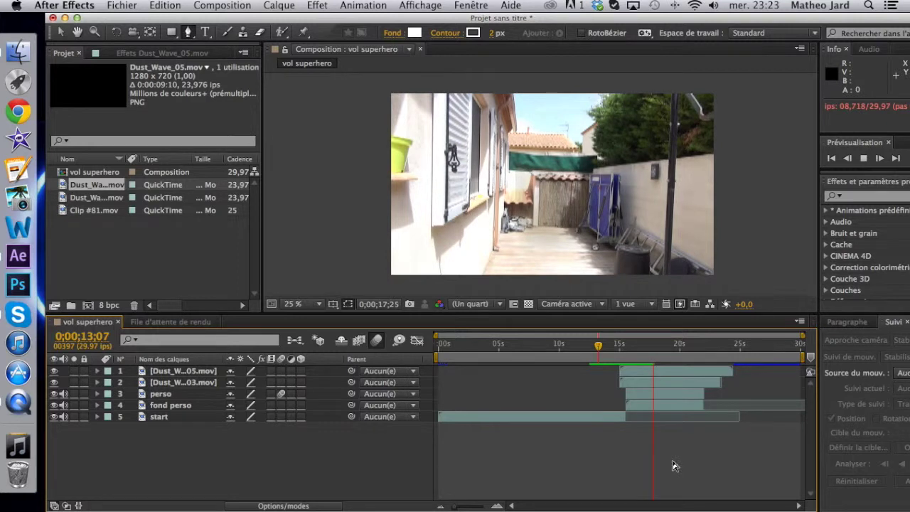
key("space")
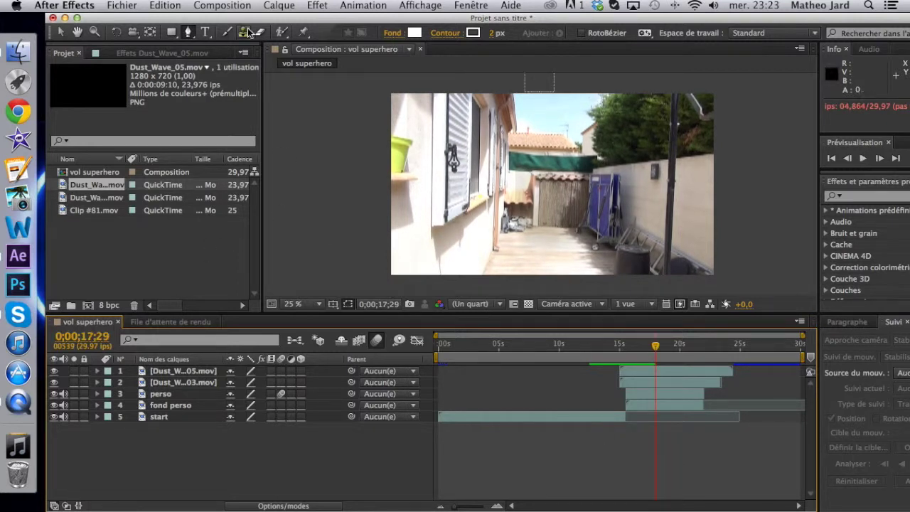
Step: Return the playhead to 0;00;00;00 and add the vol superhero composition to the render queue
left_click_drag(209, 24, 202, 21)
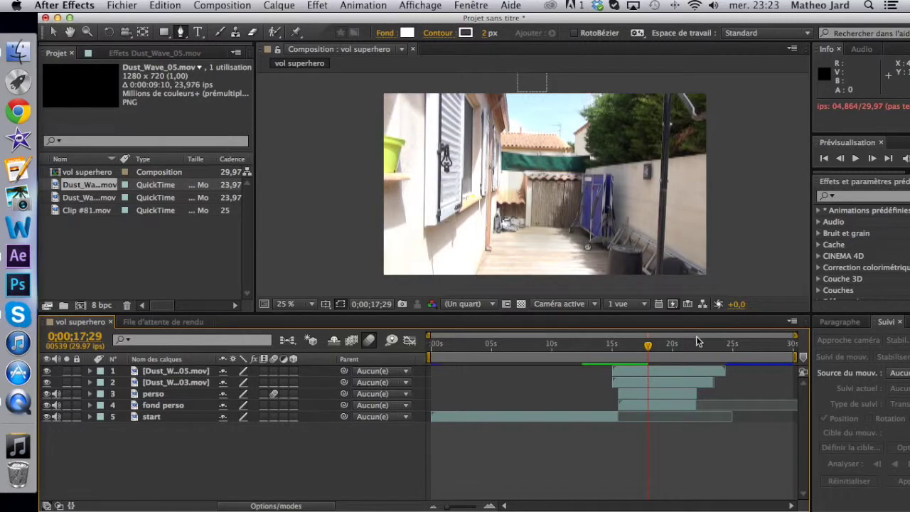
left_click_drag(656, 344, 429, 344)
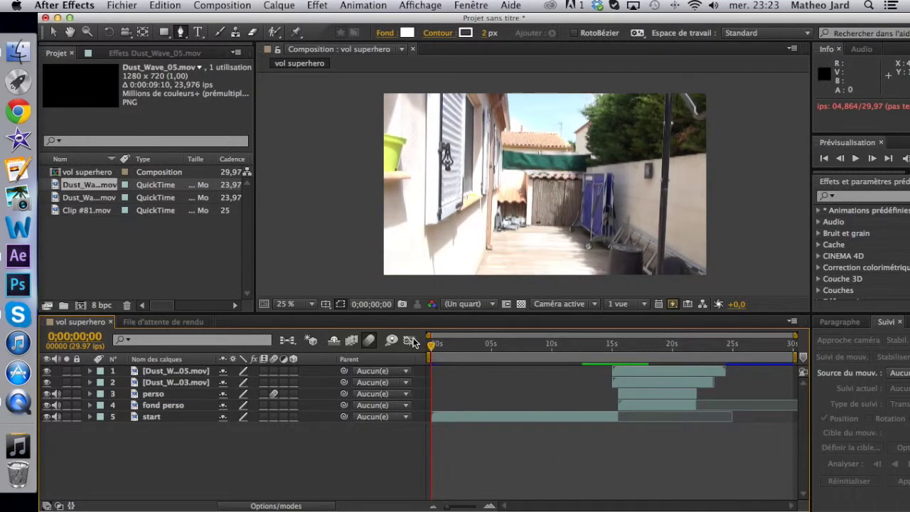
left_click(172, 7)
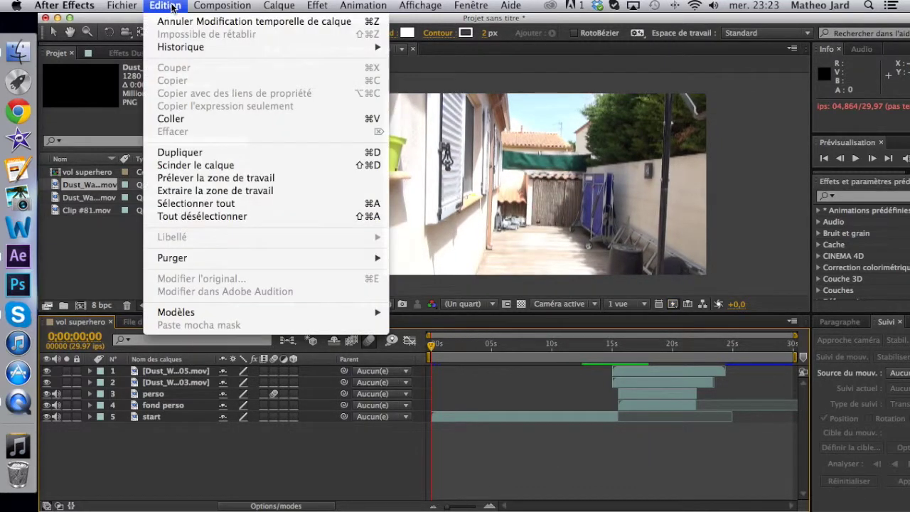
mouse_move(209, 5)
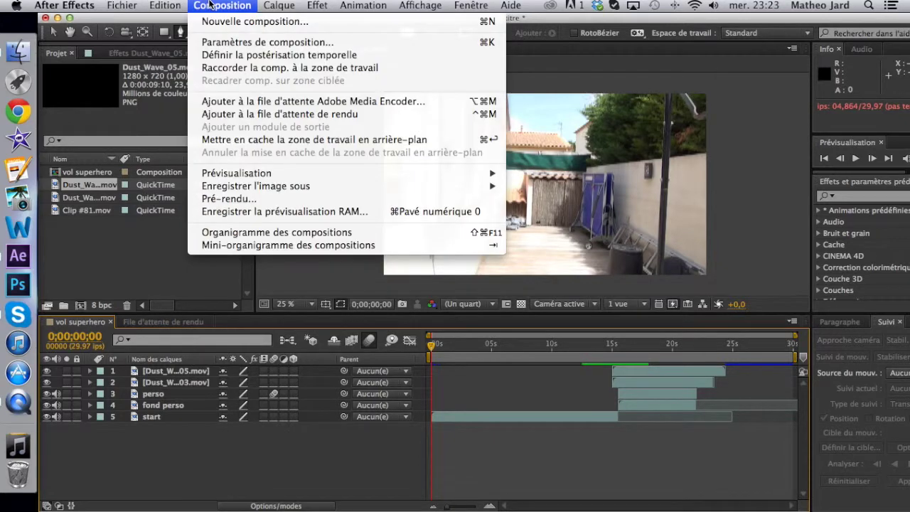
mouse_move(135, 7)
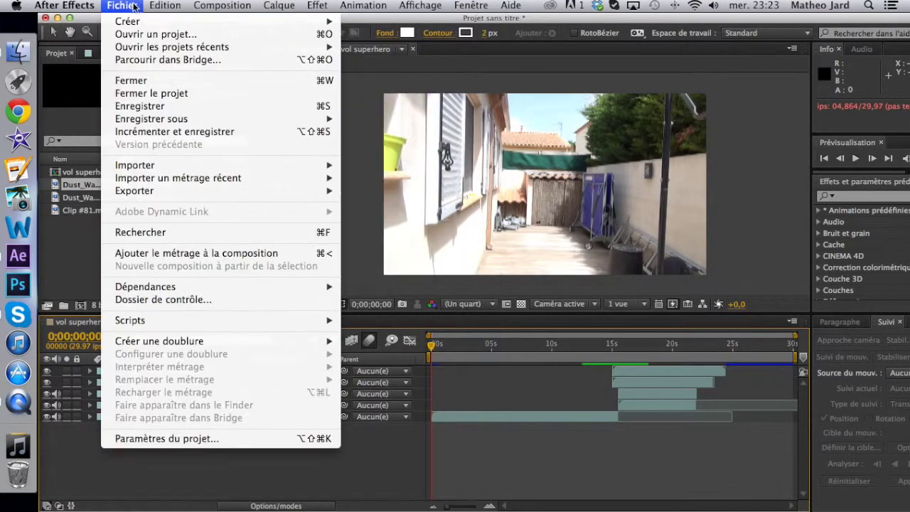
mouse_move(171, 7)
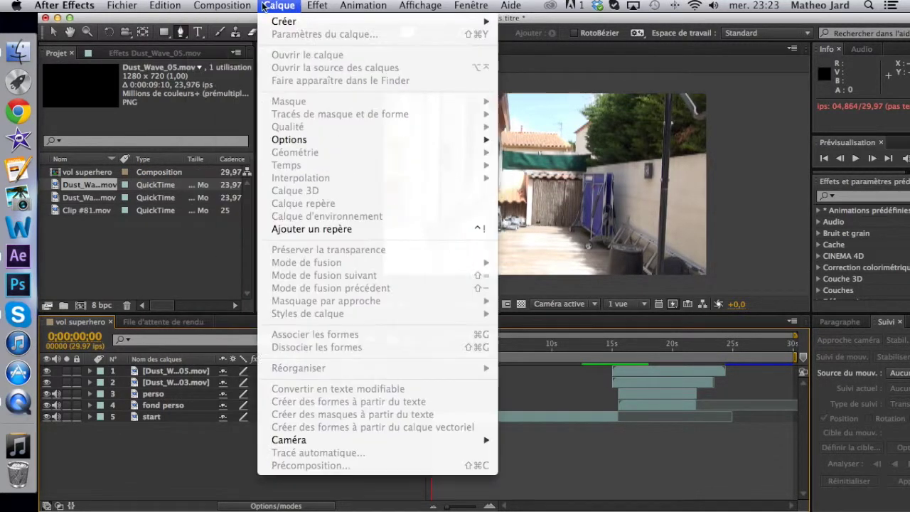
mouse_move(349, 8)
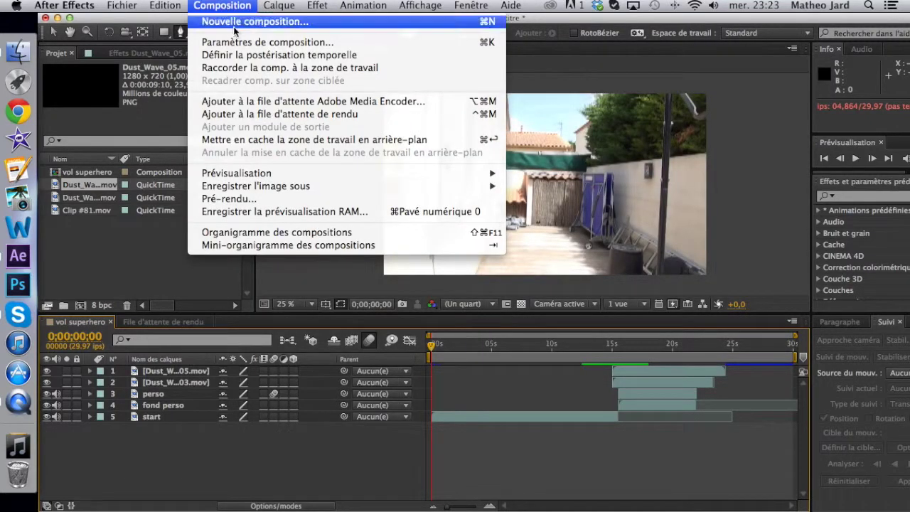
left_click(270, 115)
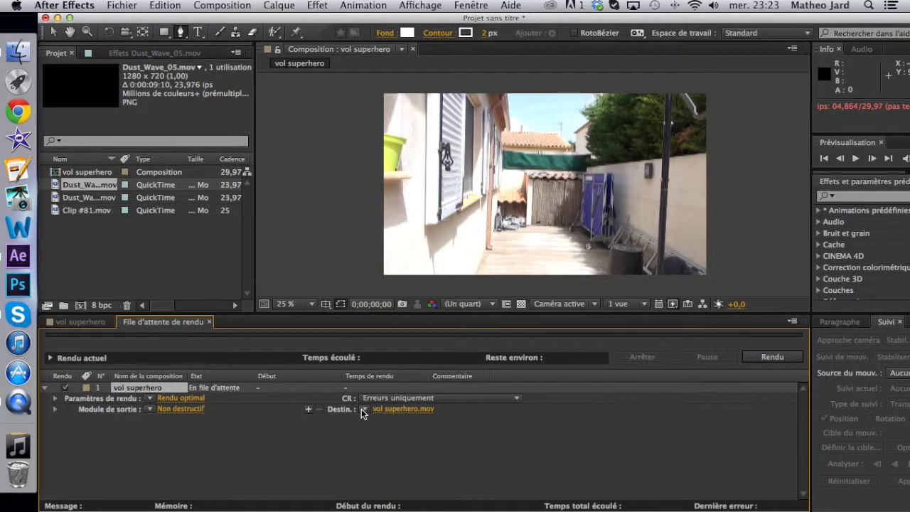
Step: Review the render settings and the output module settings of the queued vol superhero composition, keeping both as they are
left_click(152, 402)
left_click(82, 425)
left_click(179, 401)
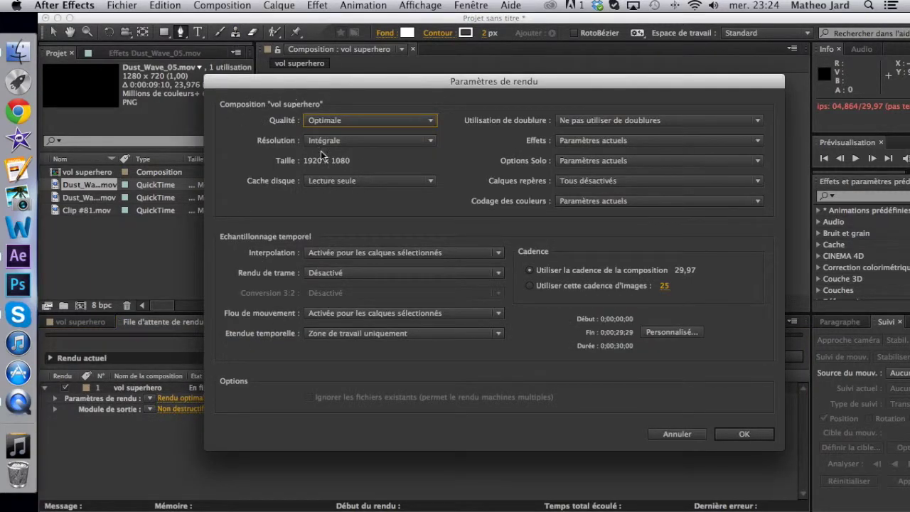
left_click(688, 434)
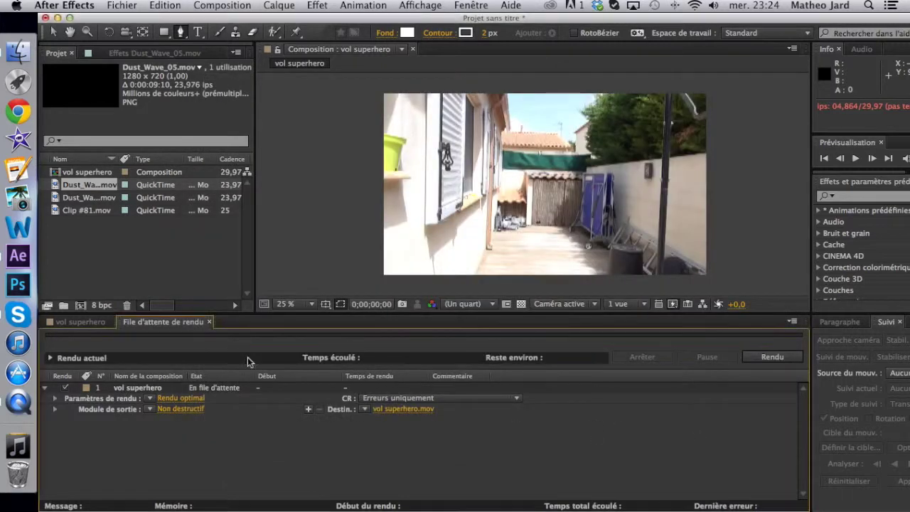
left_click(167, 409)
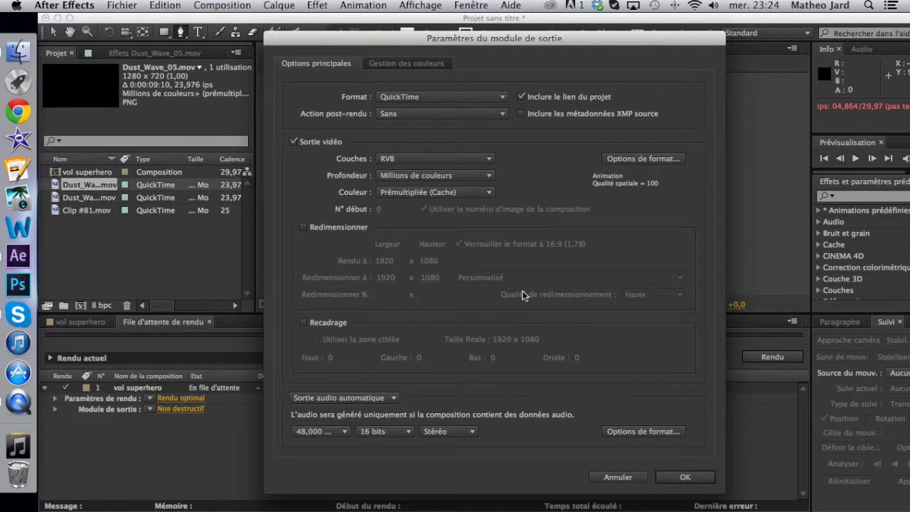
left_click(630, 479)
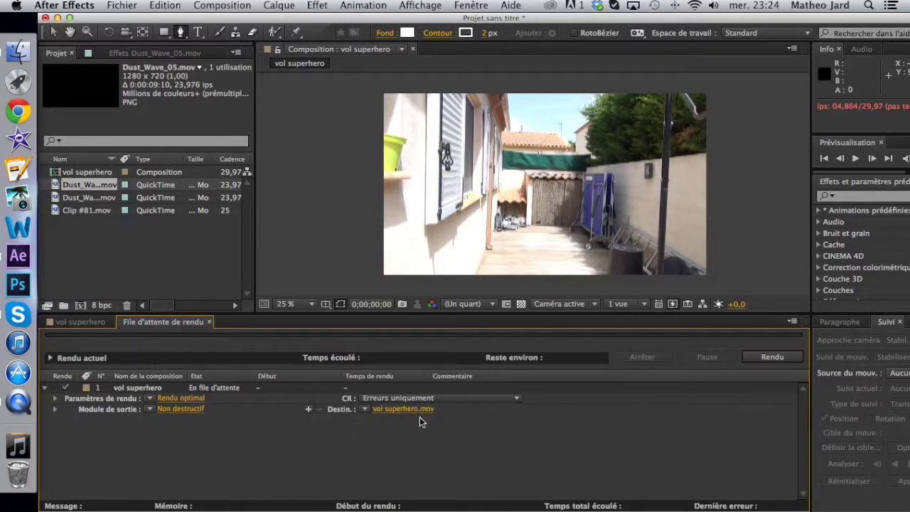
Step: Set the render destination to a QuickTime file on the Bureau named after the composition, vol superhero, and start the render
left_click(366, 414)
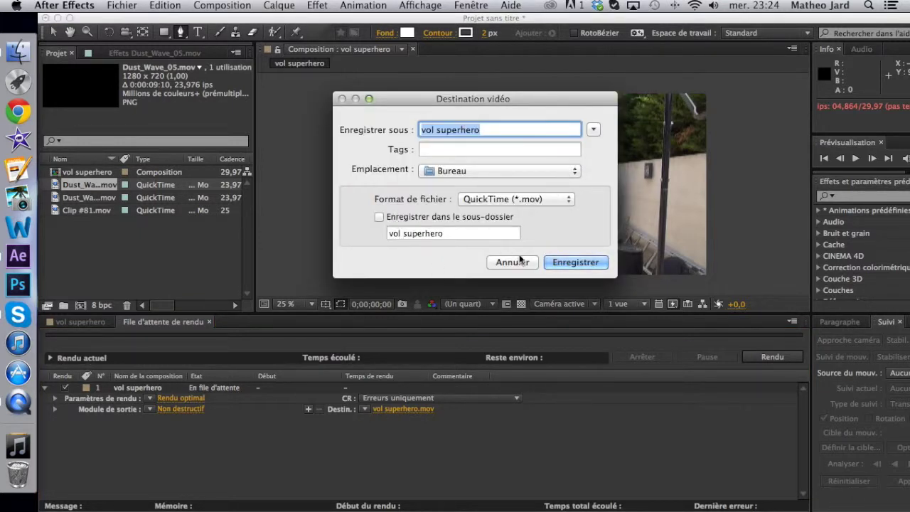
left_click(563, 262)
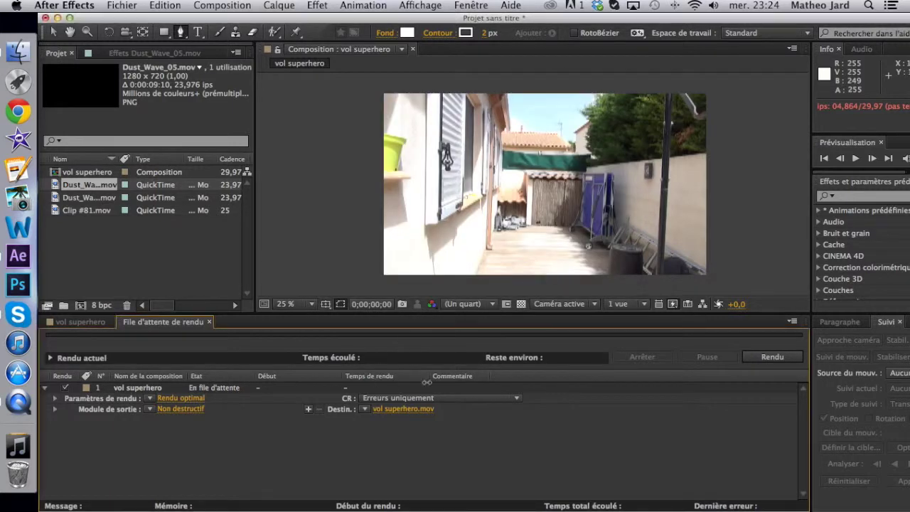
left_click(364, 411)
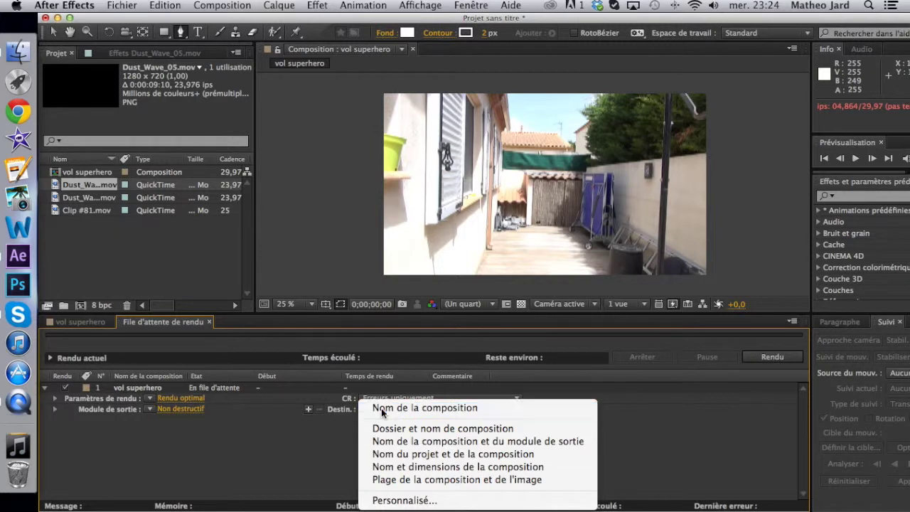
left_click(381, 408)
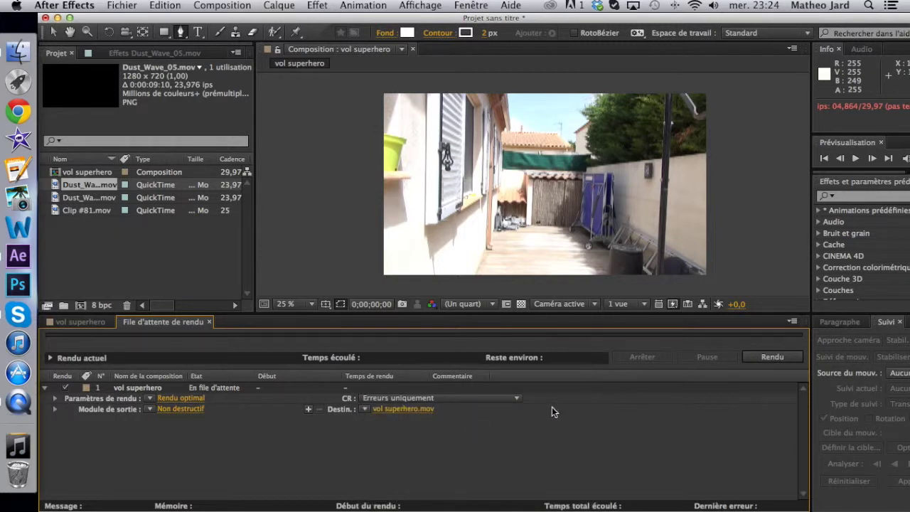
left_click(769, 354)
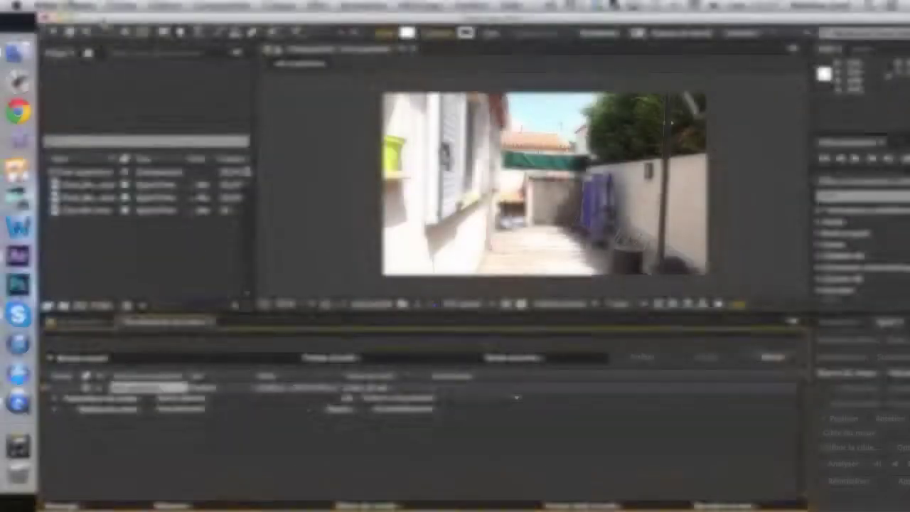
Step: Close the project, saving it as vol superhero on the Bureau in After Effects project format, and quit After Effects
left_click_drag(113, 20, 628, 190)
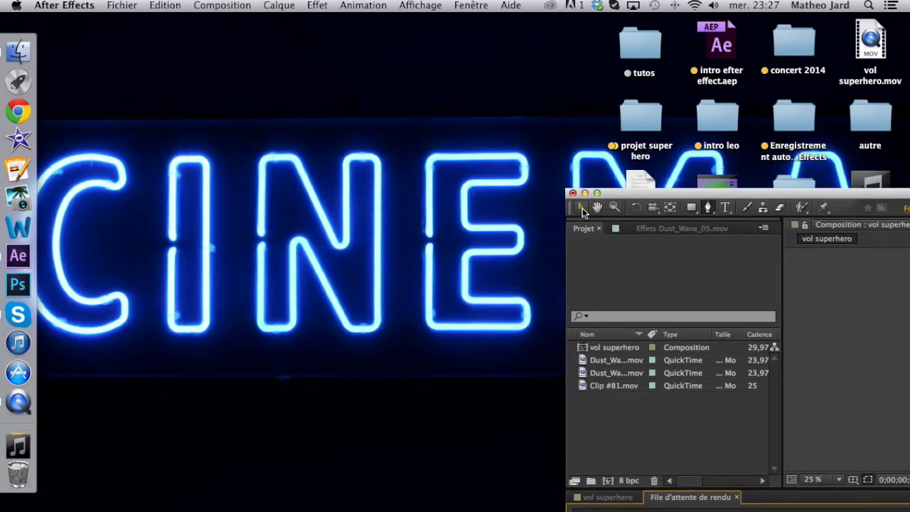
left_click(573, 193)
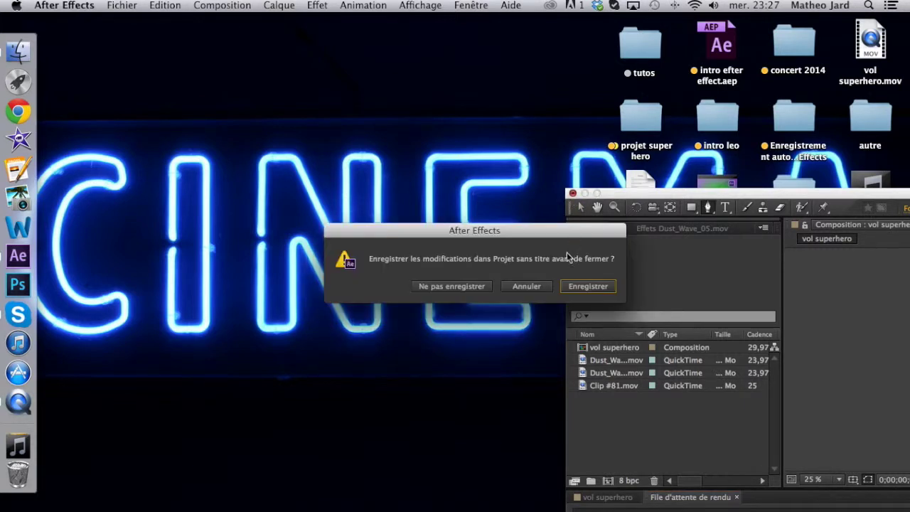
left_click(588, 285)
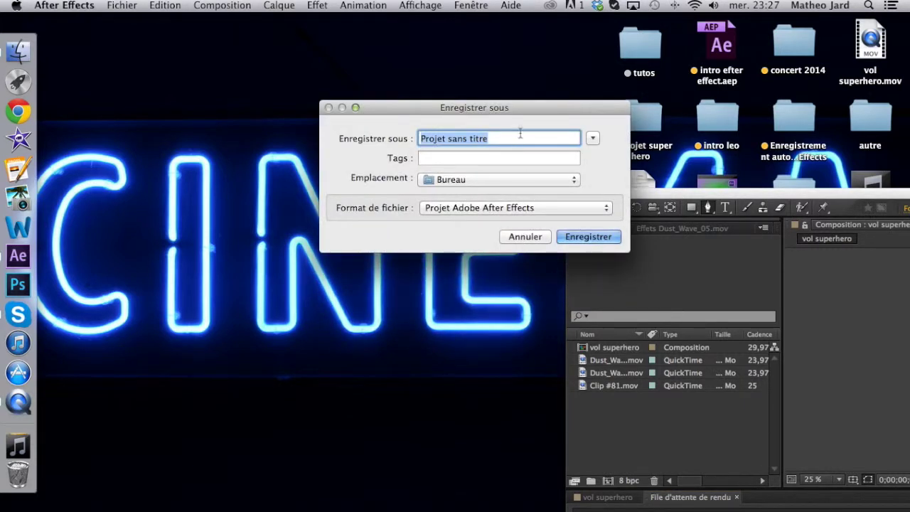
key("BackSpace")
type("vo")
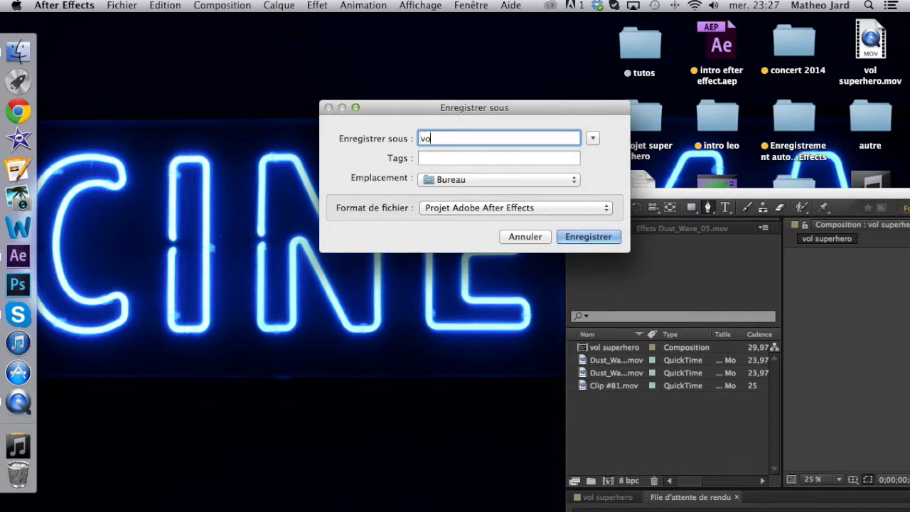
type("l superhero")
left_click(577, 238)
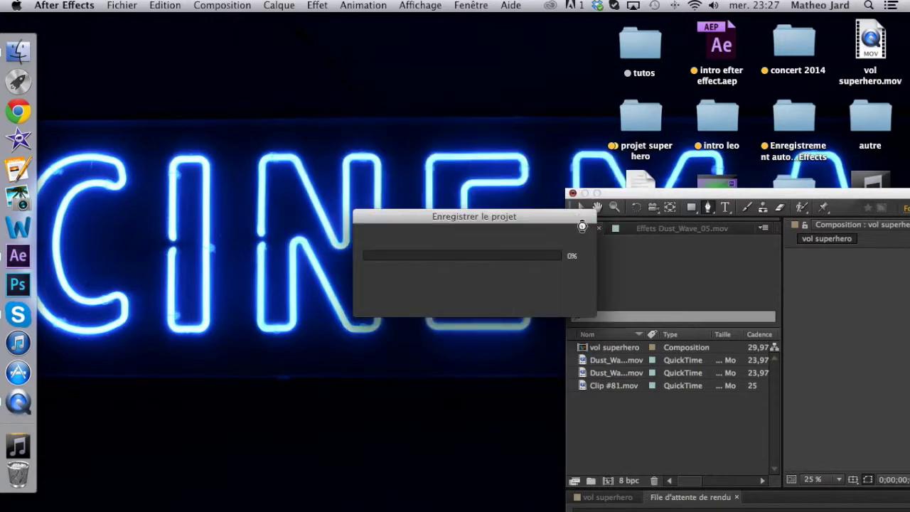
key("super+q")
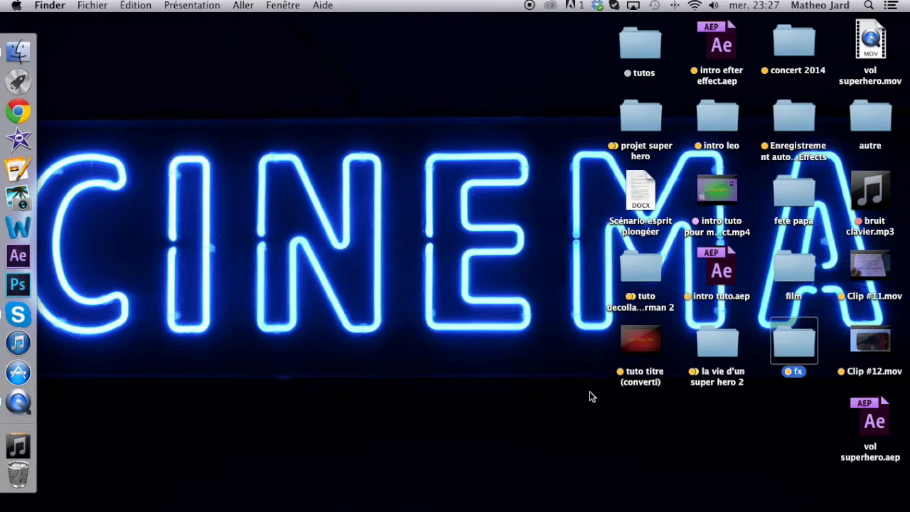
Step: Move the rendered vol superhero.mov to an empty area of the desktop, then open and play the video in QuickTime Player
left_click(874, 47)
left_click_drag(874, 47, 342, 220)
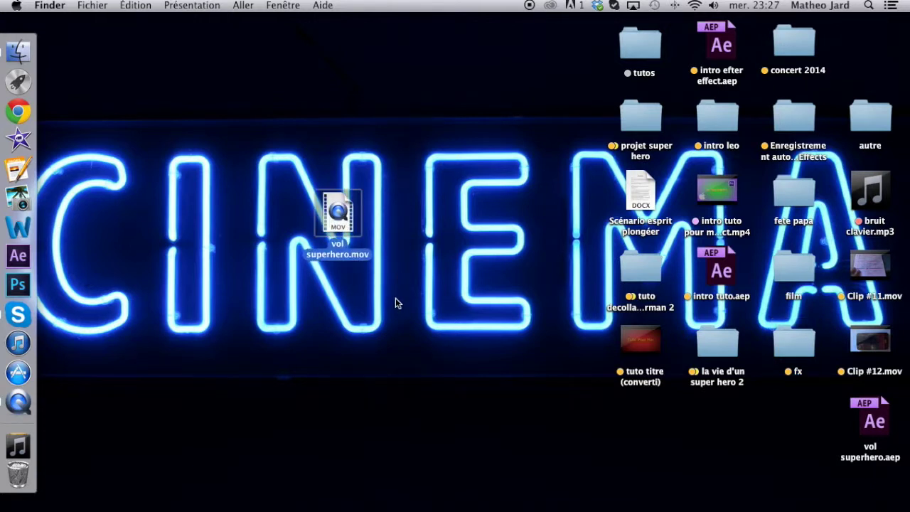
left_click(396, 298)
left_click(337, 212)
double_click(337, 212)
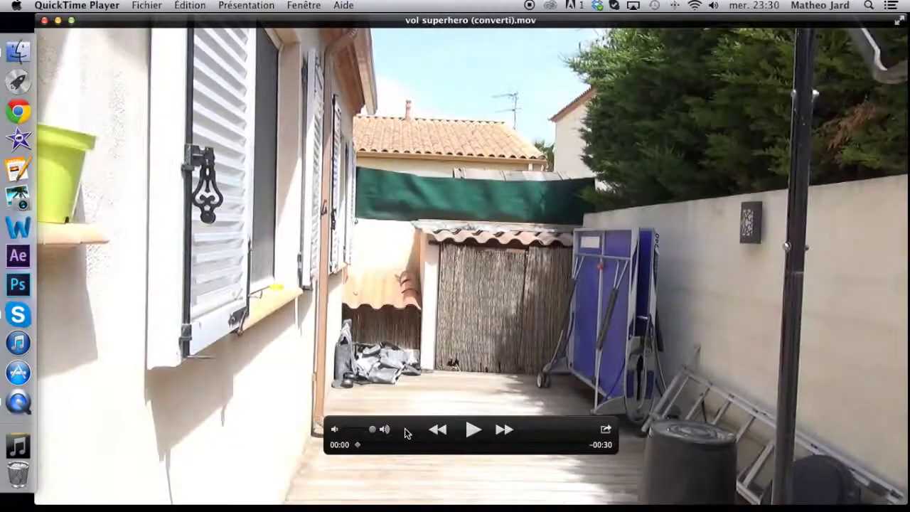
left_click(474, 429)
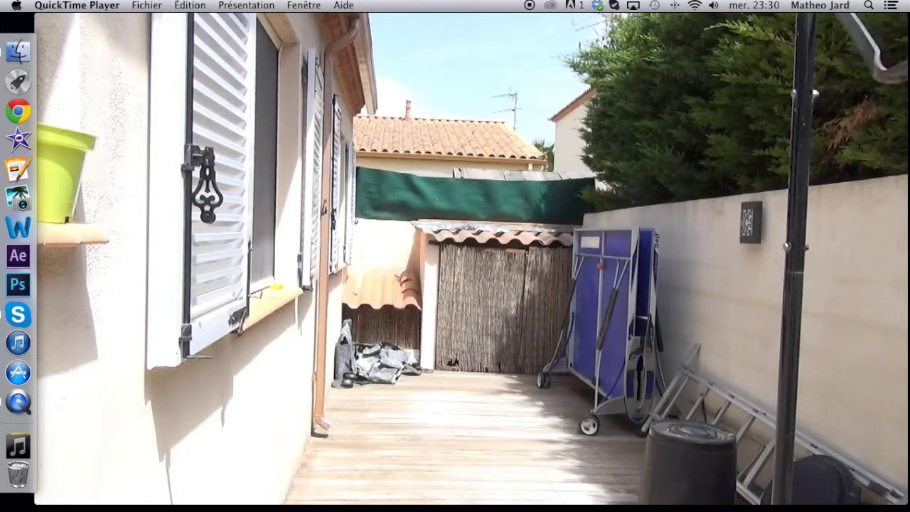